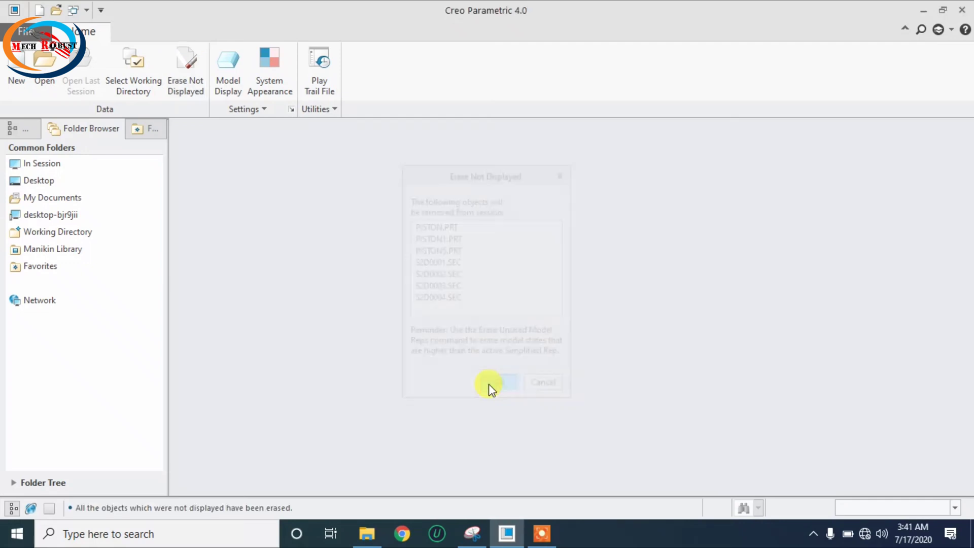
- Create a new solid part named piston using the mmns_part_solid template instead of the default
{"action": "left_click", "coordinate": [30, 87]}
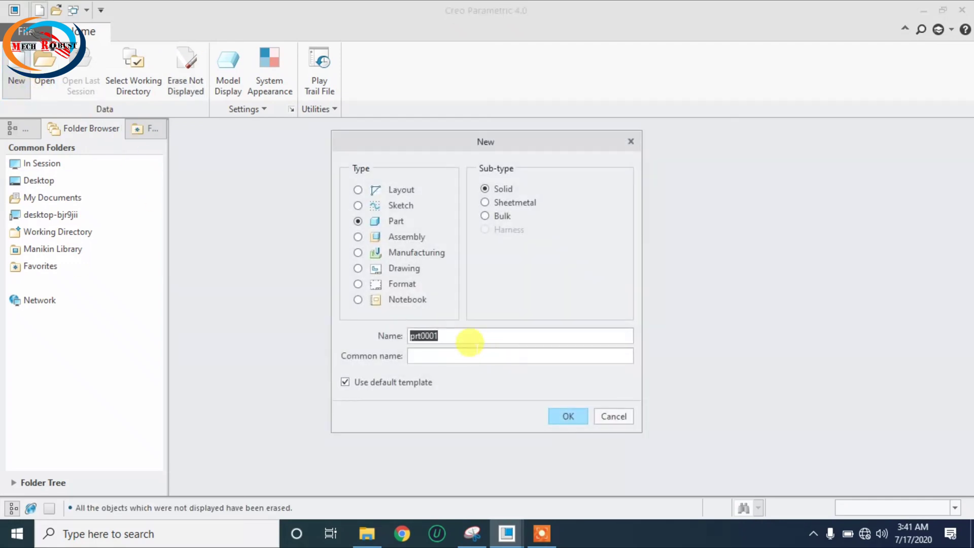
{"action": "type", "text": "piston"}
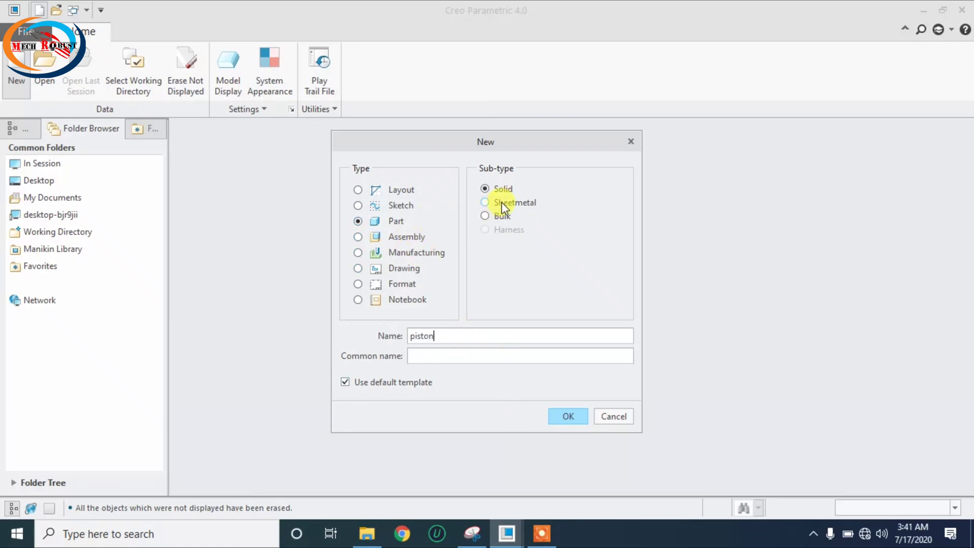
{"action": "left_click", "coordinate": [567, 416]}
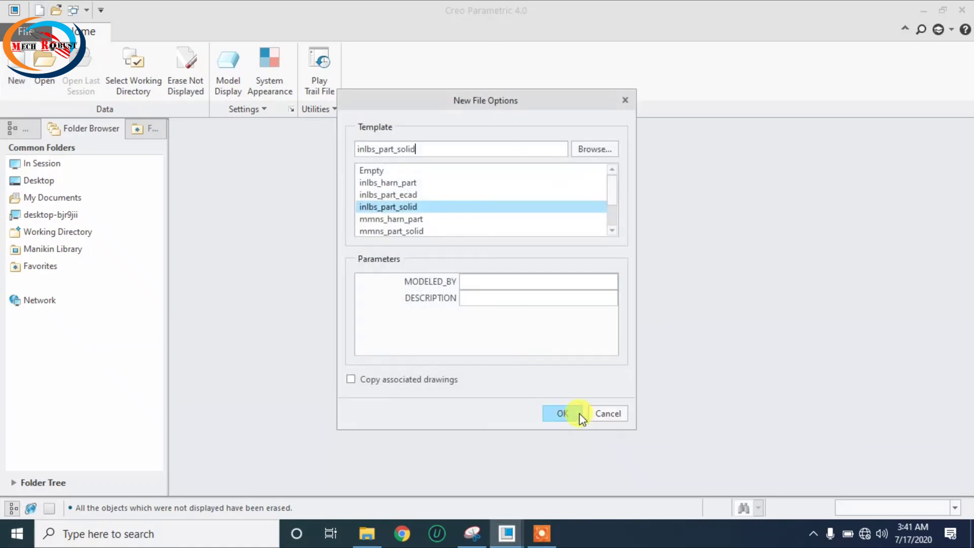
{"action": "left_click", "coordinate": [612, 231]}
{"action": "left_click", "coordinate": [612, 230]}
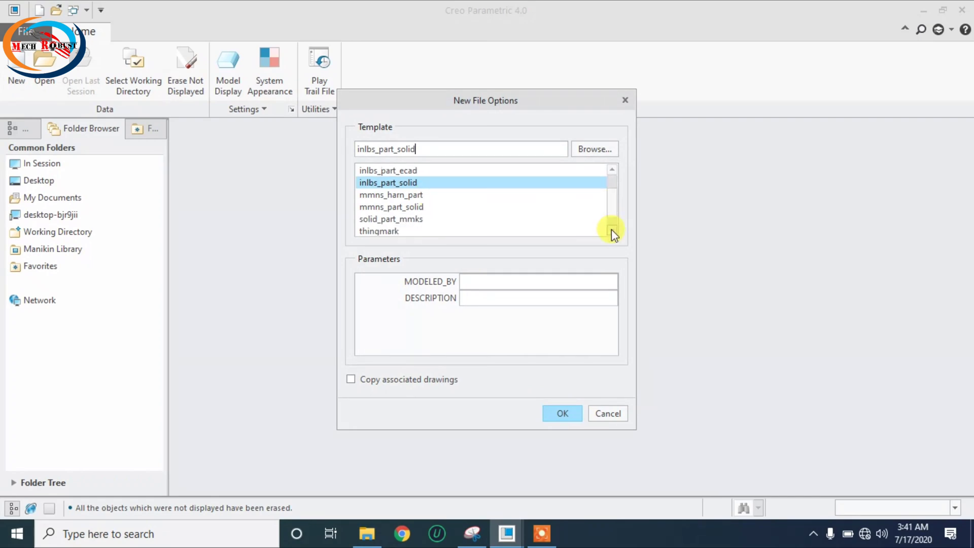
{"action": "left_click", "coordinate": [416, 207]}
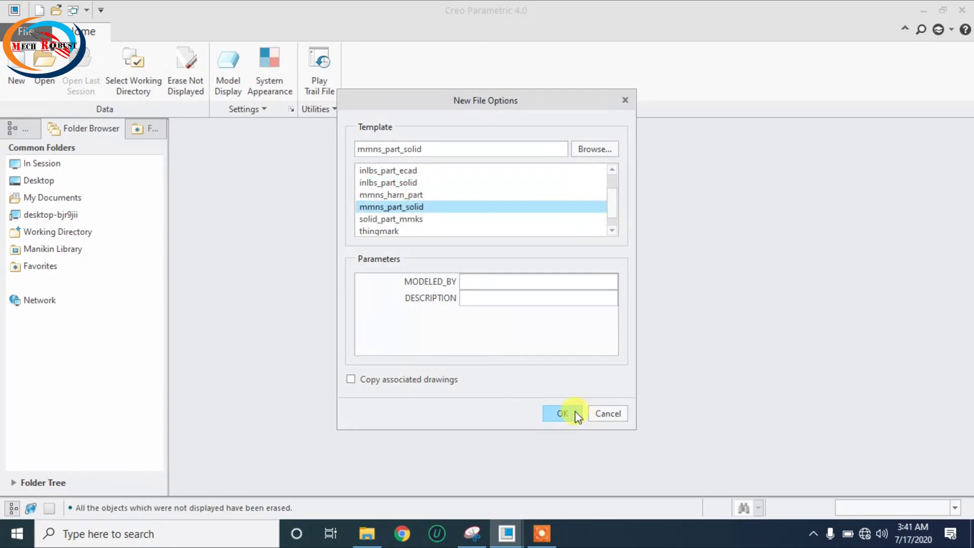
{"action": "left_click", "coordinate": [563, 413]}
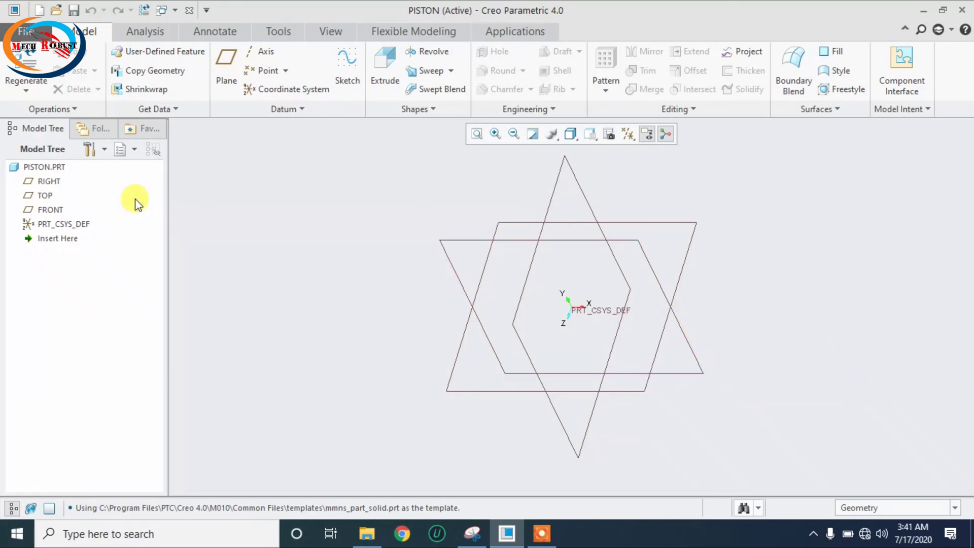
- On the FRONT plane, sketch a center rectangle about 248 mm wide and 326 mm high, centred on the origin
{"action": "left_click", "coordinate": [50, 209]}
{"action": "left_click", "coordinate": [347, 74]}
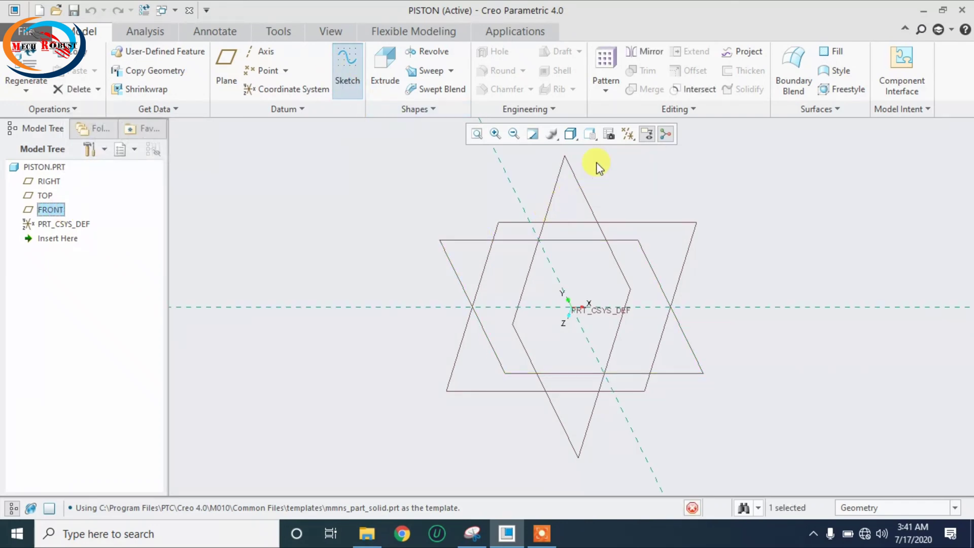
{"action": "left_click", "coordinate": [616, 135]}
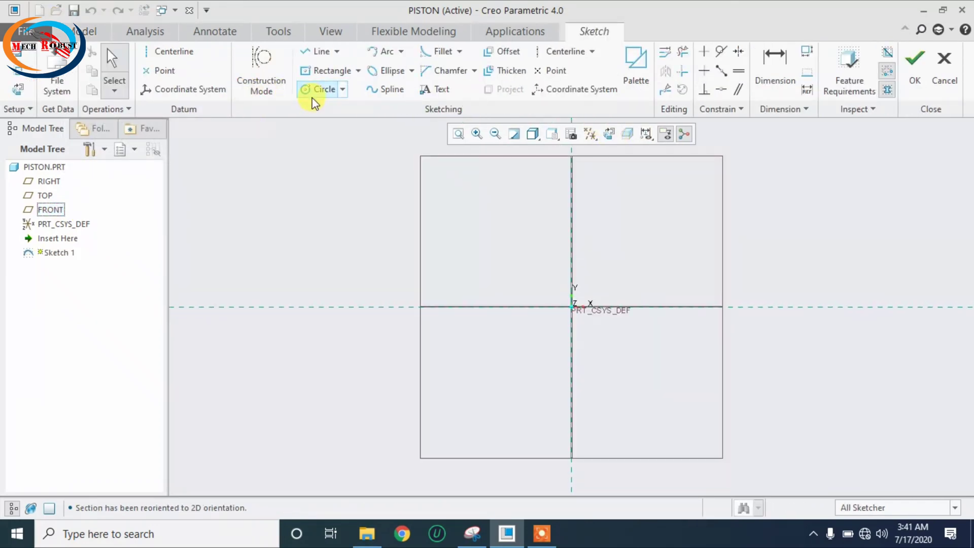
{"action": "left_click", "coordinate": [316, 73]}
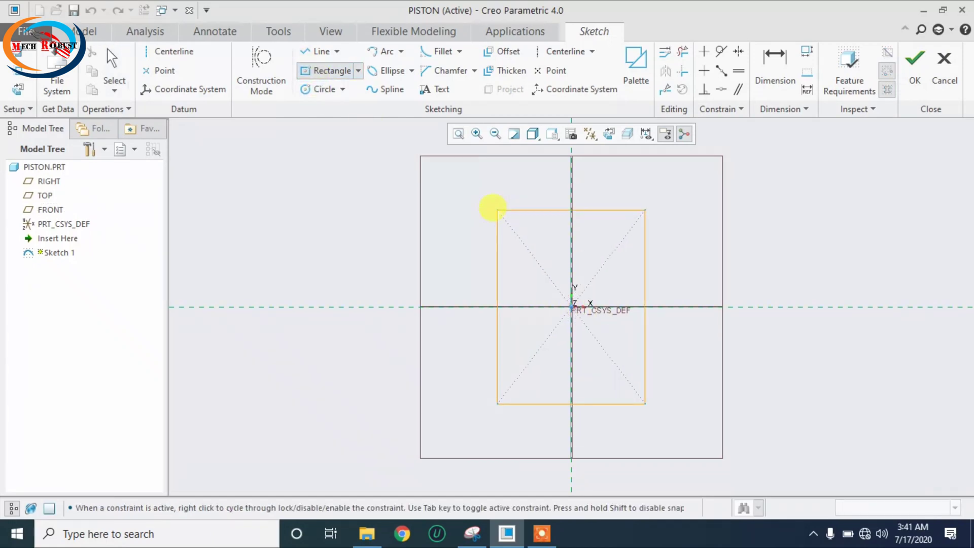
{"action": "middle_click", "coordinate": [412, 278]}
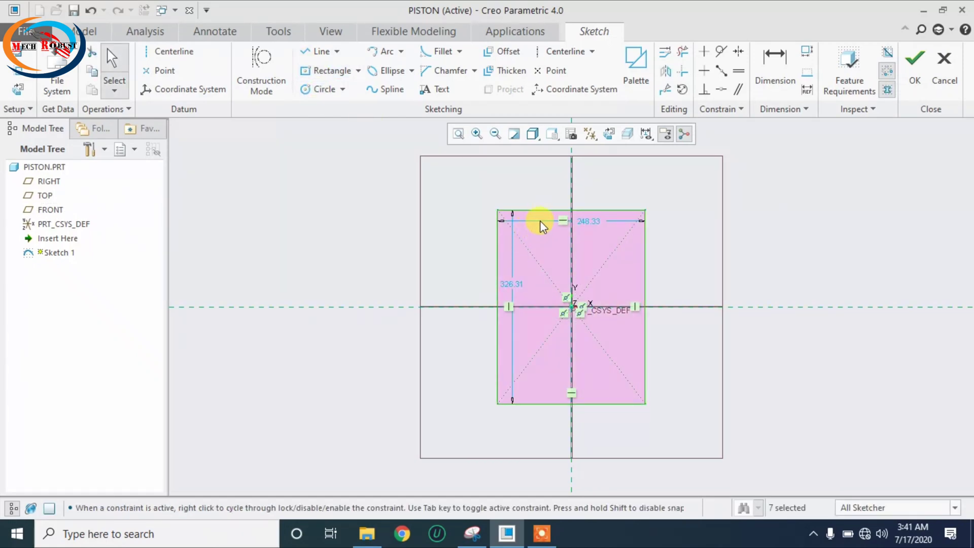
- Set the rectangle's width and height both to 200 mm
{"action": "left_click", "coordinate": [552, 226]}
{"action": "double_click", "coordinate": [583, 223]}
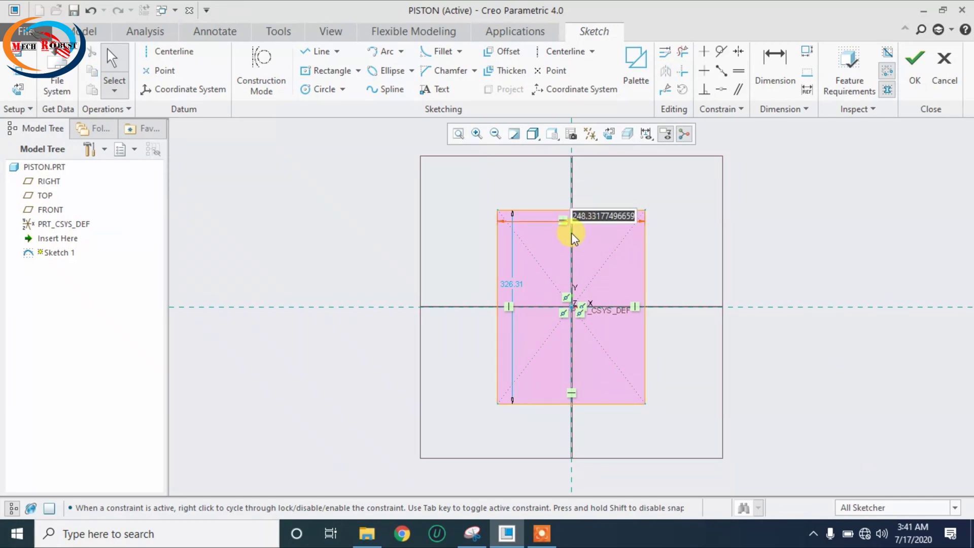
{"action": "type", "text": "200"}
{"action": "key", "text": "Return"}
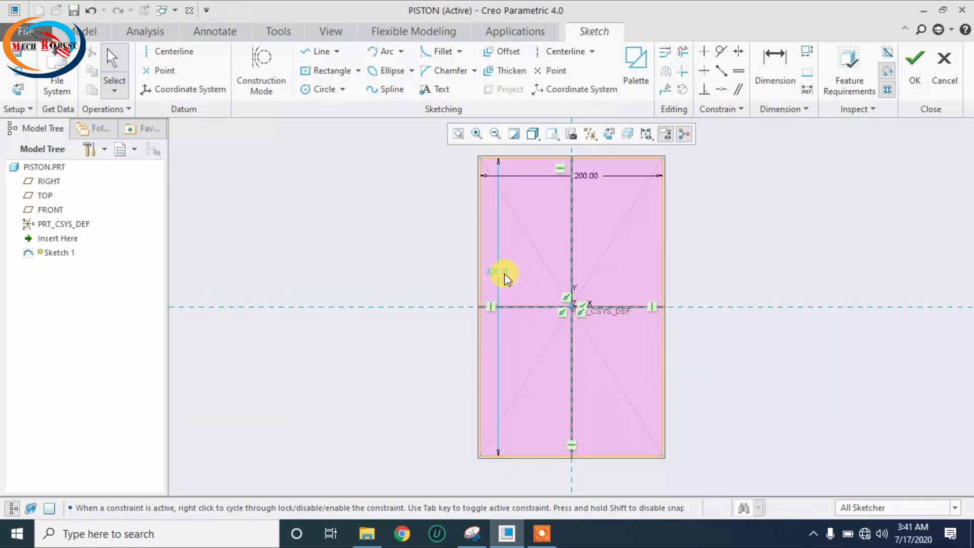
{"action": "double_click", "coordinate": [498, 270]}
{"action": "type", "text": "200"}
{"action": "key", "text": "Return"}
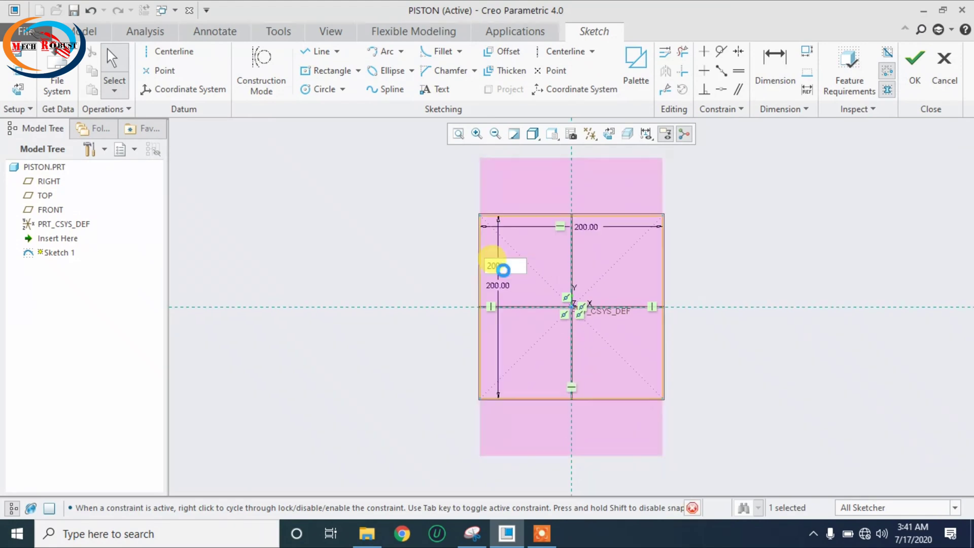
- Draw a vertical line through the rectangle's centre from upper to lower edge and trim away the right half
{"action": "left_click", "coordinate": [317, 56]}
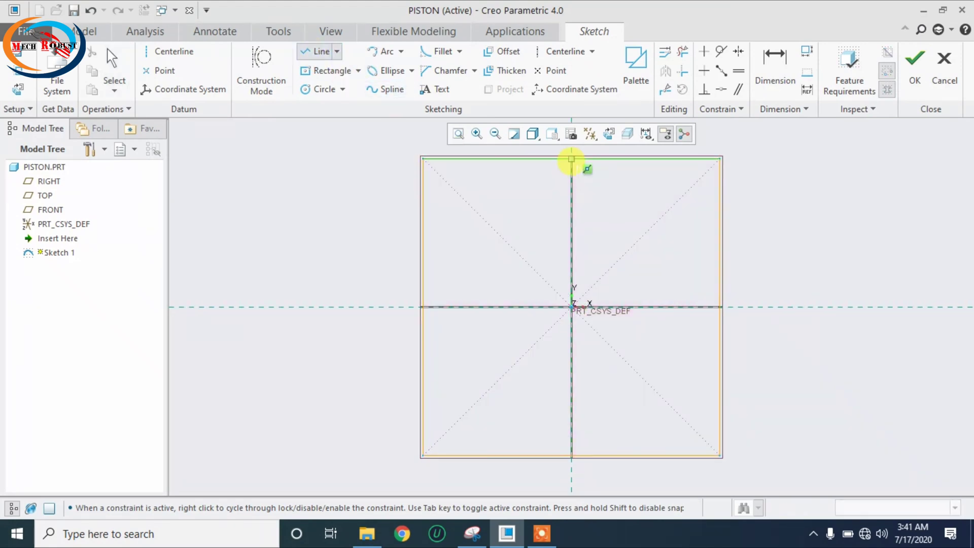
{"action": "left_click", "coordinate": [571, 159]}
{"action": "left_click", "coordinate": [571, 455]}
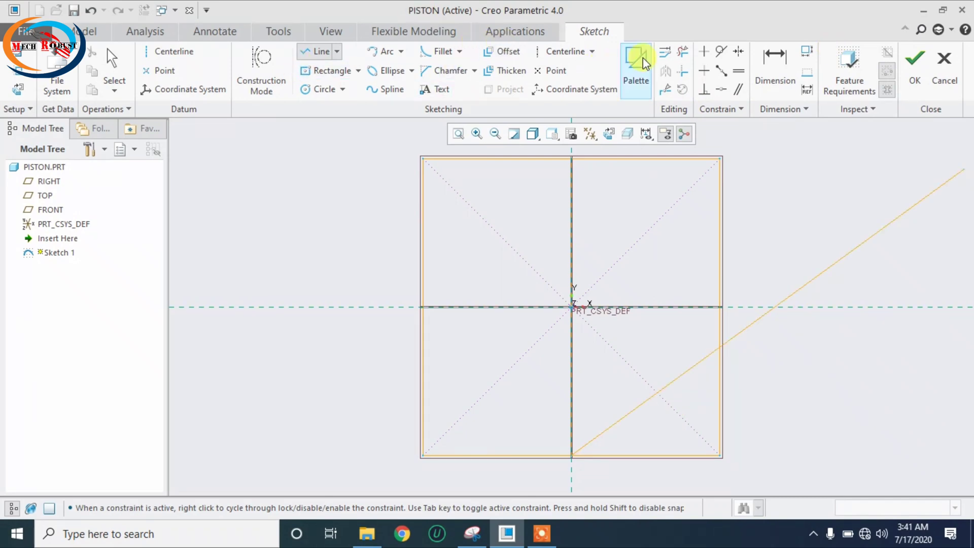
{"action": "left_click", "coordinate": [681, 51]}
{"action": "left_click_drag", "start_coordinate": [668, 149], "coordinate": [646, 446]}
{"action": "left_click_drag", "start_coordinate": [724, 392], "coordinate": [691, 362]}
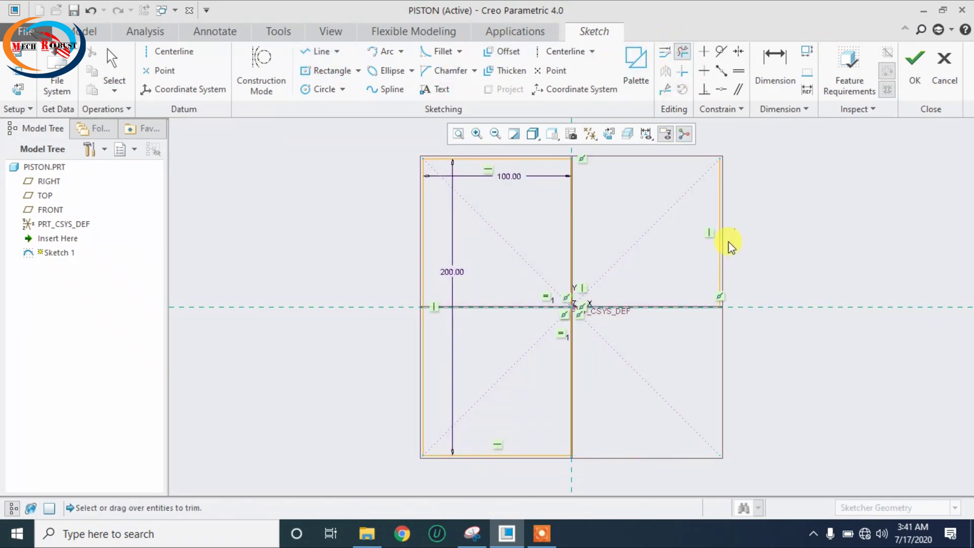
{"action": "middle_click", "coordinate": [690, 267]}
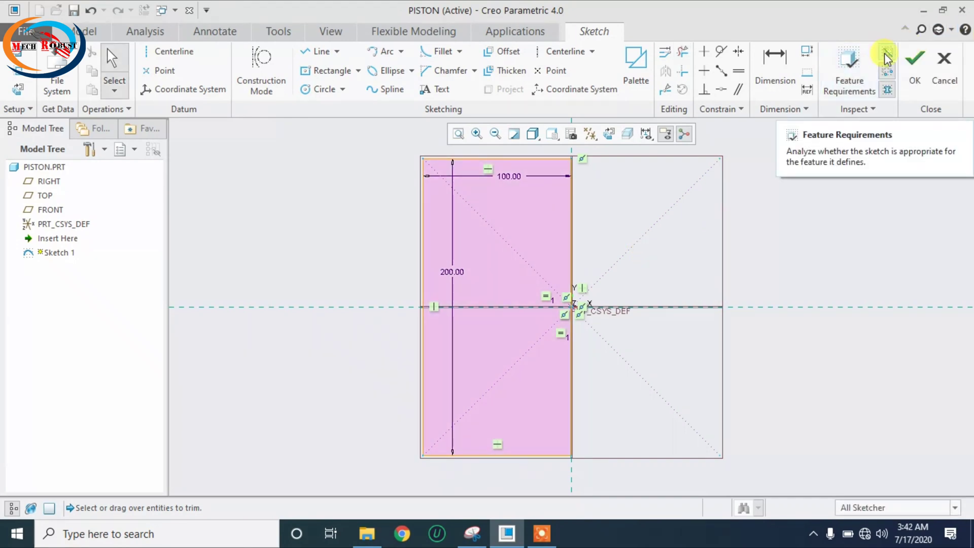
- Finish the sketch and revolve the half profile 360° about its vertical edge at the centre to form a solid cylinder
{"action": "left_click", "coordinate": [914, 59]}
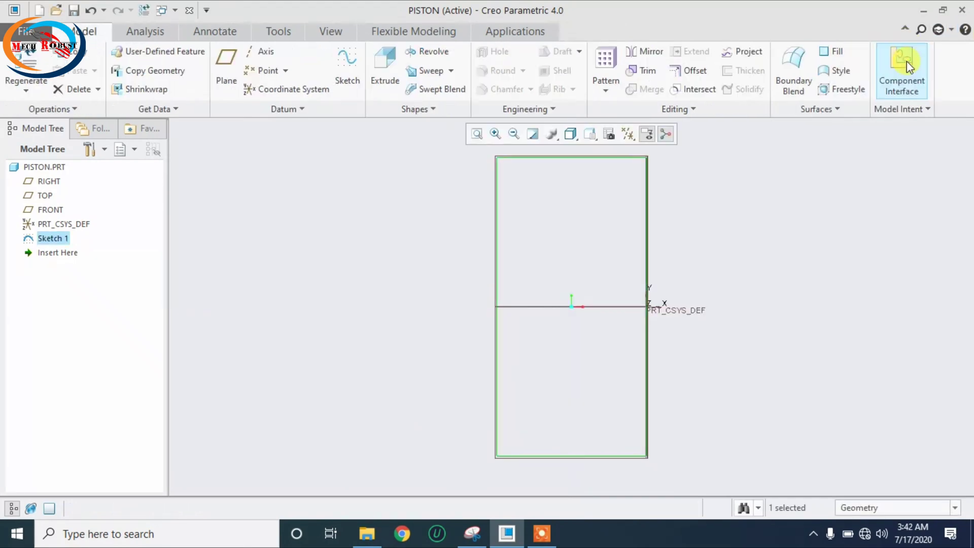
{"action": "left_click", "coordinate": [413, 54]}
{"action": "left_click", "coordinate": [646, 256]}
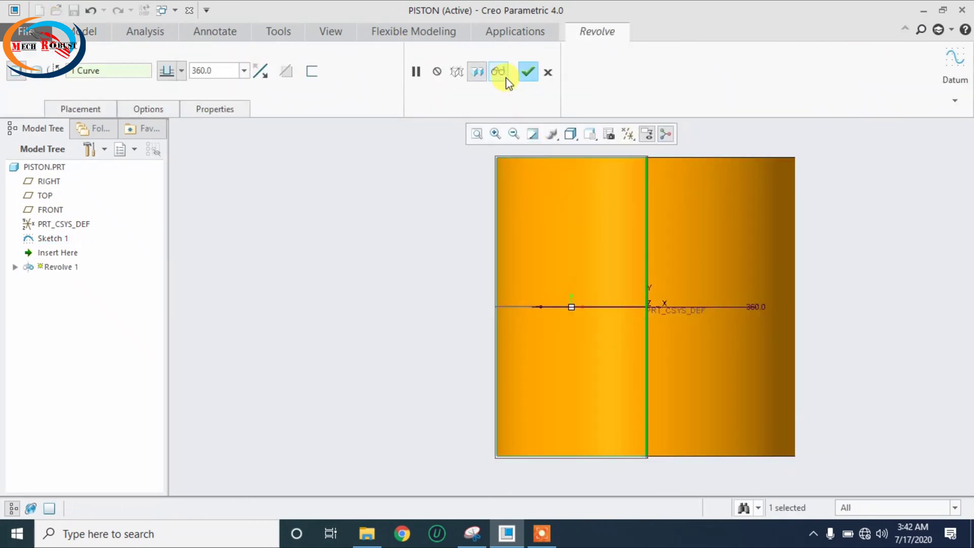
{"action": "left_click", "coordinate": [528, 72]}
{"action": "middle_click_drag", "start_coordinate": [395, 290], "coordinate": [428, 299]}
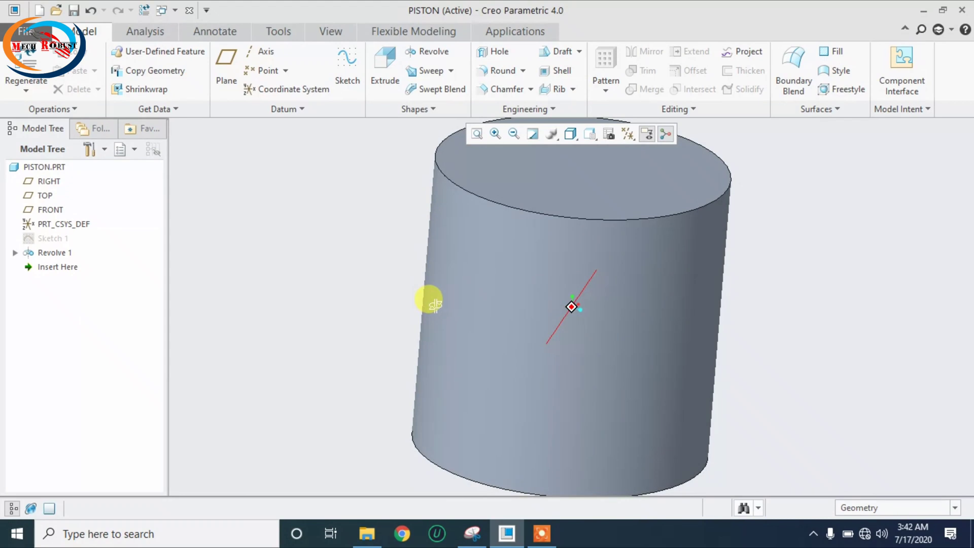
- Start a new sketch on the FRONT plane with RIGHT as orientation reference and view it face-on
{"action": "left_click", "coordinate": [341, 65]}
{"action": "left_click", "coordinate": [495, 197]}
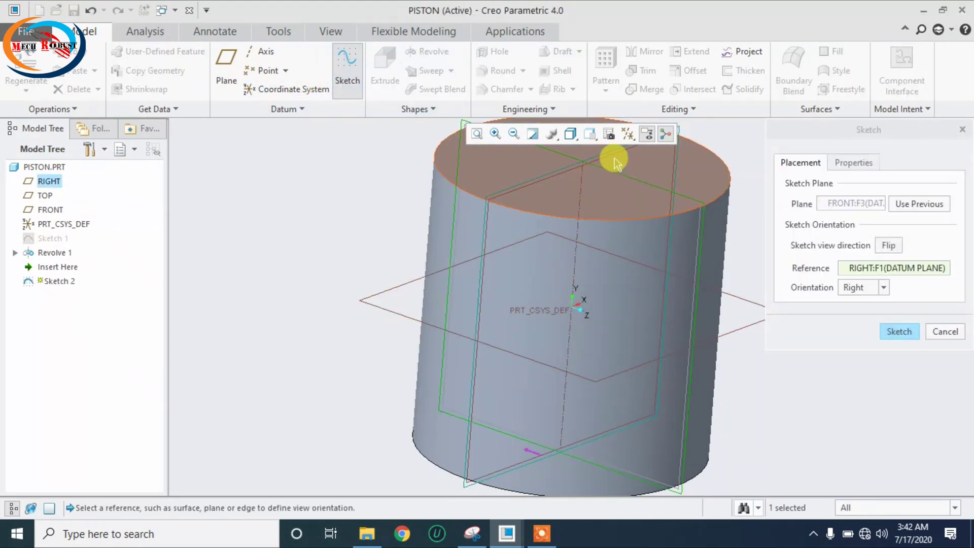
{"action": "left_click", "coordinate": [898, 330]}
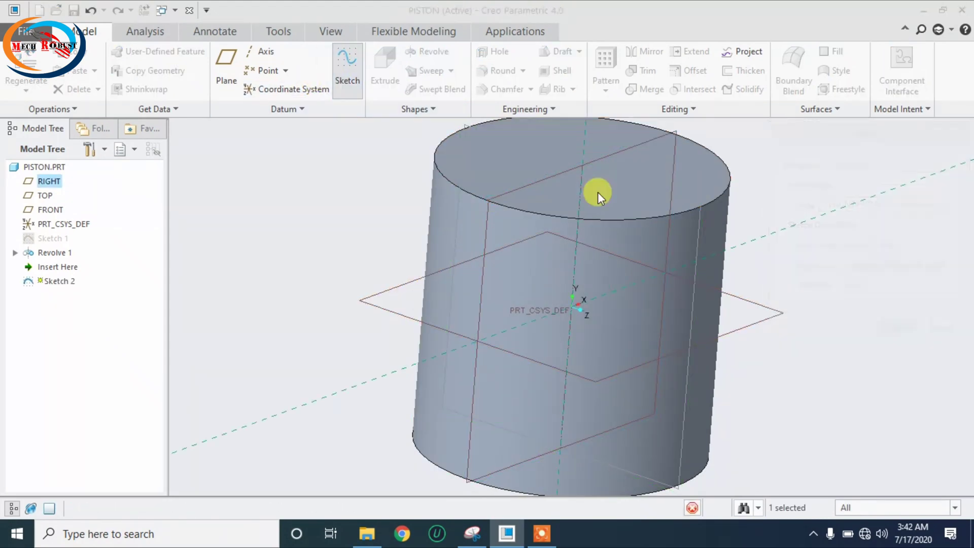
{"action": "left_click", "coordinate": [607, 134]}
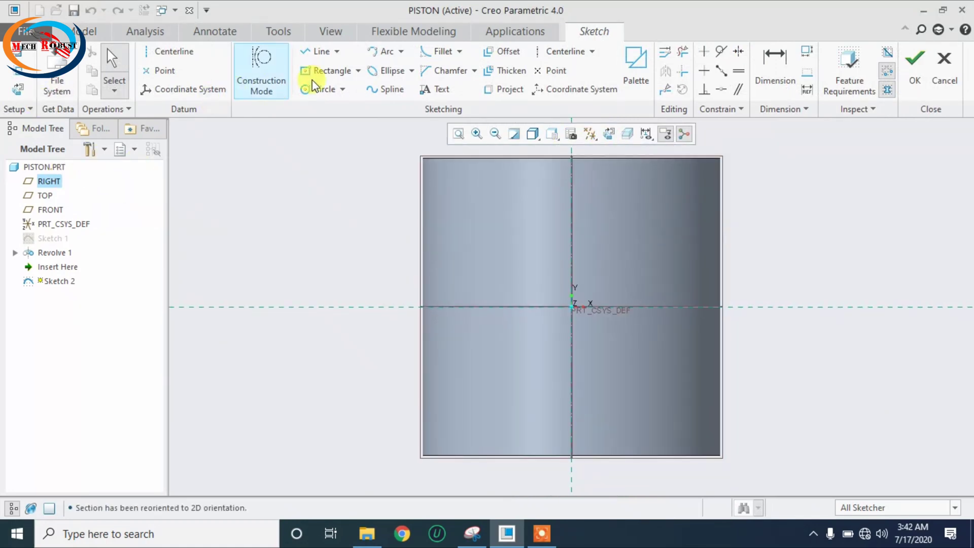
- Add the cylinder's left silhouette edge as a sketch reference
{"action": "left_click", "coordinate": [327, 70]}
{"action": "scroll", "coordinate": [424, 311], "scroll_direction": "up", "scroll_amount": 3}
{"action": "scroll", "coordinate": [429, 278], "scroll_direction": "down", "scroll_amount": 3}
{"action": "scroll", "coordinate": [428, 239], "scroll_direction": "up", "scroll_amount": 6}
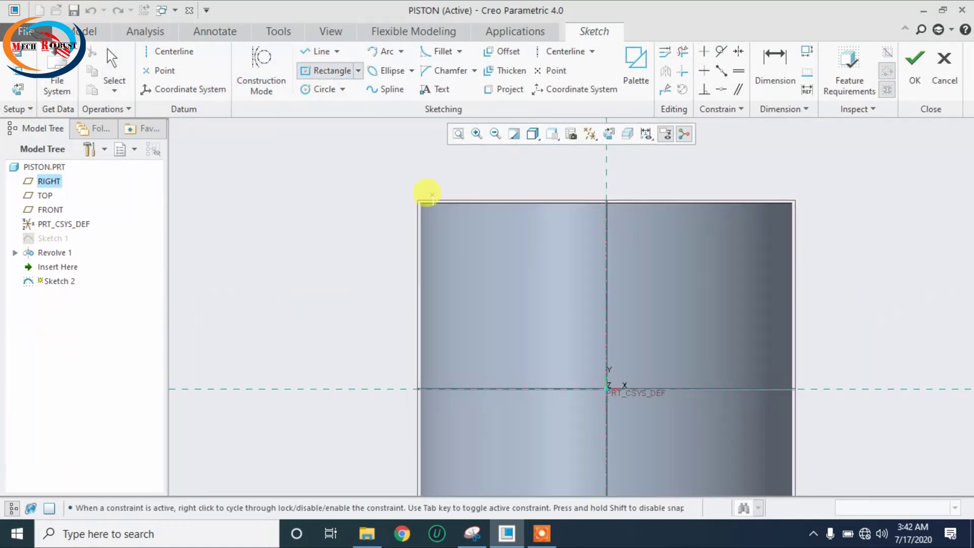
{"action": "left_click", "coordinate": [18, 71]}
{"action": "left_click", "coordinate": [410, 311]}
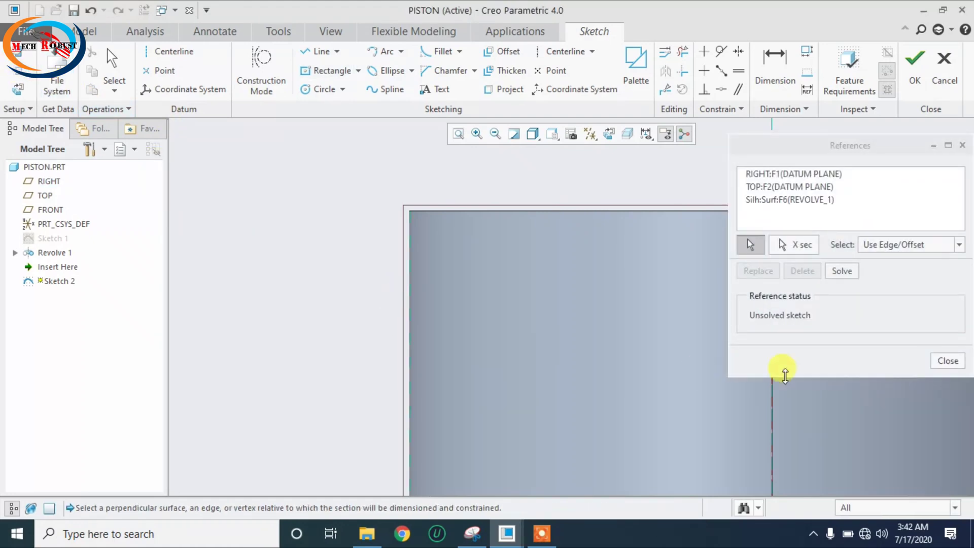
{"action": "left_click", "coordinate": [946, 363]}
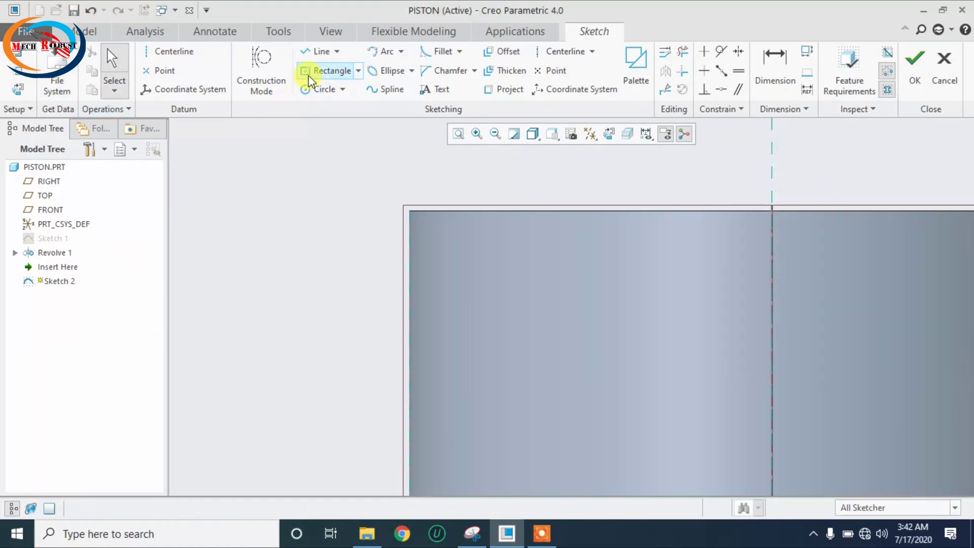
- Sketch a center rectangle about 23.6 mm wide and 9.4 mm high across the cylinder's left edge near its top
{"action": "left_click", "coordinate": [325, 70]}
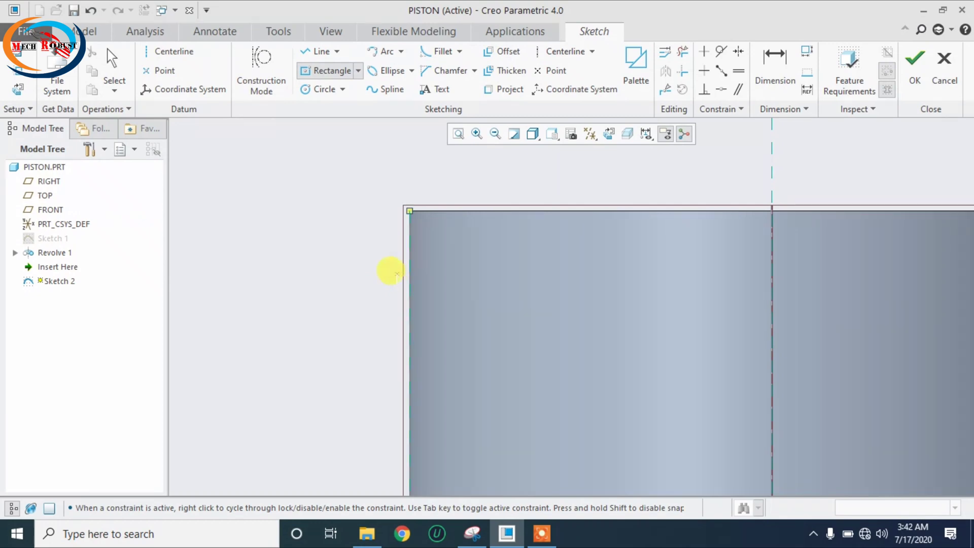
{"action": "left_click", "coordinate": [395, 272]}
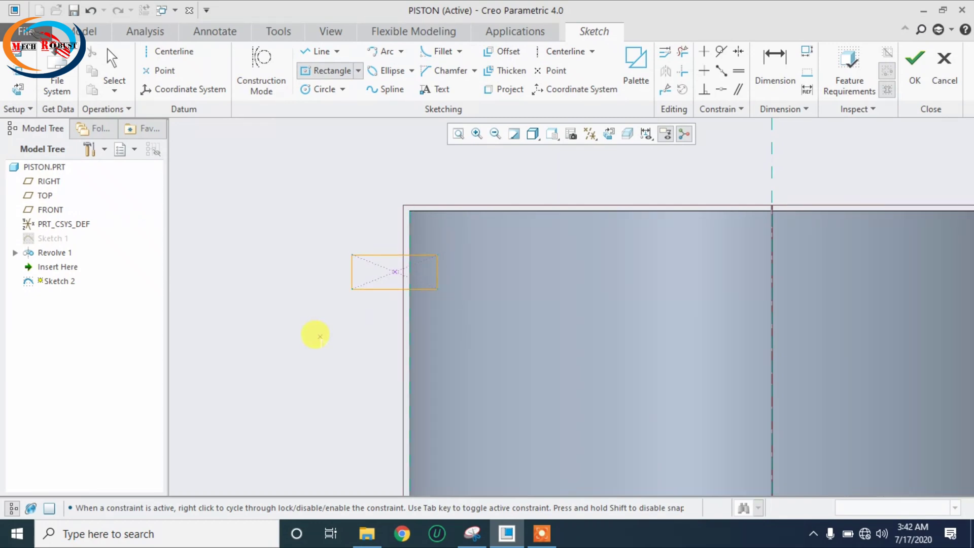
{"action": "middle_click", "coordinate": [320, 336]}
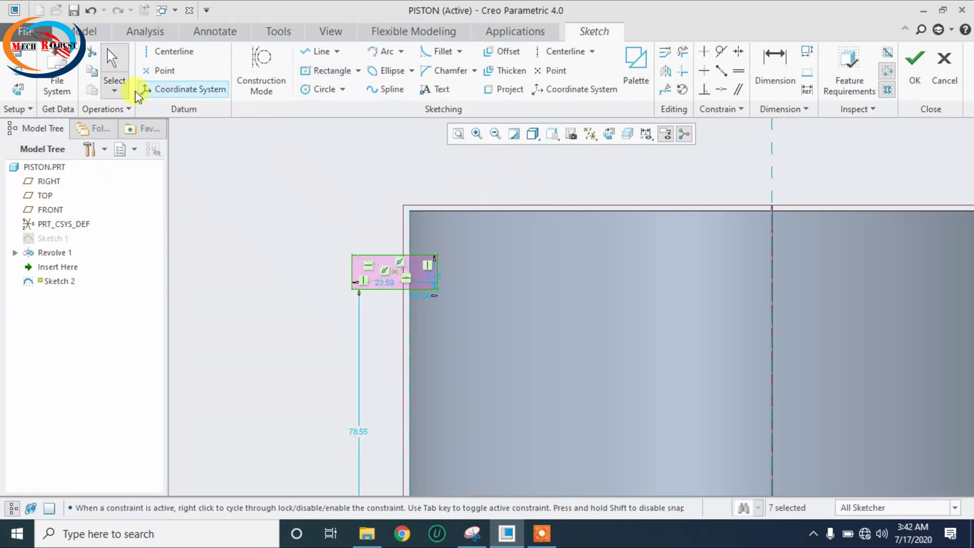
- Position the small rectangle 10 mm below the cylinder's top face, added as a sketch reference, and 5 mm inside the left edge
{"action": "left_click", "coordinate": [18, 90]}
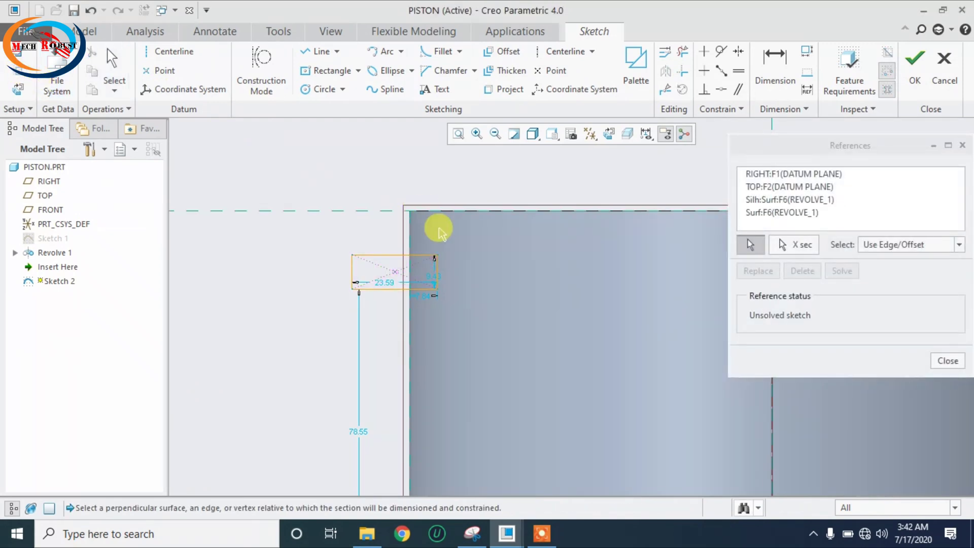
{"action": "left_click", "coordinate": [947, 361]}
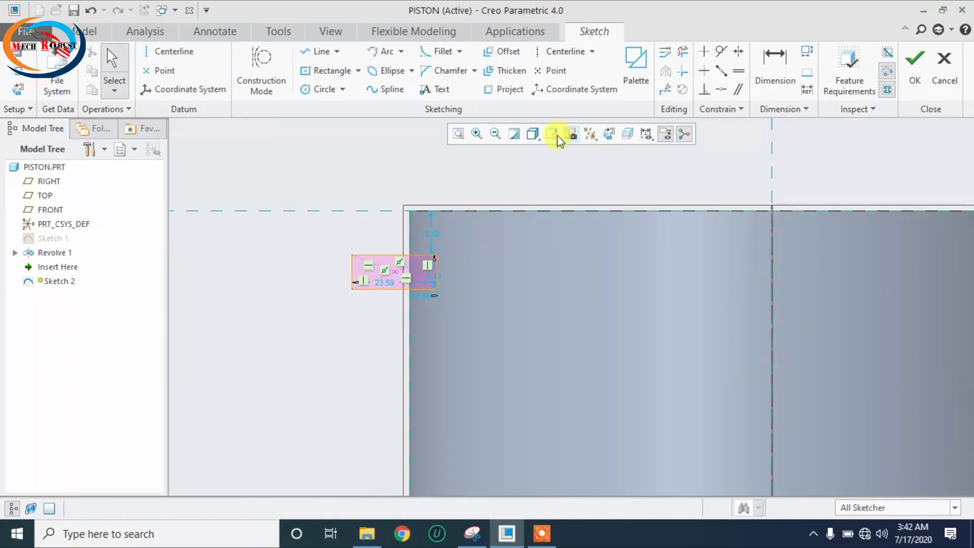
{"action": "double_click", "coordinate": [434, 233]}
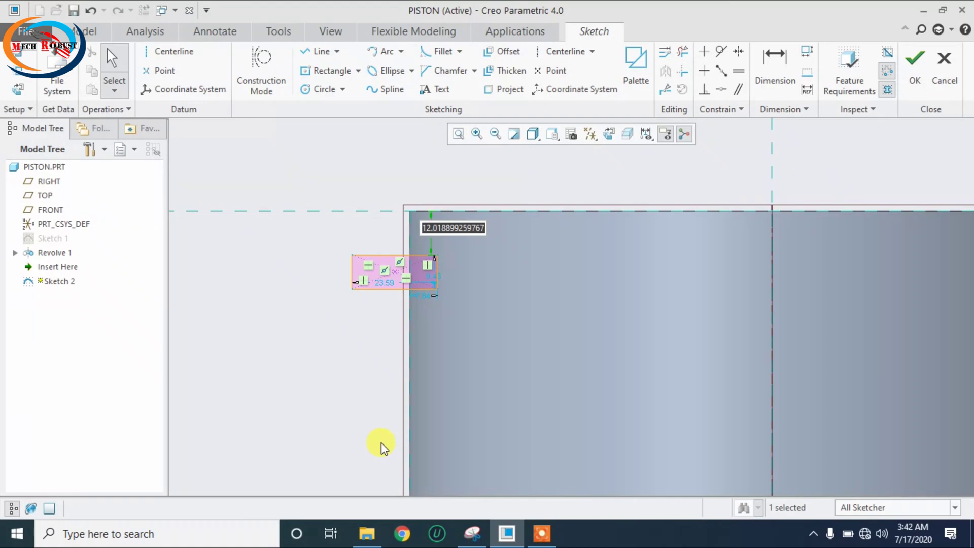
{"action": "type", "text": "10"}
{"action": "key", "text": "Return"}
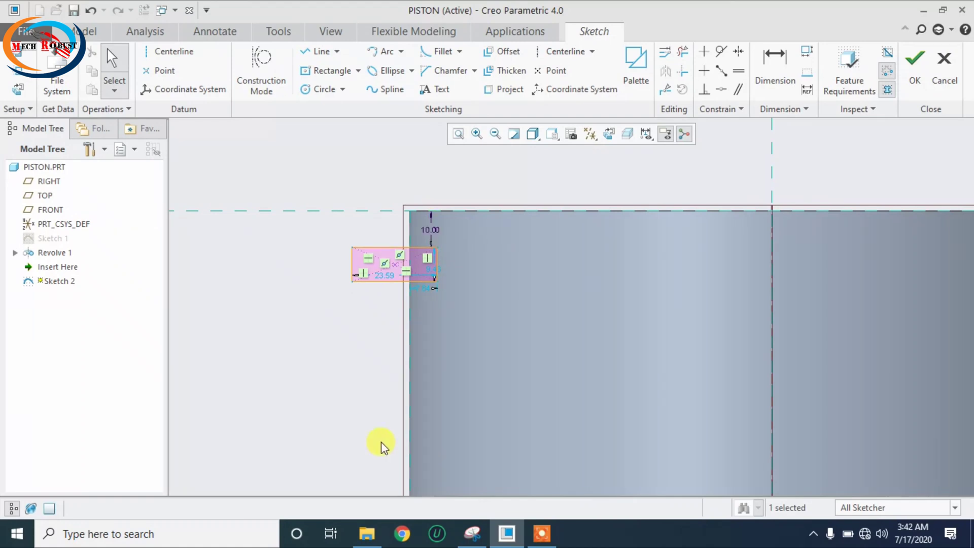
{"action": "double_click", "coordinate": [424, 287]}
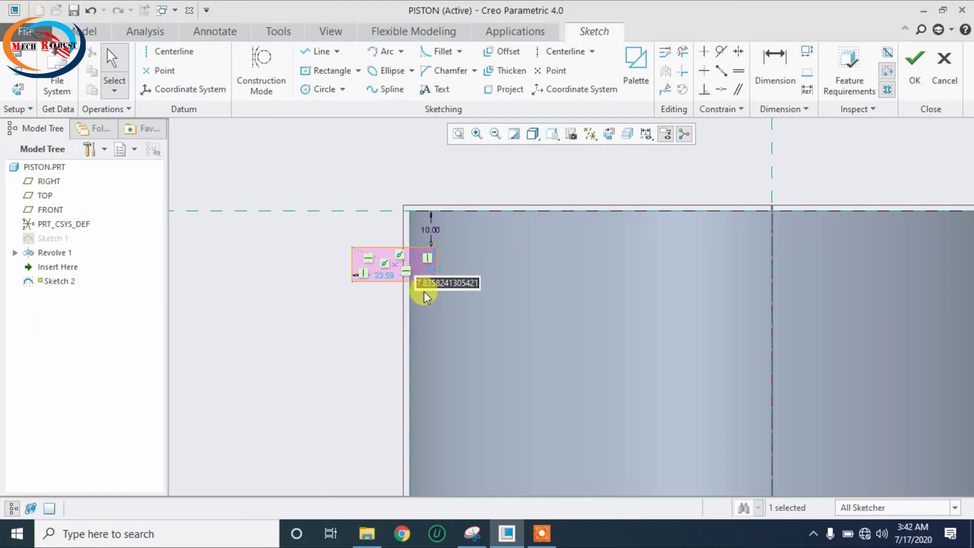
{"action": "type", "text": "5"}
{"action": "key", "text": "Return"}
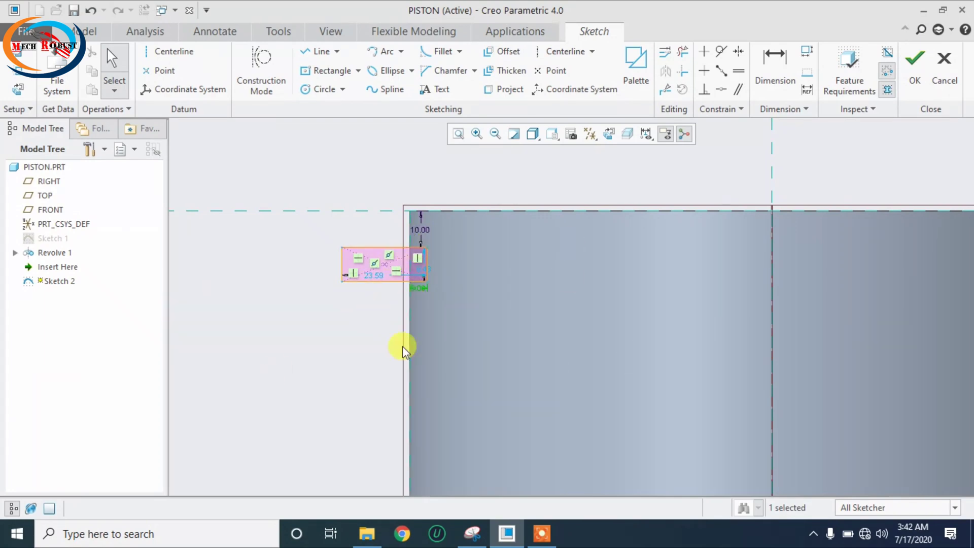
- Finish the rectangle sketch and revolve it 360° around the cylinder's vertical axis, removing material to cut the groove
{"action": "left_click", "coordinate": [910, 61]}
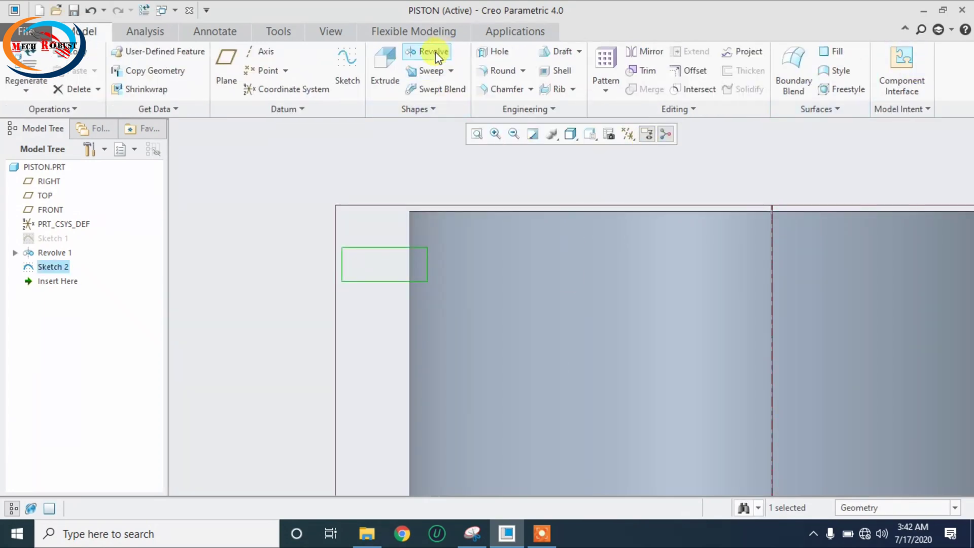
{"action": "left_click", "coordinate": [436, 56]}
{"action": "left_click", "coordinate": [772, 291]}
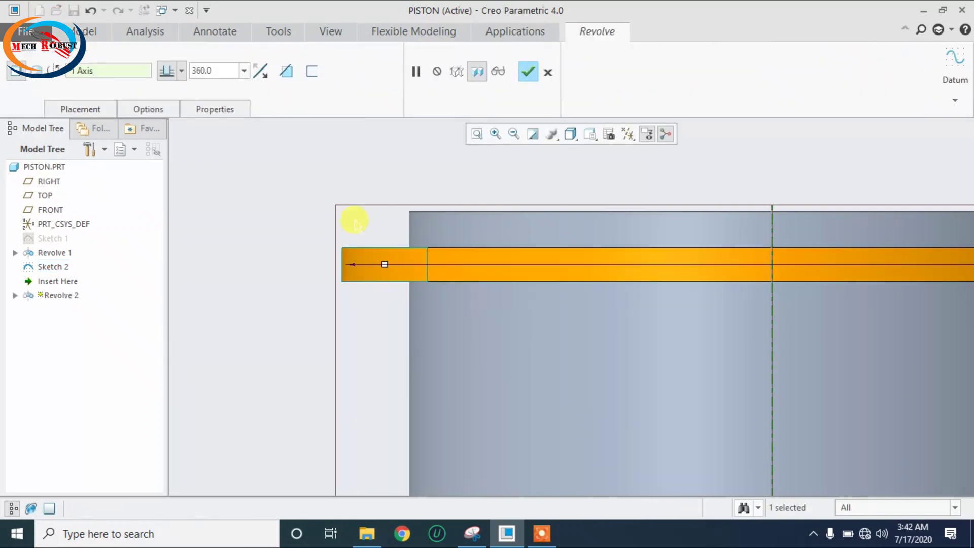
{"action": "left_click", "coordinate": [285, 72]}
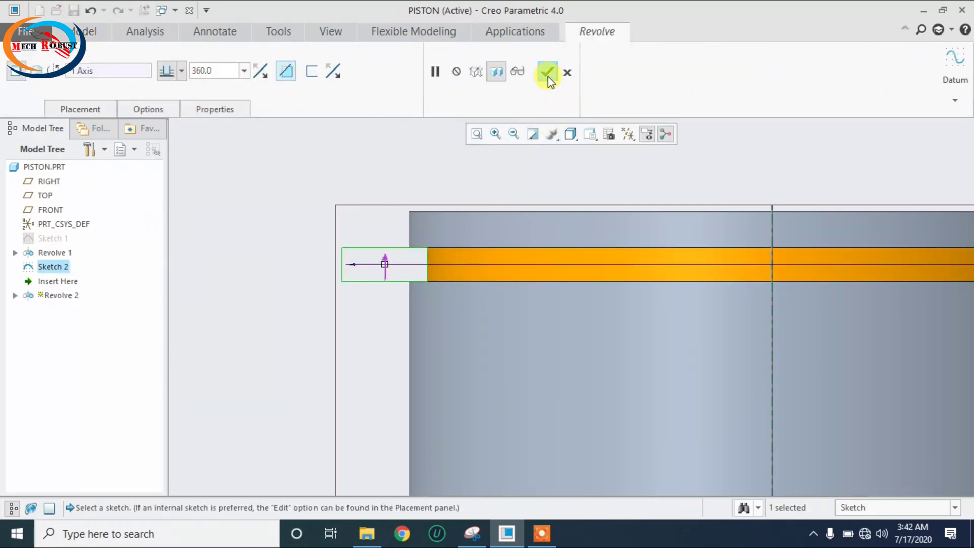
{"action": "left_click", "coordinate": [548, 71]}
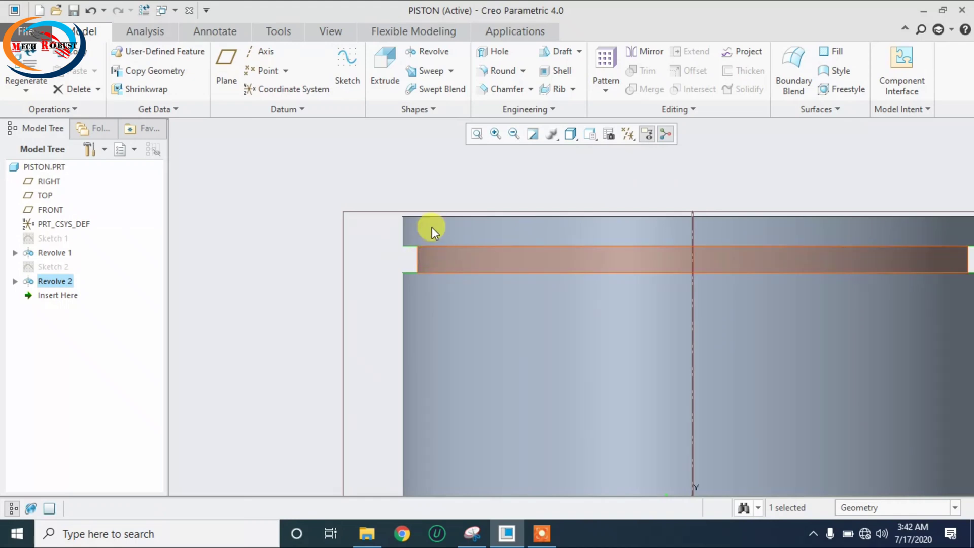
- Pattern the revolved groove in Direction mode downward along the cylinder's axis, with 5 instances spaced 10 mm apart
{"action": "left_click", "coordinate": [471, 264]}
{"action": "left_click", "coordinate": [608, 66]}
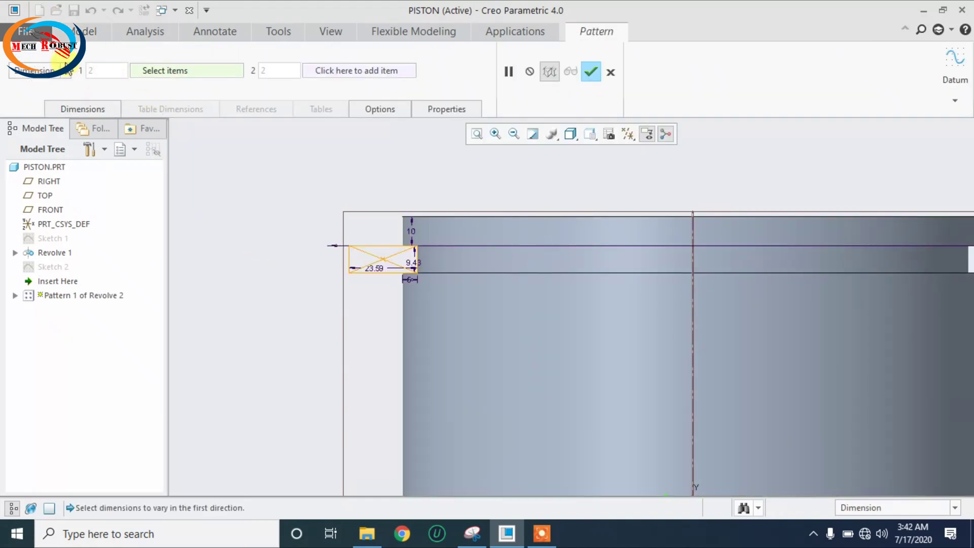
{"action": "left_click", "coordinate": [53, 76]}
{"action": "left_click", "coordinate": [30, 98]}
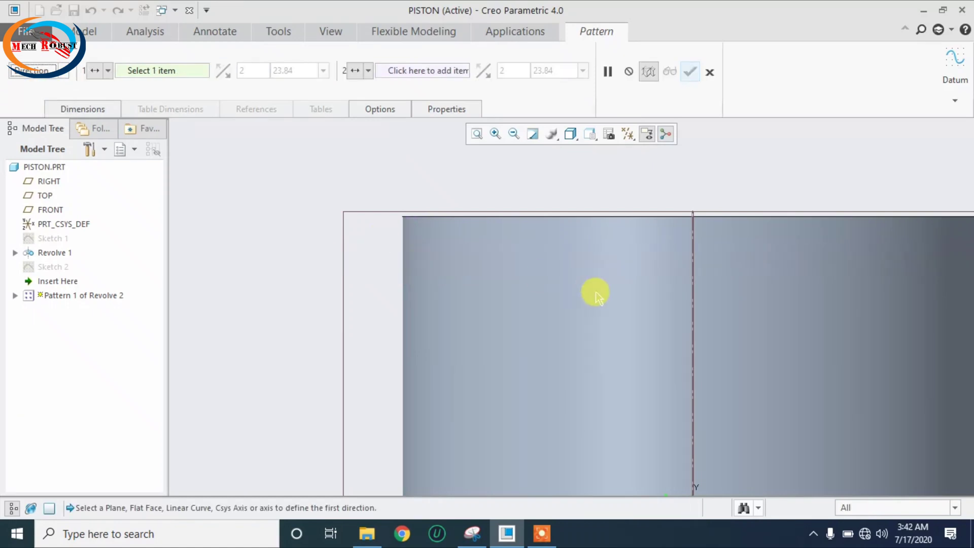
{"action": "left_click", "coordinate": [692, 320]}
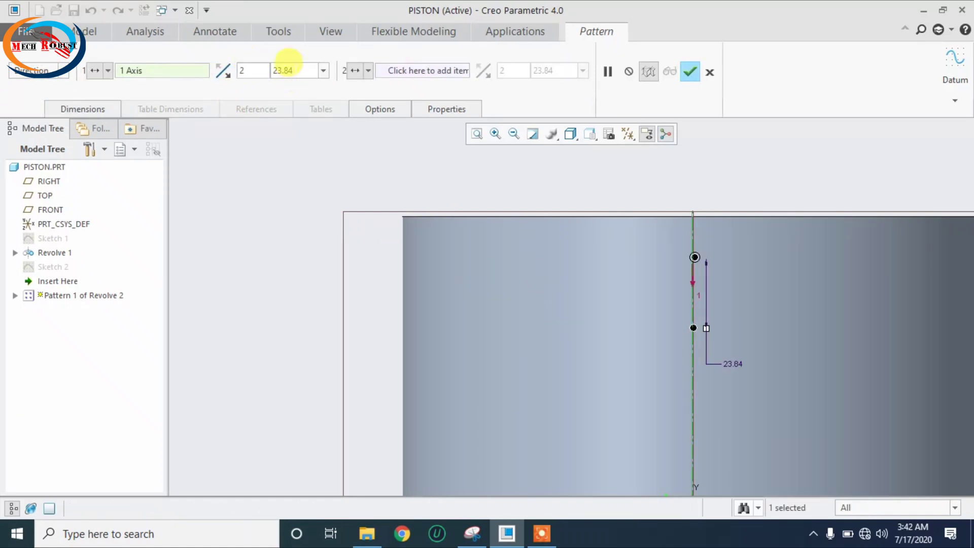
{"action": "type", "text": "10"}
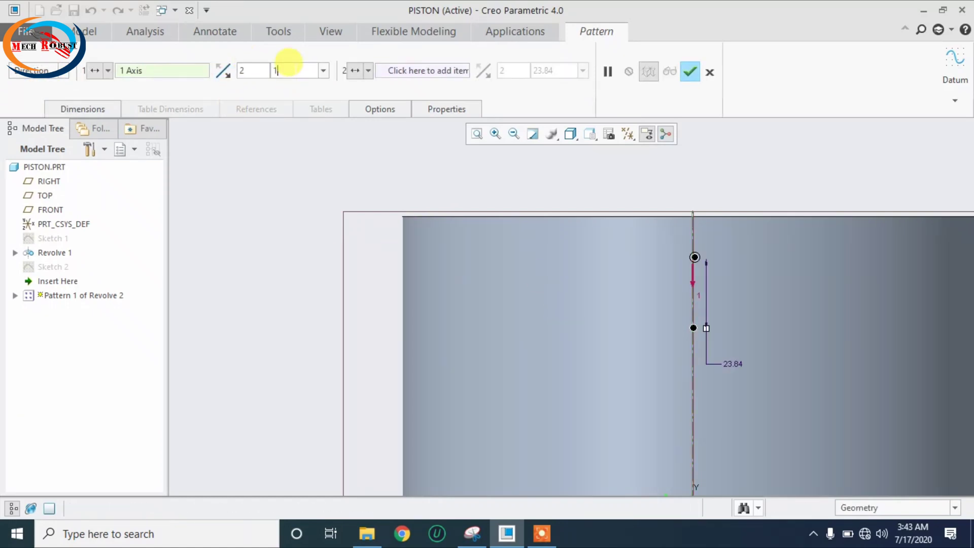
{"action": "key", "text": "Return"}
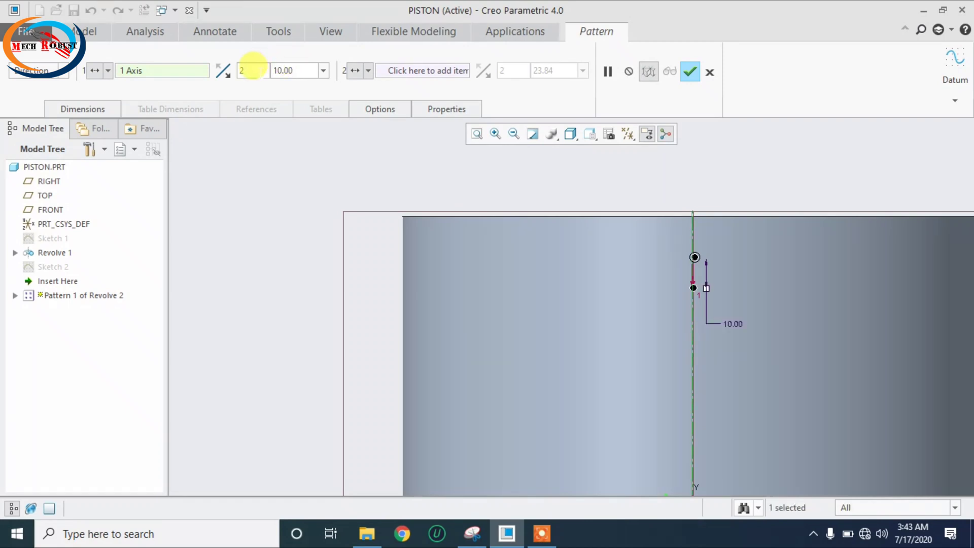
{"action": "type", "text": "5"}
{"action": "key", "text": "Return"}
{"action": "left_click", "coordinate": [690, 71]}
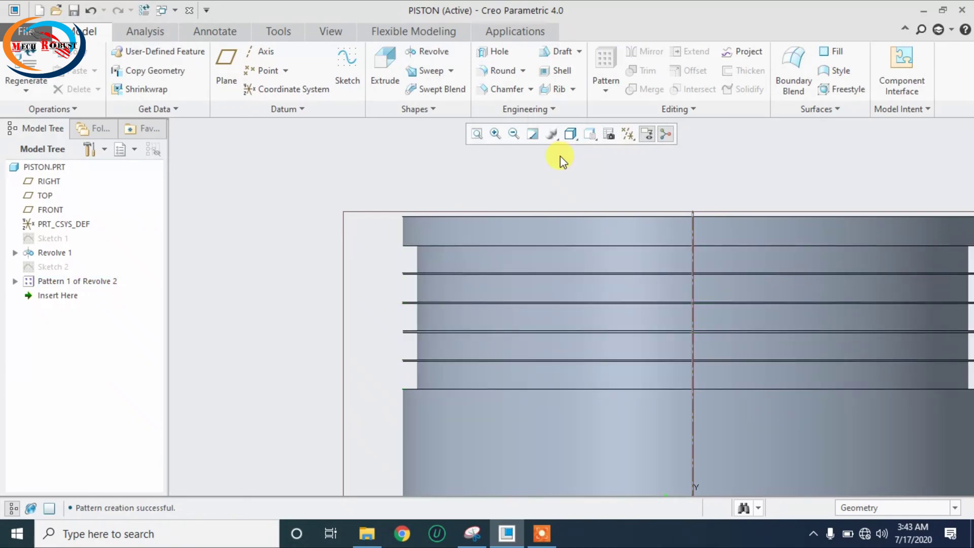
- Edit the groove pattern and set its spacing to 8 mm
{"action": "scroll", "coordinate": [500, 178], "scroll_direction": "down", "scroll_amount": 3}
{"action": "middle_click_drag", "start_coordinate": [500, 179], "coordinate": [473, 210]}
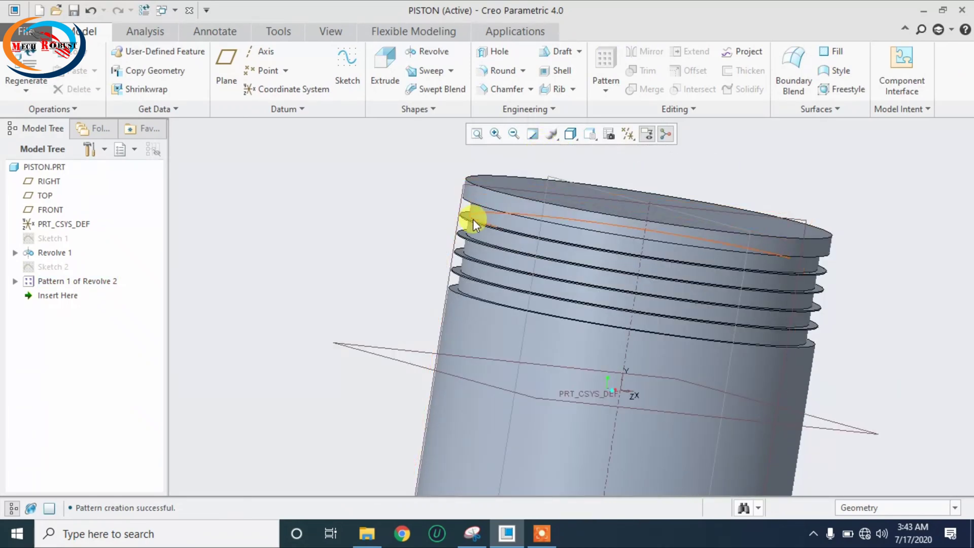
{"action": "scroll", "coordinate": [470, 213], "scroll_direction": "down", "scroll_amount": 1}
{"action": "scroll", "coordinate": [471, 213], "scroll_direction": "up", "scroll_amount": 4}
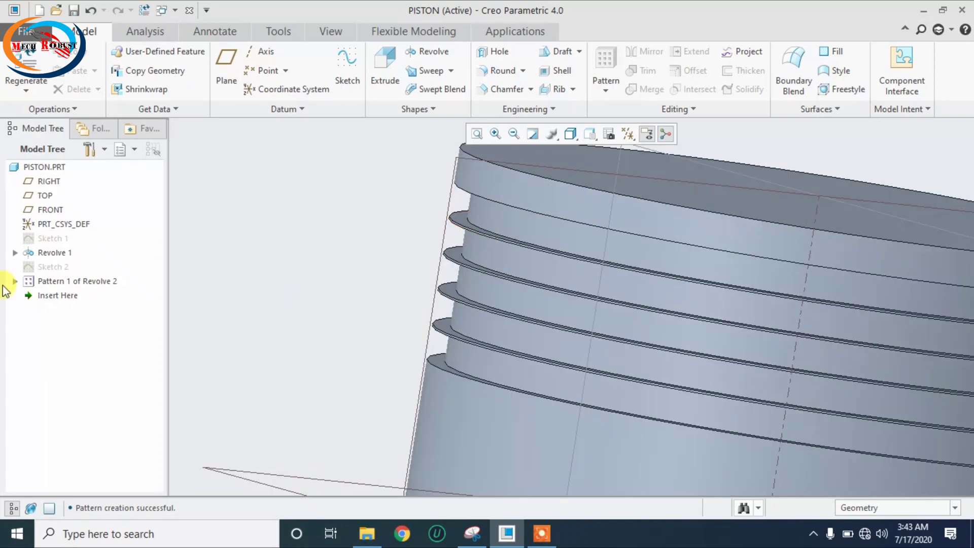
{"action": "left_click", "coordinate": [50, 281]}
{"action": "left_click", "coordinate": [50, 283]}
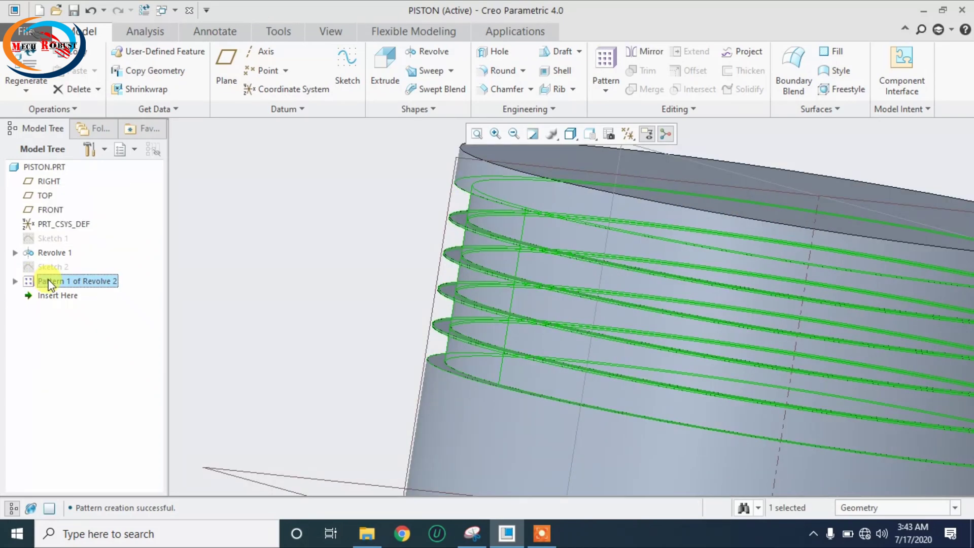
{"action": "left_click", "coordinate": [74, 194]}
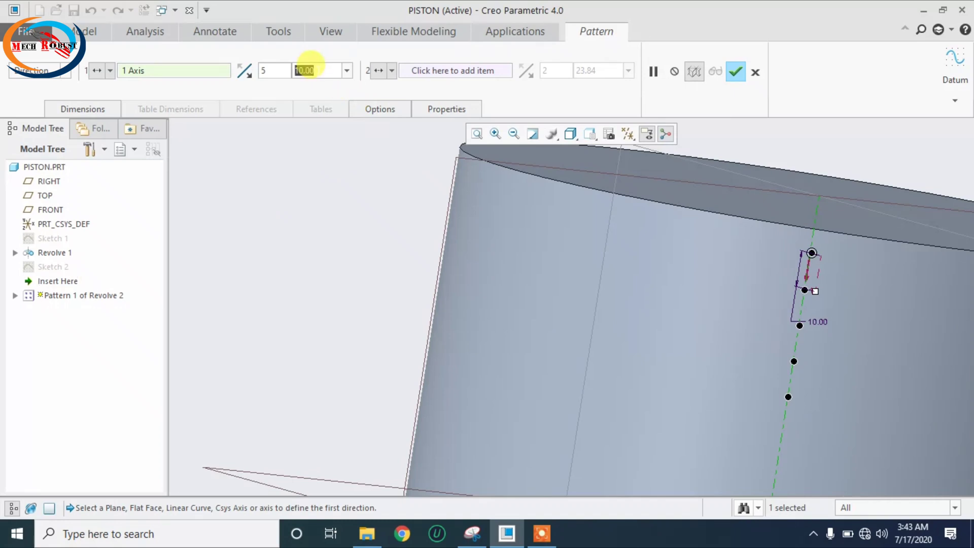
{"action": "type", "text": "8"}
{"action": "key", "text": "Return"}
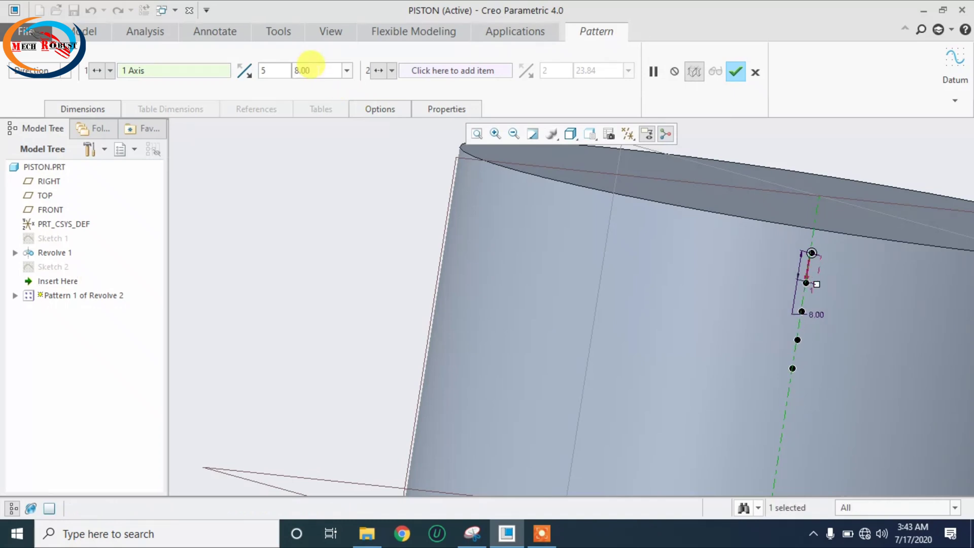
{"action": "left_click", "coordinate": [736, 72]}
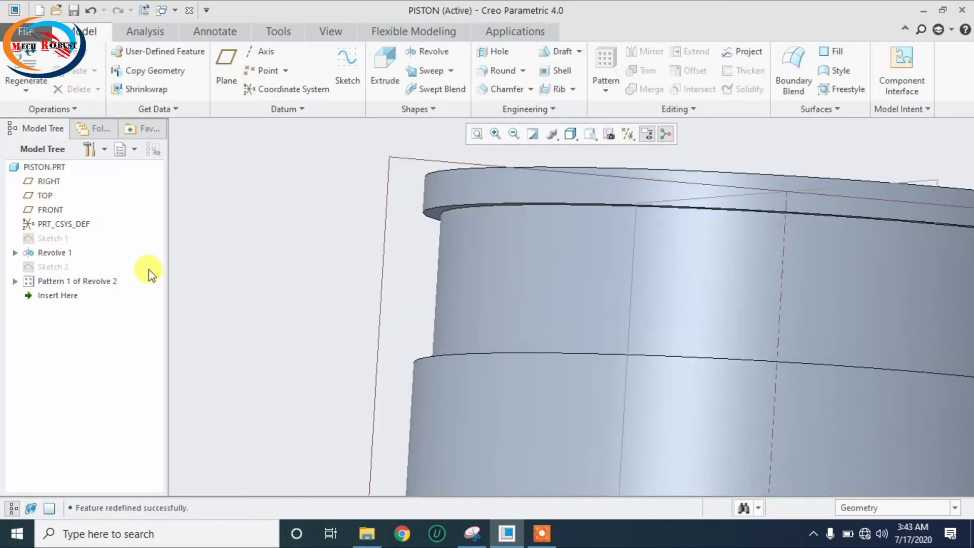
- Redefine the groove pattern with a spacing of 12 mm between the grooves
{"action": "right_click", "coordinate": [100, 282]}
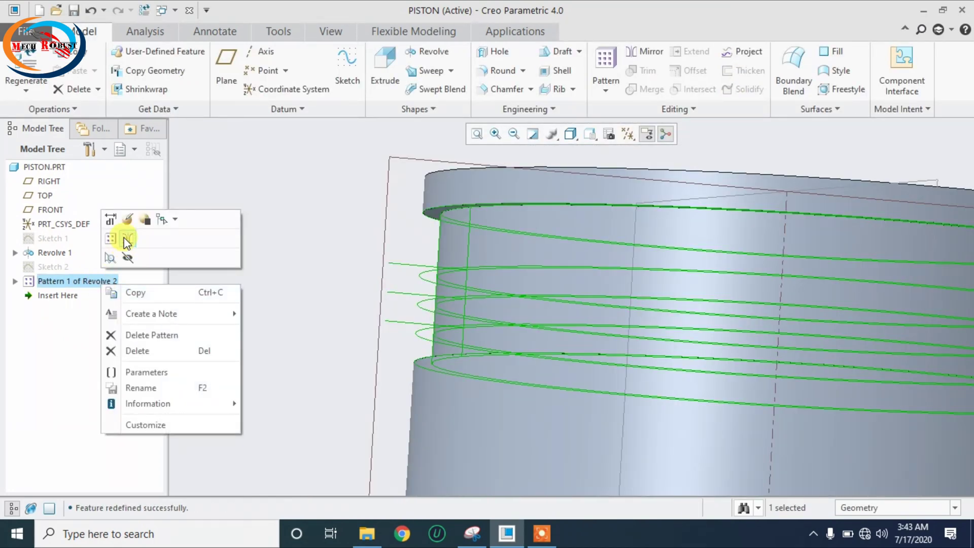
{"action": "left_click", "coordinate": [126, 242]}
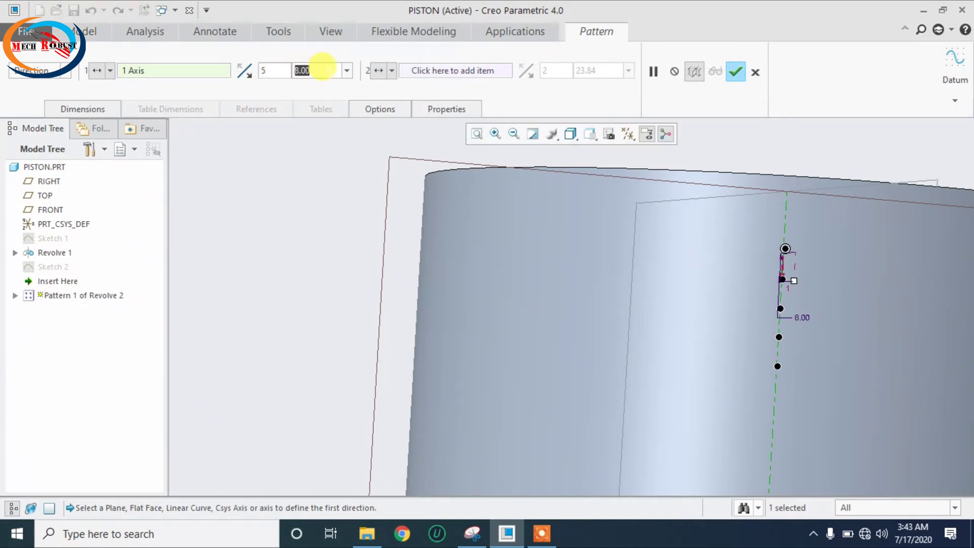
{"action": "type", "text": "12"}
{"action": "key", "text": "Return"}
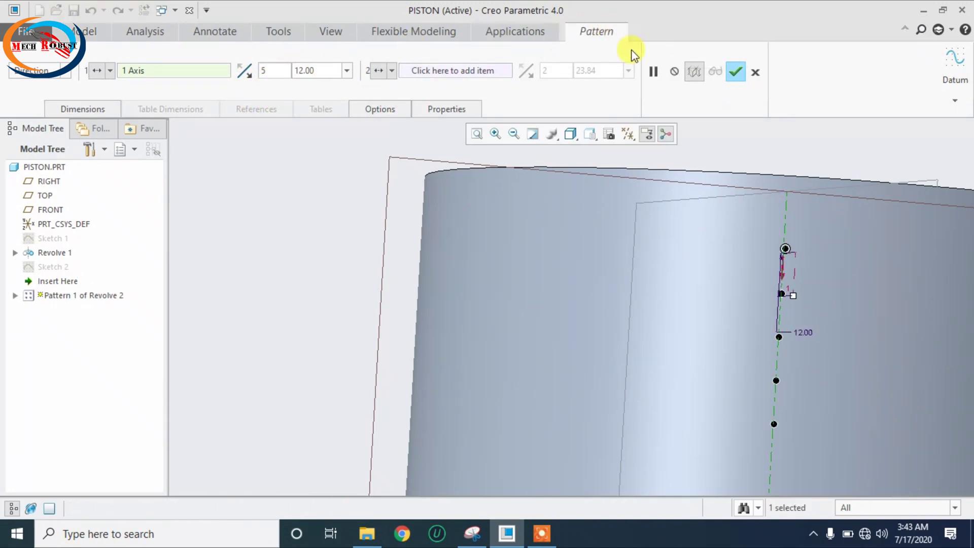
{"action": "left_click", "coordinate": [735, 74]}
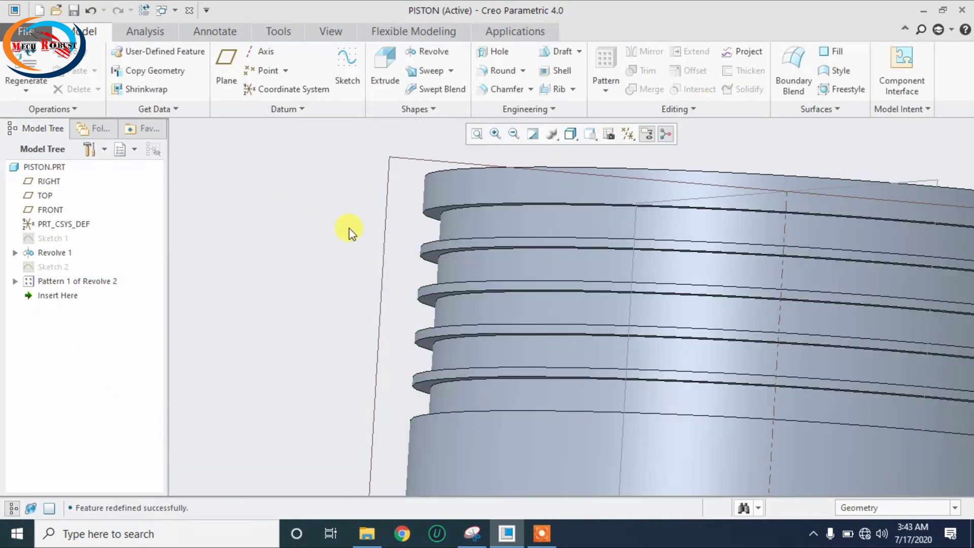
- Start a new sketch on the cylinder's flat top face and view it face-on
{"action": "scroll", "coordinate": [350, 231], "scroll_direction": "down", "scroll_amount": 3}
{"action": "mouse_move", "coordinate": [672, 285]}
{"action": "middle_mouse_down"}
{"action": "mouse_move", "coordinate": [633, 269]}
{"action": "mouse_move", "coordinate": [618, 305]}
{"action": "mouse_move", "coordinate": [619, 243]}
{"action": "mouse_move", "coordinate": [602, 319]}
{"action": "middle_mouse_up"}
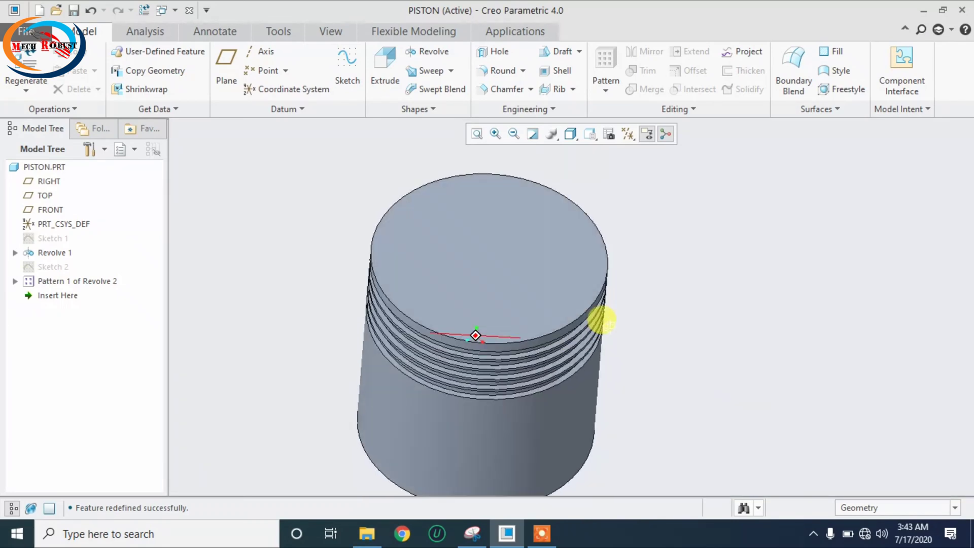
{"action": "left_click", "coordinate": [347, 66]}
{"action": "left_click", "coordinate": [468, 189]}
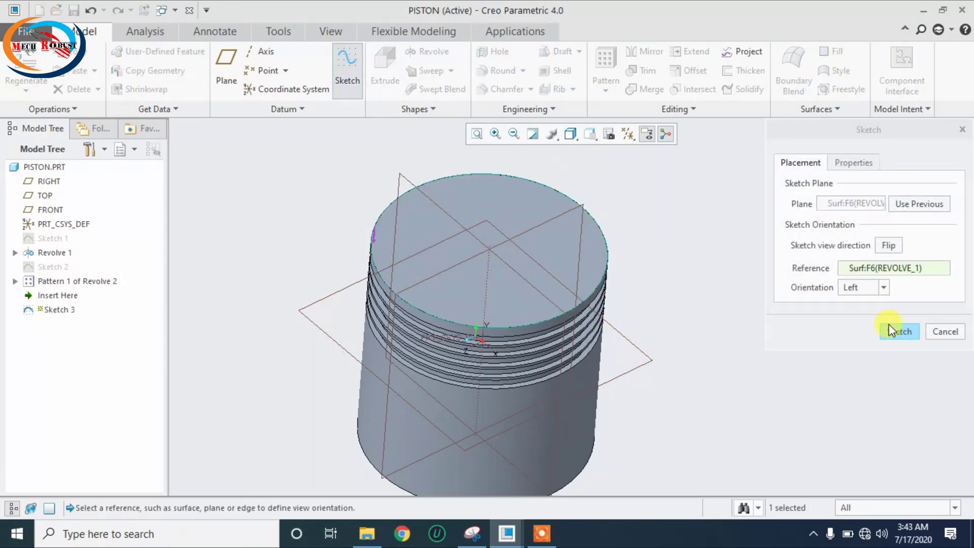
{"action": "key", "text": "Return"}
{"action": "left_click", "coordinate": [609, 134]}
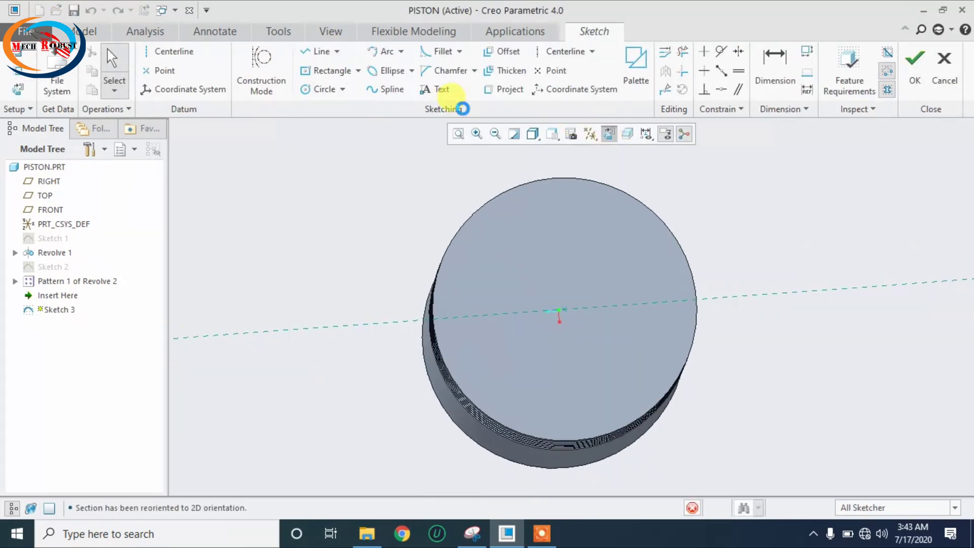
- Sketch a circle centered on the top face, slightly smaller than the cylinder's outer edge, and finish the sketch
{"action": "left_click", "coordinate": [330, 90]}
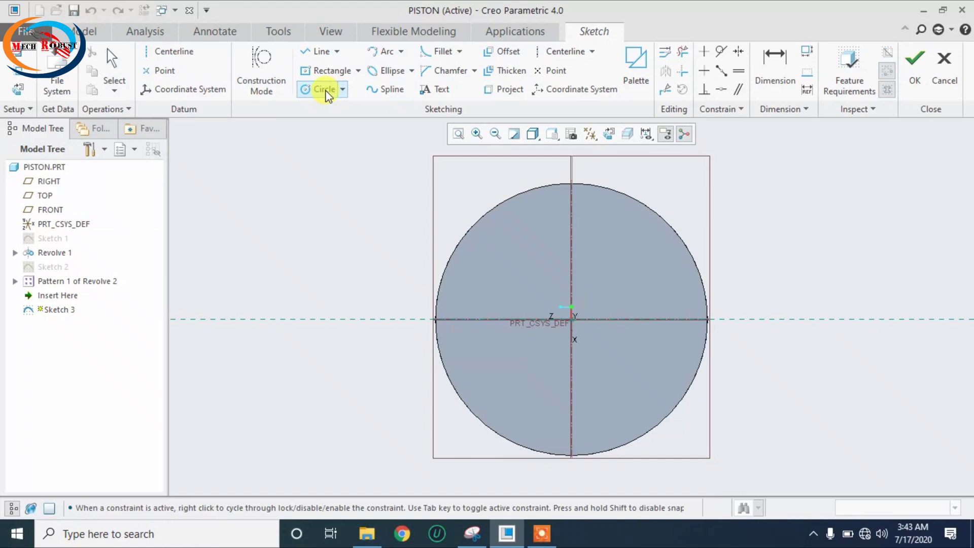
{"action": "left_click", "coordinate": [571, 318]}
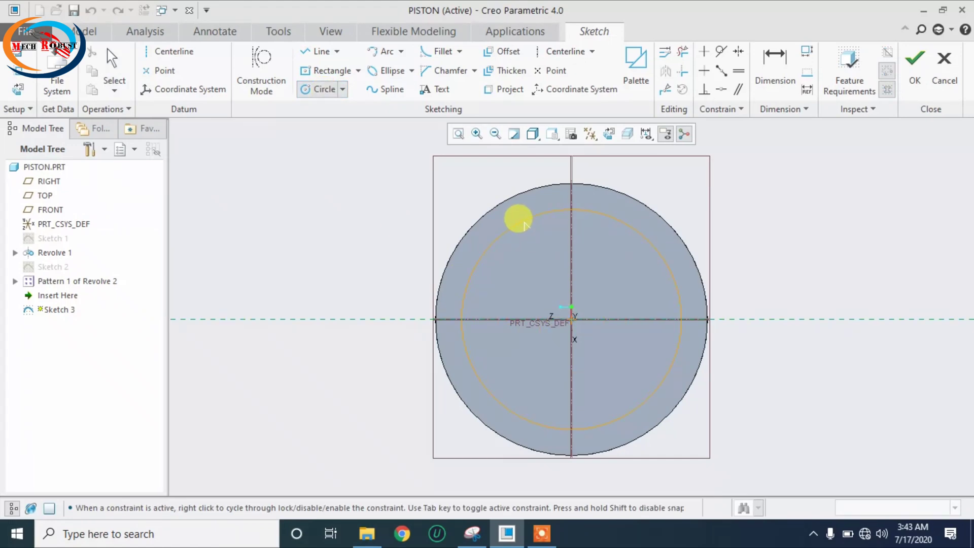
{"action": "left_click", "coordinate": [525, 216]}
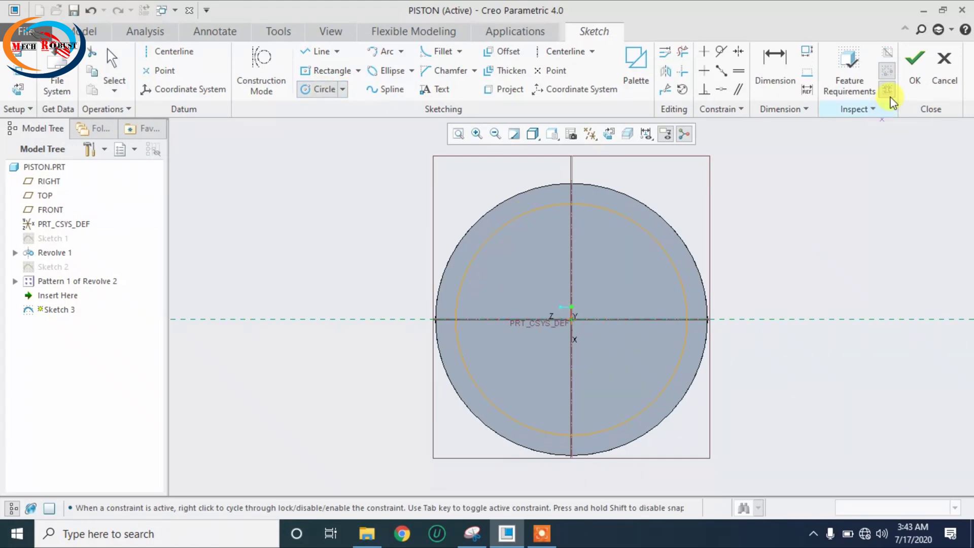
{"action": "left_click", "coordinate": [916, 84]}
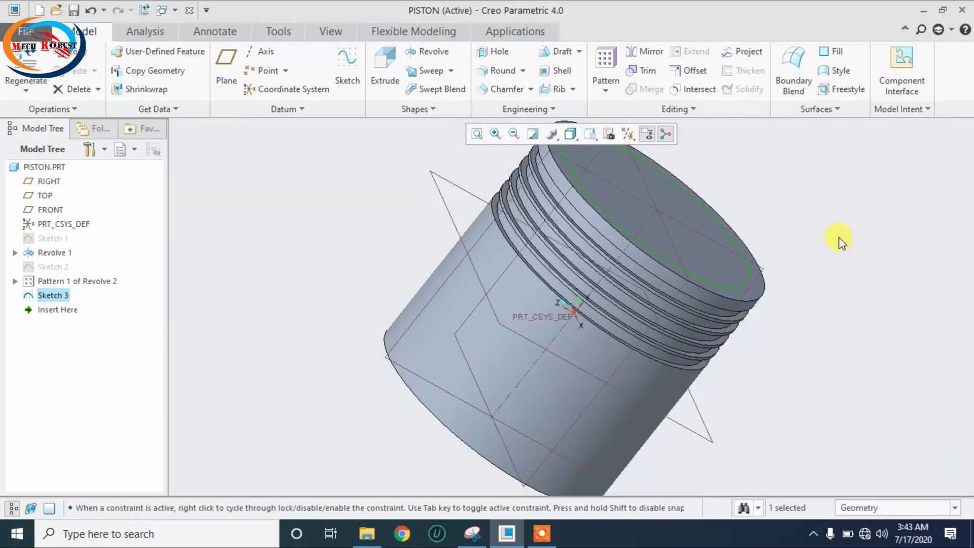
- Extrude the circle 5 mm down into the cylinder as a cut, making a shallow recess in the top face
{"action": "left_click", "coordinate": [375, 68]}
{"action": "scroll", "coordinate": [568, 343], "scroll_direction": "up", "scroll_amount": 3}
{"action": "scroll", "coordinate": [567, 344], "scroll_direction": "down", "scroll_amount": 4}
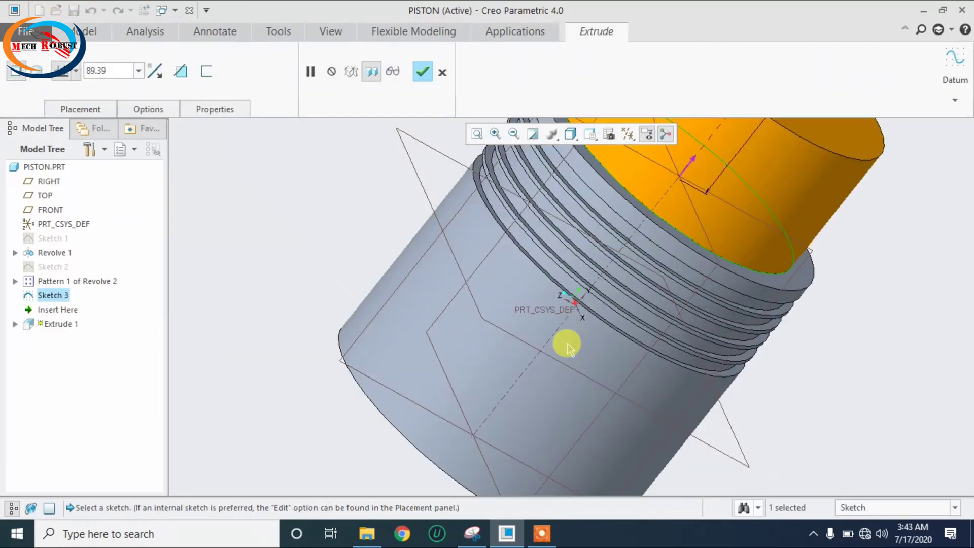
{"action": "scroll", "coordinate": [568, 343], "scroll_direction": "up", "scroll_amount": 3}
{"action": "left_click", "coordinate": [643, 245]}
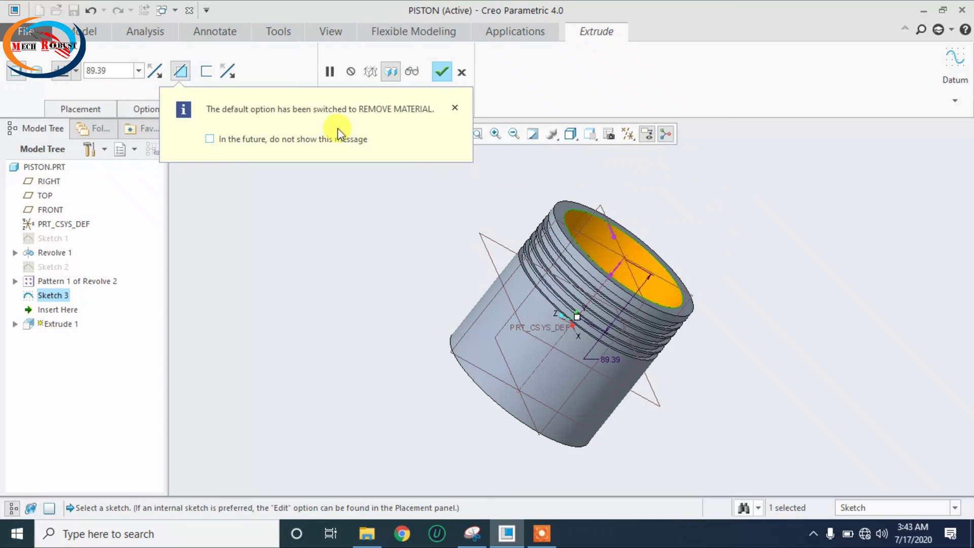
{"action": "double_click", "coordinate": [106, 70]}
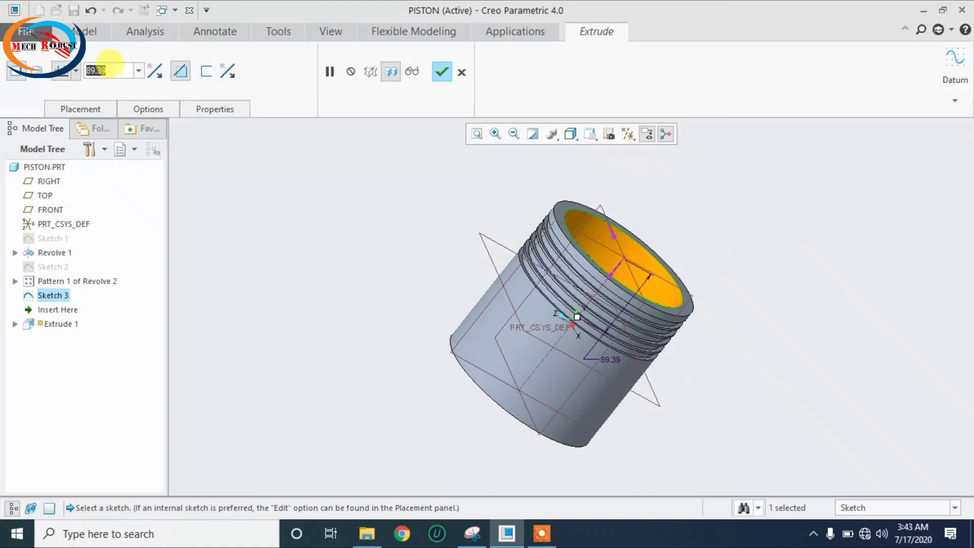
{"action": "type", "text": "5"}
{"action": "key", "text": "Return"}
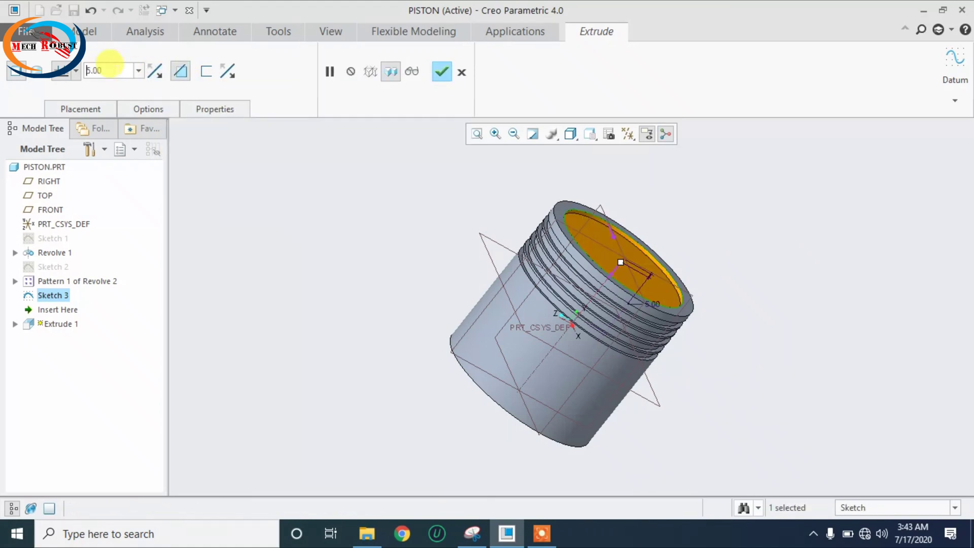
{"action": "left_click", "coordinate": [441, 72]}
- Round the bottom edge of the recess in the piston's top face with a 10 mm radius
{"action": "key", "text": "ctrl+d"}
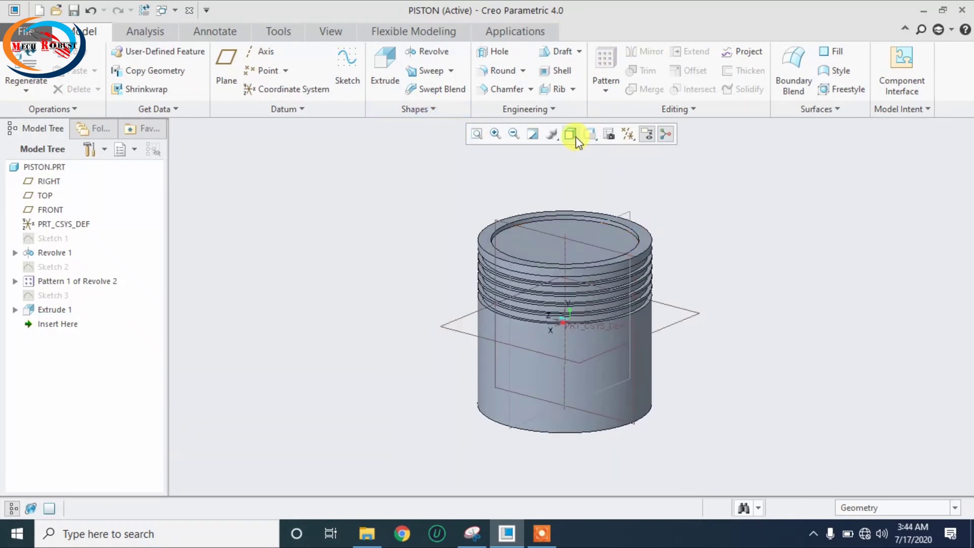
{"action": "left_click", "coordinate": [499, 71]}
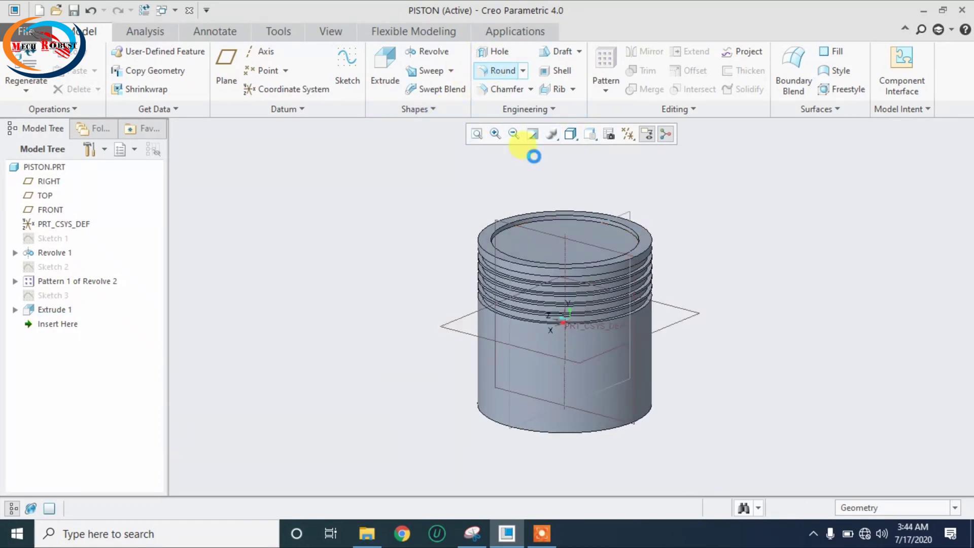
{"action": "scroll", "coordinate": [558, 219], "scroll_direction": "up", "scroll_amount": 1}
{"action": "scroll", "coordinate": [558, 218], "scroll_direction": "down", "scroll_amount": 4}
{"action": "left_click", "coordinate": [559, 226]}
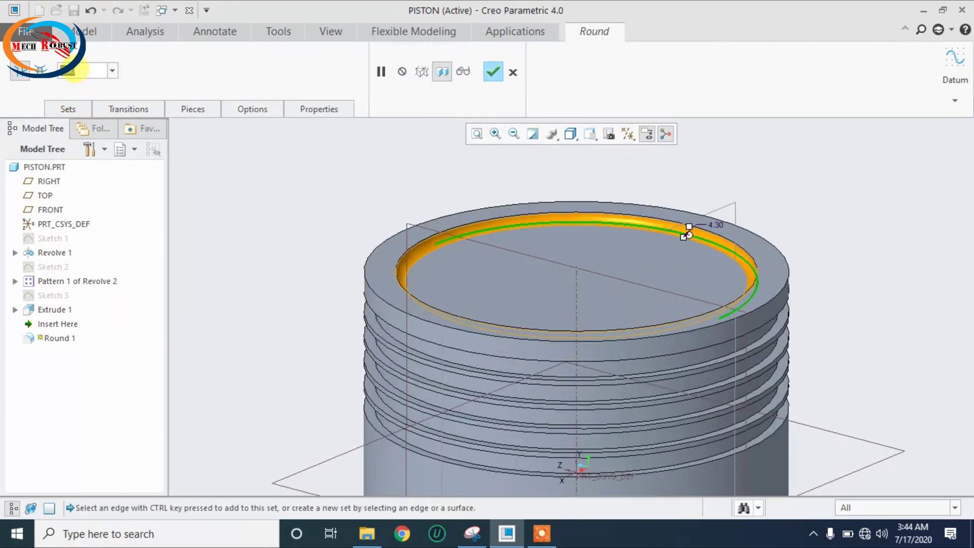
{"action": "type", "text": "10"}
{"action": "key", "text": "Return"}
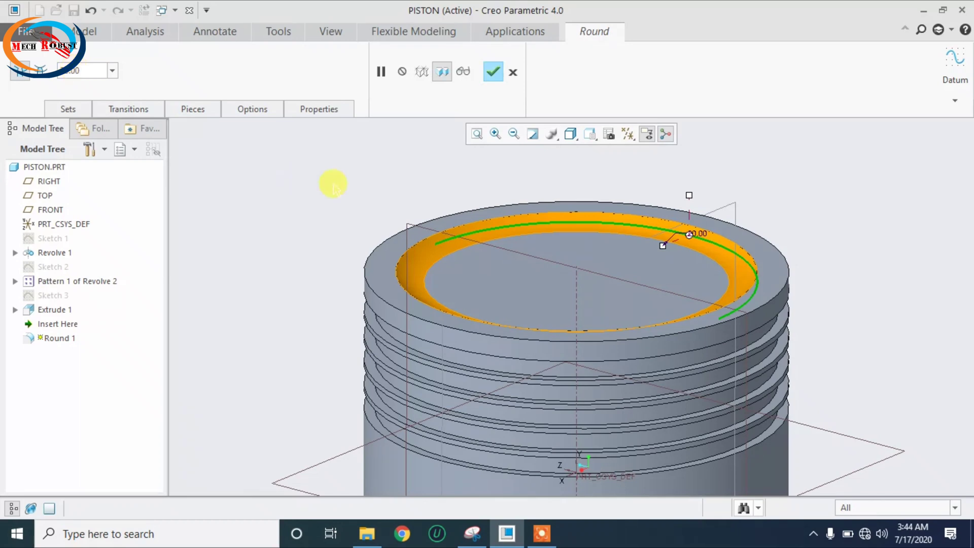
- Set the radius of the recess round to 50 mm and finish the round
{"action": "left_click", "coordinate": [90, 69]}
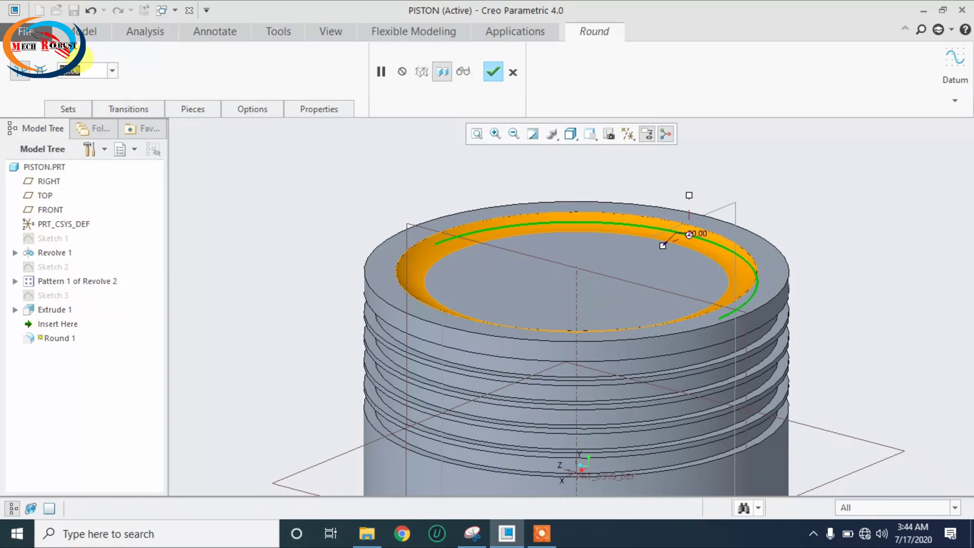
{"action": "type", "text": "50"}
{"action": "key", "text": "Return"}
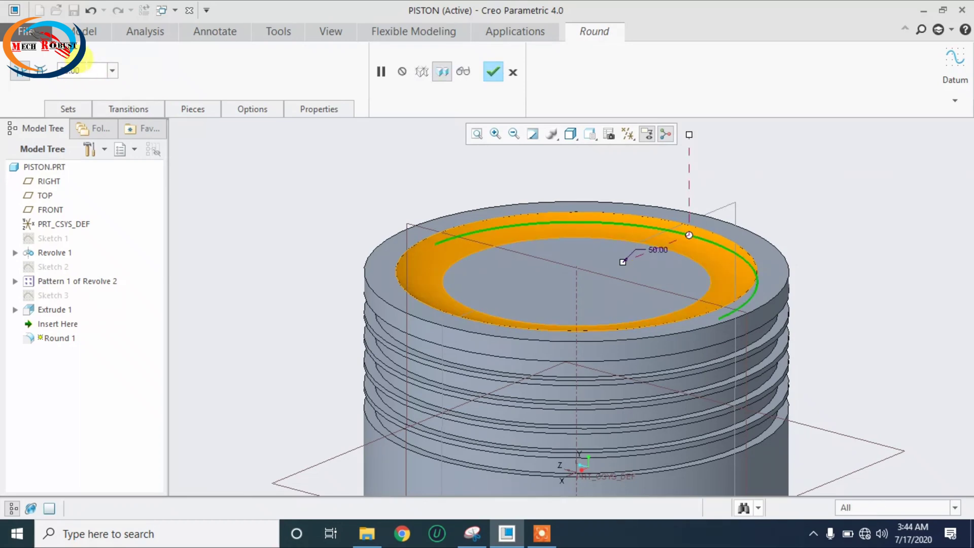
{"action": "left_click", "coordinate": [494, 73]}
- Start a new sketch on the RIGHT datum plane and view it face-on
{"action": "mouse_move", "coordinate": [418, 196]}
{"action": "middle_mouse_down"}
{"action": "mouse_move", "coordinate": [441, 217]}
{"action": "mouse_move", "coordinate": [427, 196]}
{"action": "middle_mouse_up"}
{"action": "scroll", "coordinate": [425, 198], "scroll_direction": "up", "scroll_amount": 5}
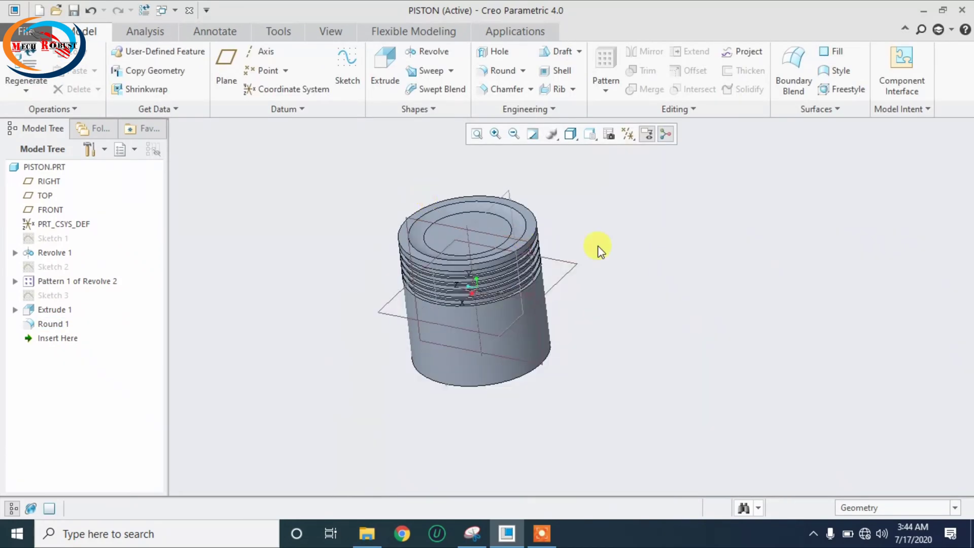
{"action": "middle_click_drag", "start_coordinate": [598, 247], "coordinate": [620, 228]}
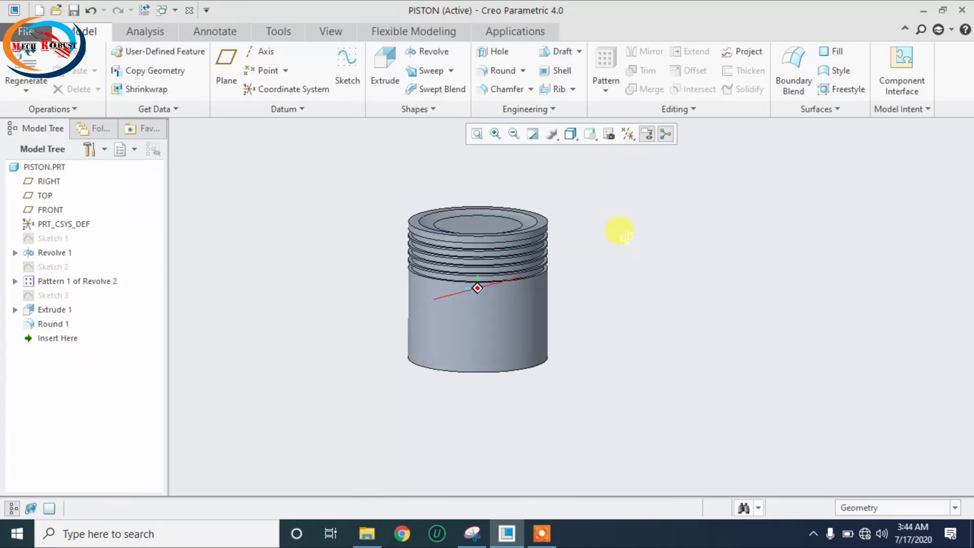
{"action": "middle_click_drag", "start_coordinate": [528, 416], "coordinate": [553, 388]}
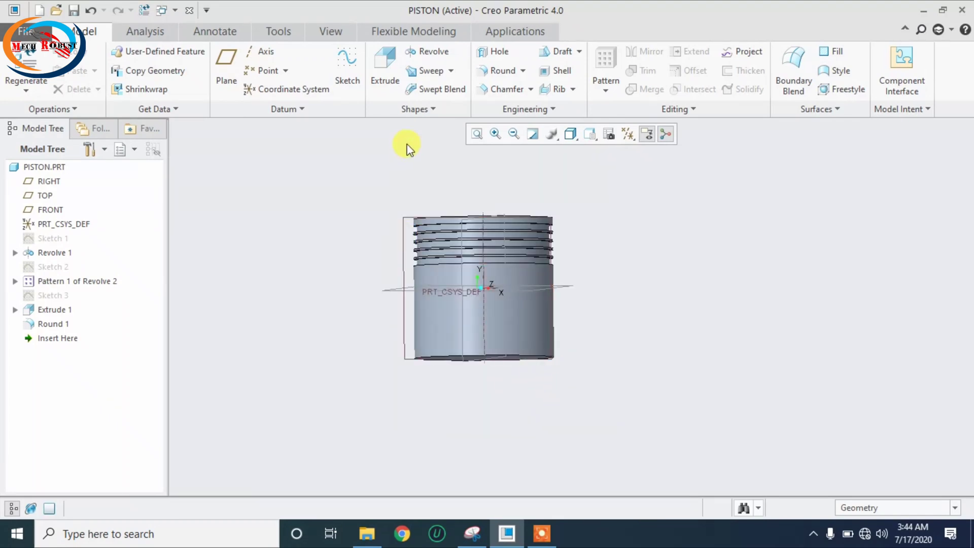
{"action": "left_click", "coordinate": [337, 71]}
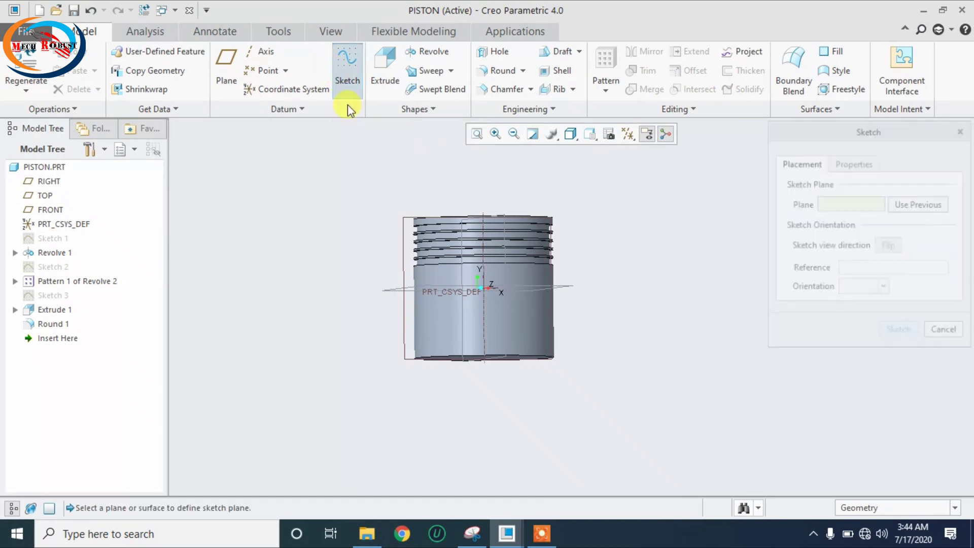
{"action": "key", "text": "ctrl+d"}
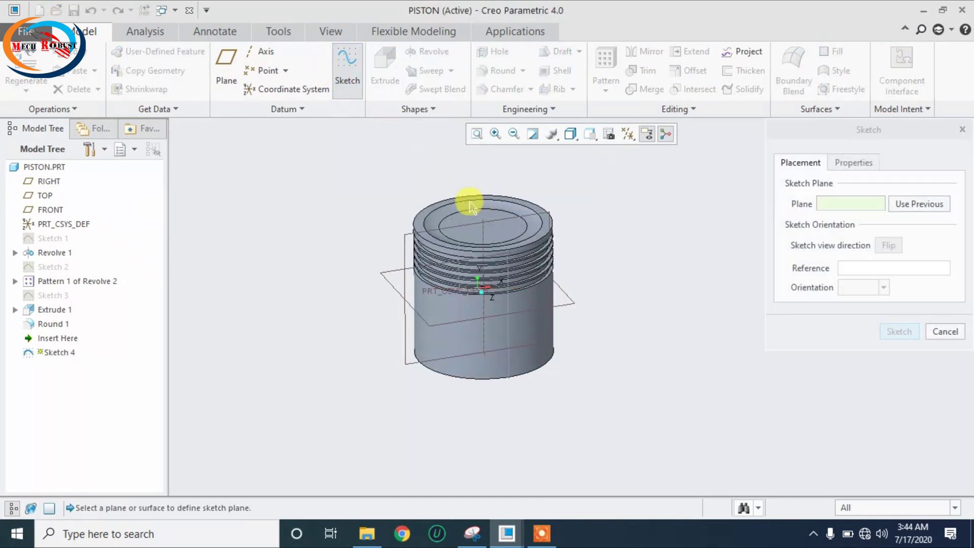
{"action": "left_click", "coordinate": [406, 231]}
{"action": "left_click", "coordinate": [899, 331]}
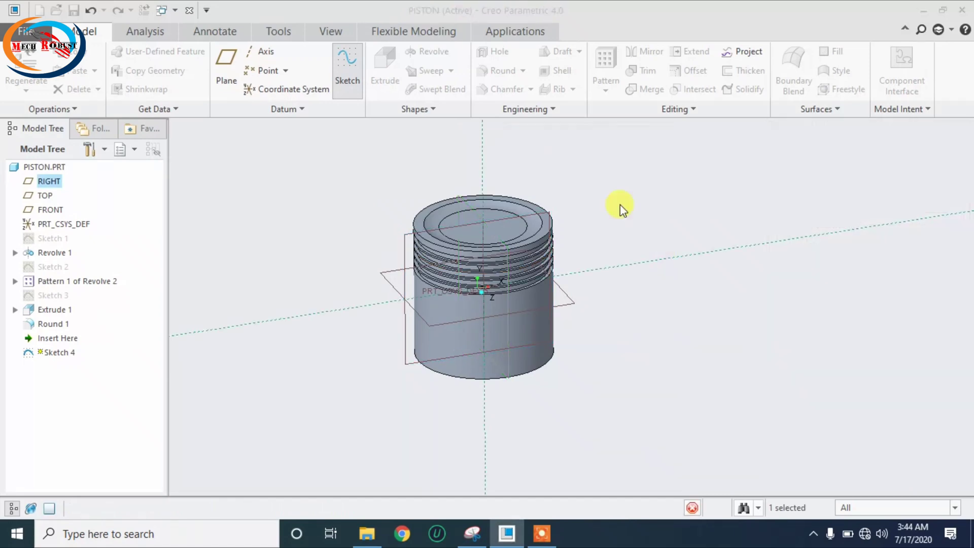
{"action": "left_click", "coordinate": [609, 135]}
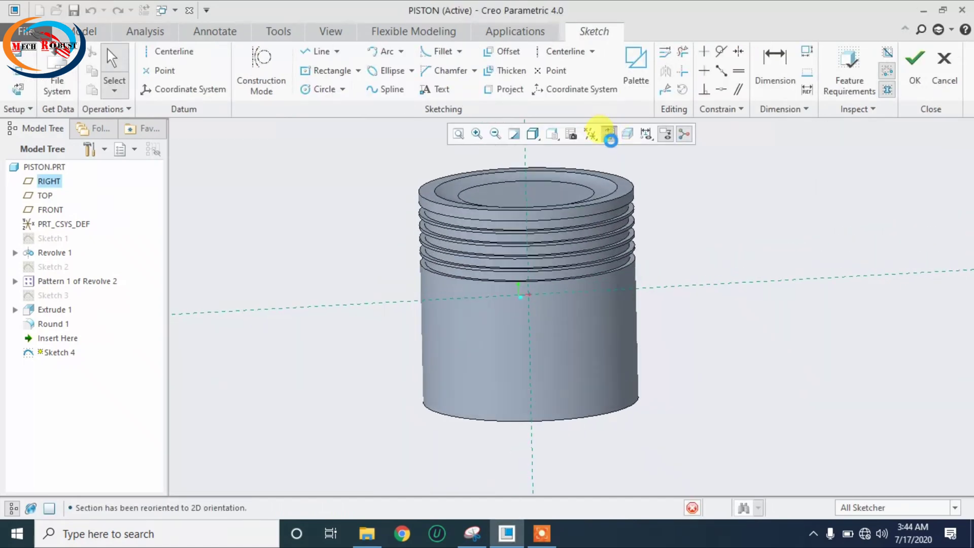
- Sketch a circle about 45 mm in diameter, centered on the vertical reference about 35 mm below the horizontal reference
{"action": "left_click", "coordinate": [317, 91]}
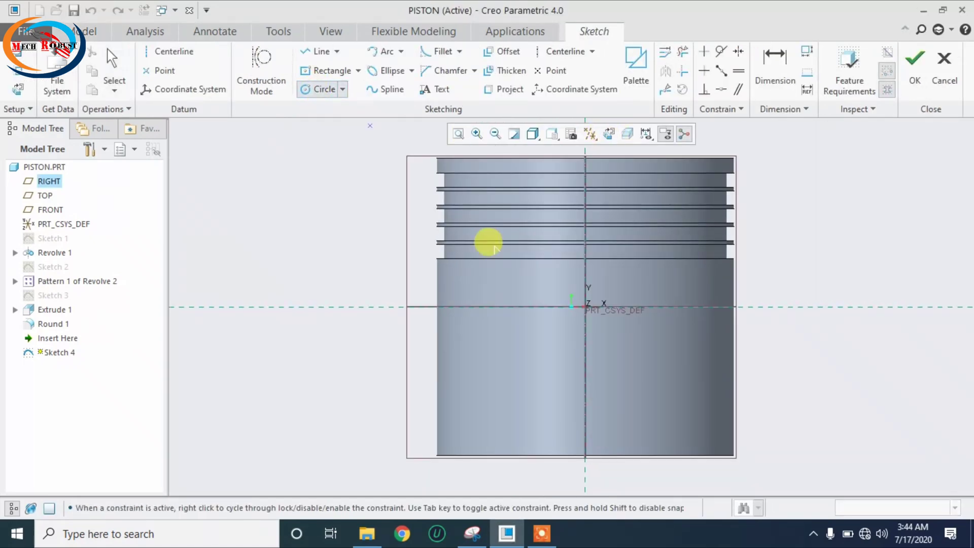
{"action": "left_click", "coordinate": [585, 356]}
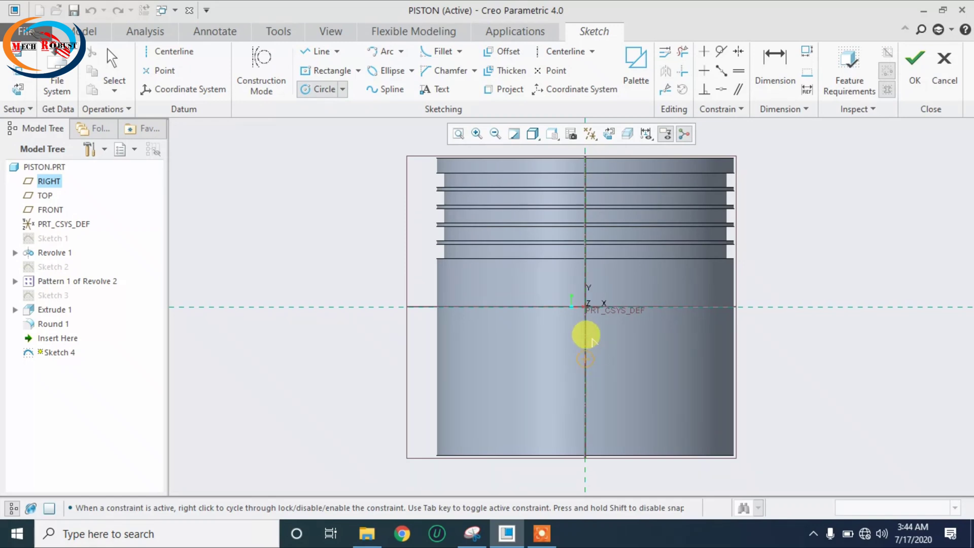
{"action": "left_click", "coordinate": [592, 327]}
{"action": "middle_click", "coordinate": [742, 373]}
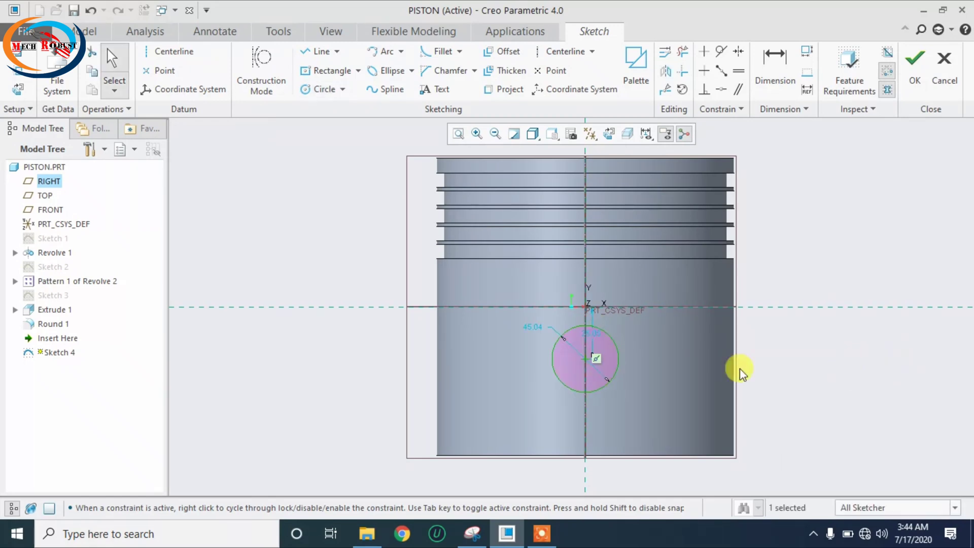
- Place the circle's center 35 mm below the horizontal reference, set its diameter to 50 mm and finish the sketch
{"action": "double_click", "coordinate": [600, 332]}
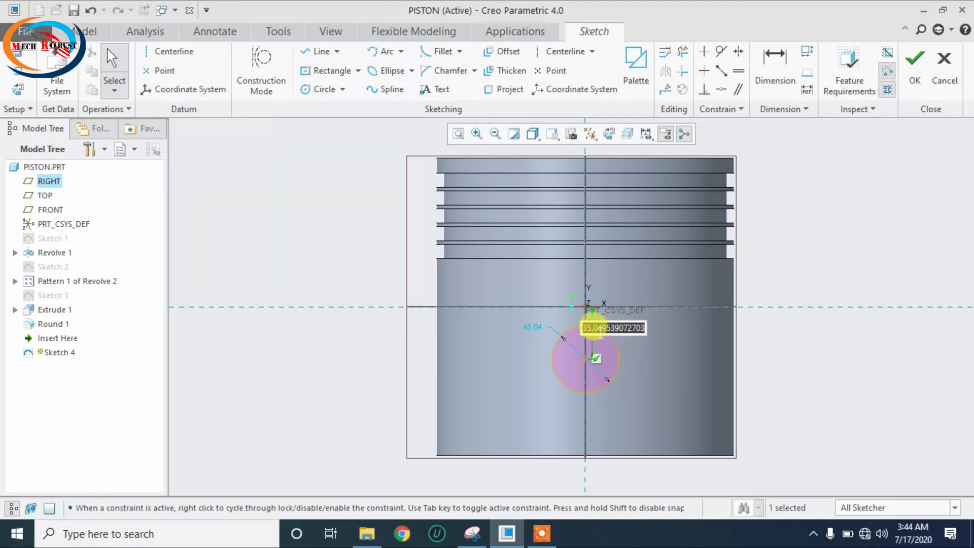
{"action": "type", "text": "35"}
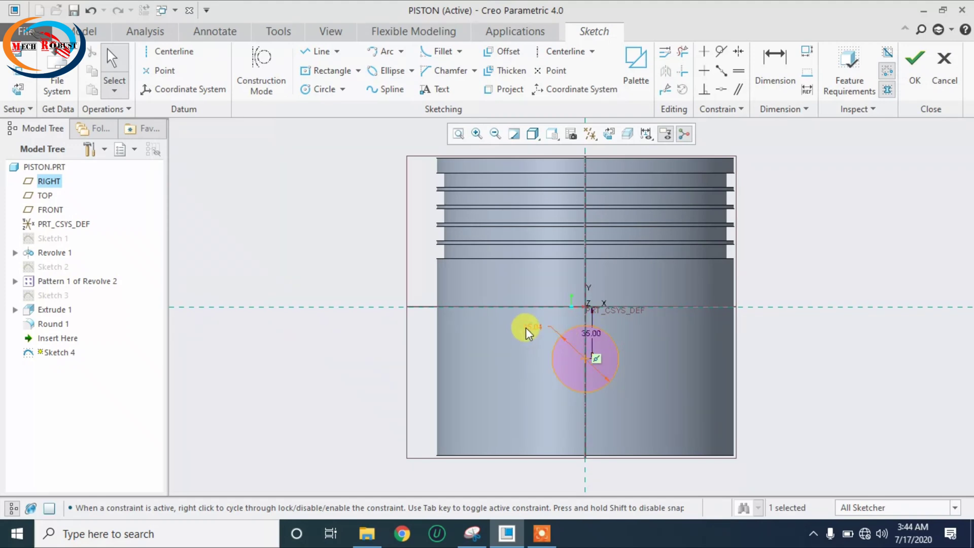
{"action": "double_click", "coordinate": [525, 327]}
{"action": "type", "text": "50"}
{"action": "key", "text": "Return"}
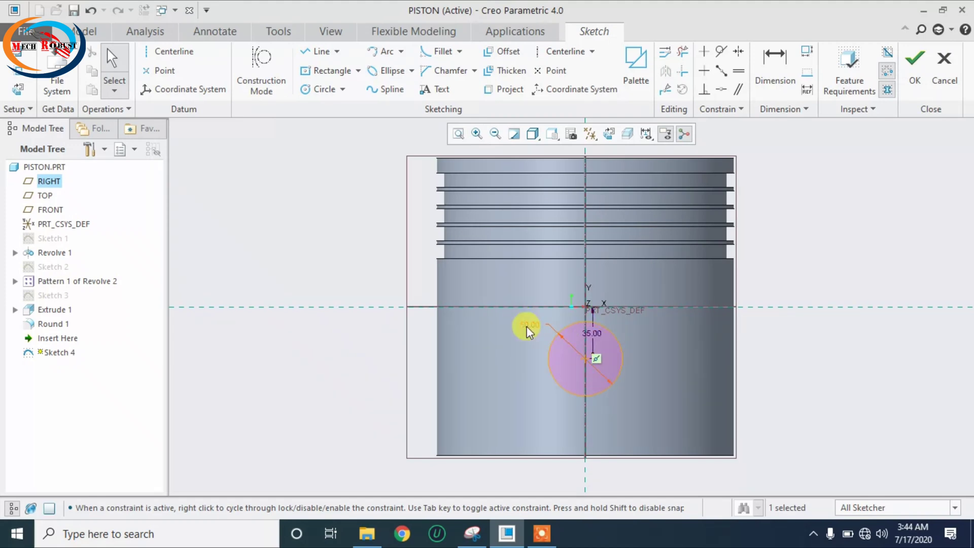
{"action": "left_click", "coordinate": [908, 65]}
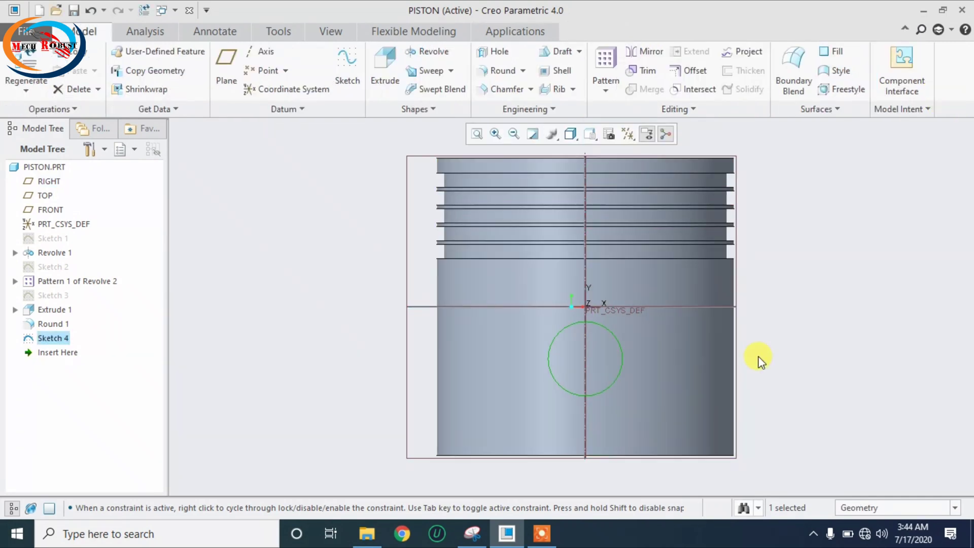
- Extrude the circle as a cut symmetric about its sketch plane, about 268 mm in total depth, for a pin hole through the piston
{"action": "left_click", "coordinate": [395, 68]}
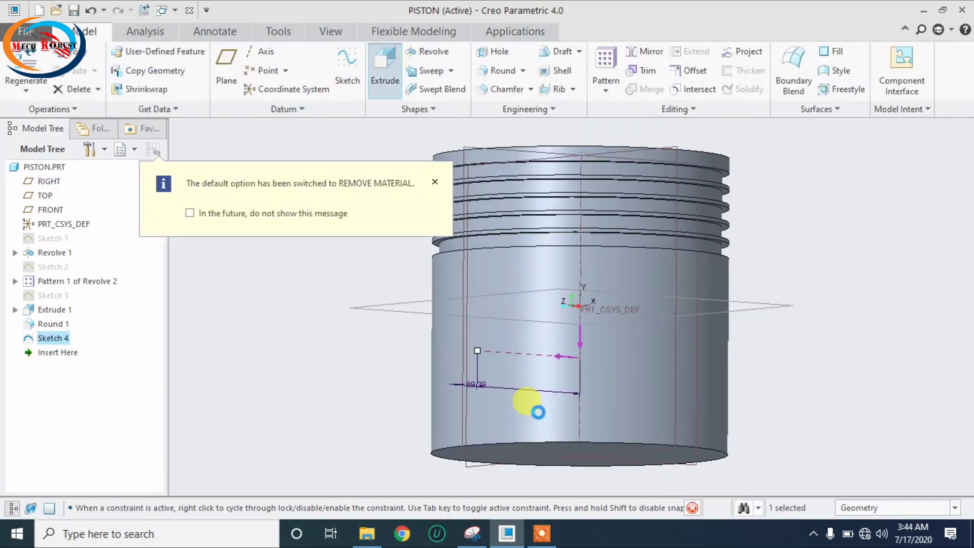
{"action": "left_click_drag", "start_coordinate": [476, 350], "coordinate": [413, 347]}
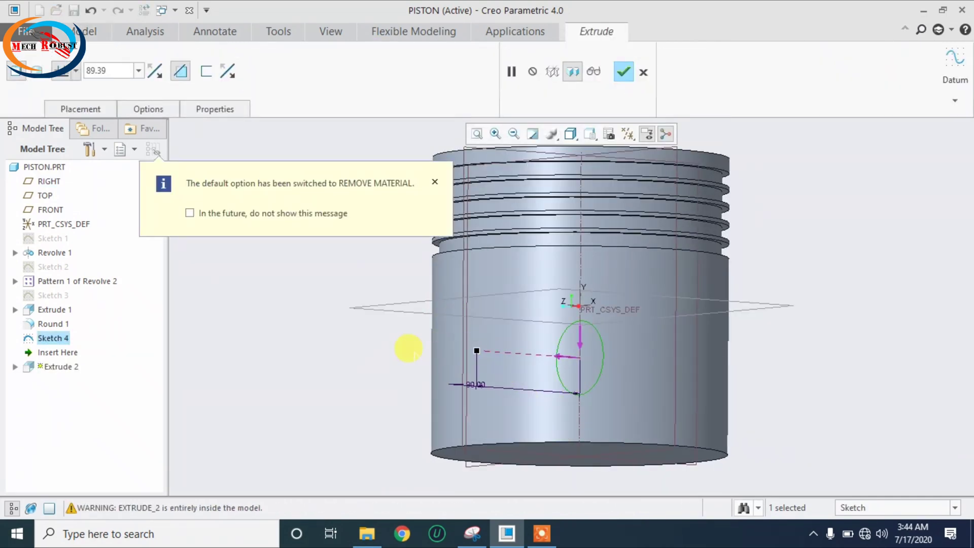
{"action": "left_click", "coordinate": [64, 76]}
{"action": "left_click", "coordinate": [60, 112]}
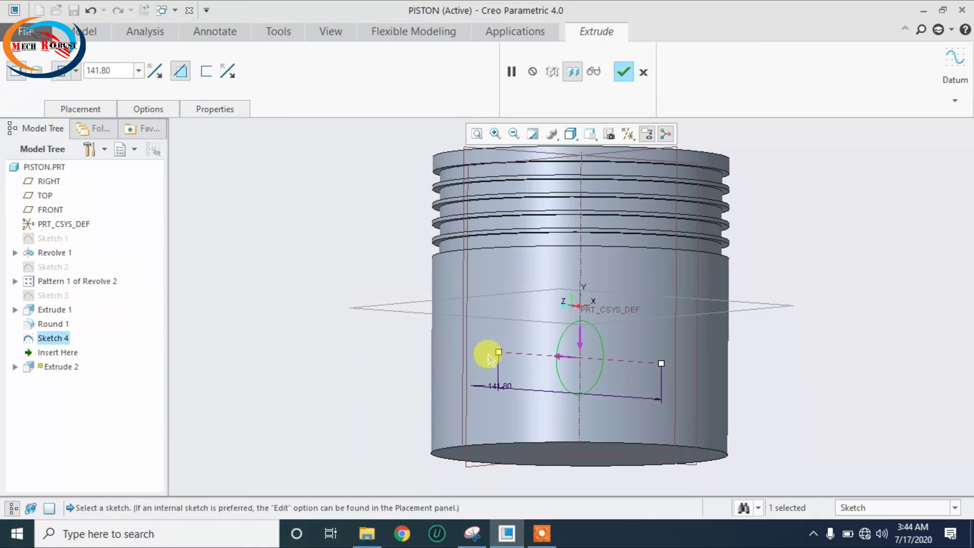
{"action": "left_click_drag", "start_coordinate": [497, 354], "coordinate": [426, 347]}
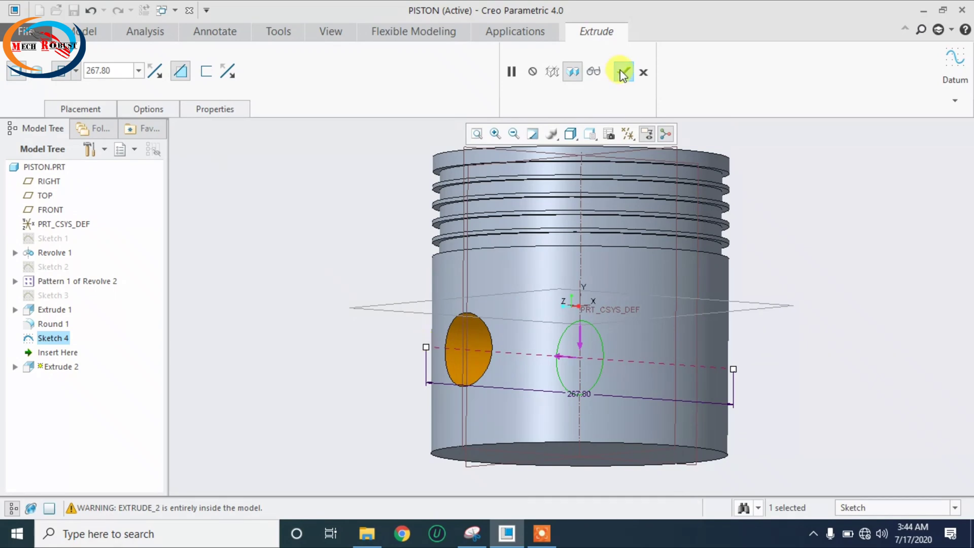
{"action": "left_click", "coordinate": [623, 74]}
{"action": "middle_click_drag", "start_coordinate": [833, 272], "coordinate": [857, 335]}
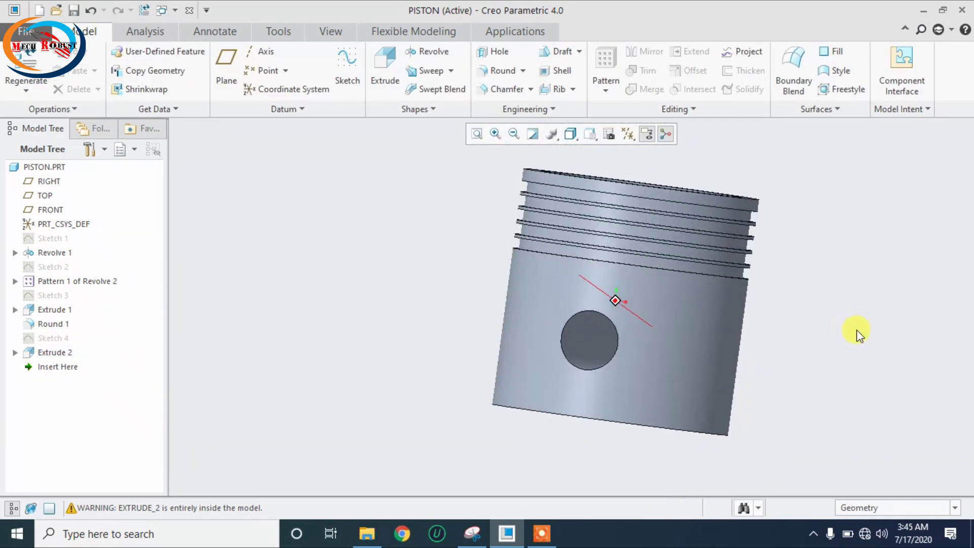
- Create a datum plane offset 100 mm from the FRONT plane
{"action": "key", "text": "ctrl+d"}
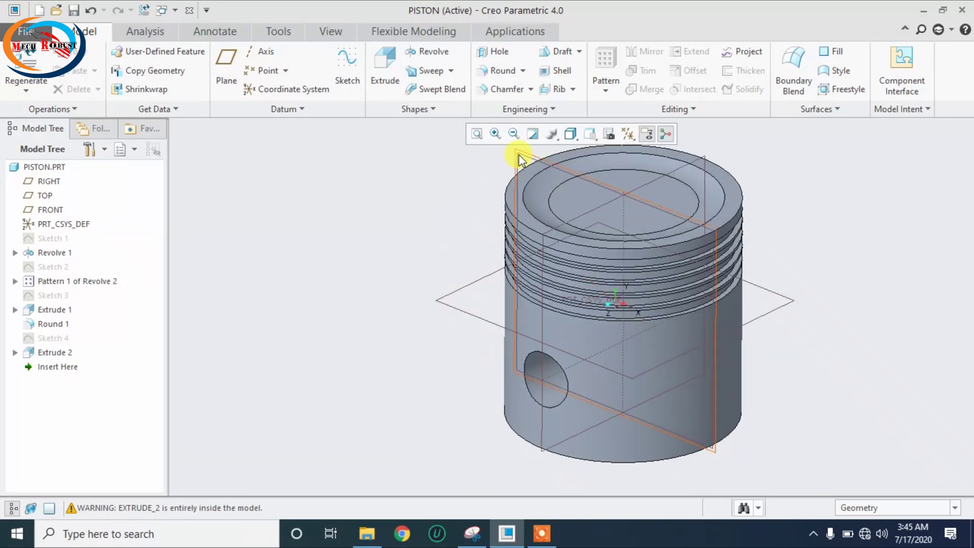
{"action": "left_click", "coordinate": [519, 154]}
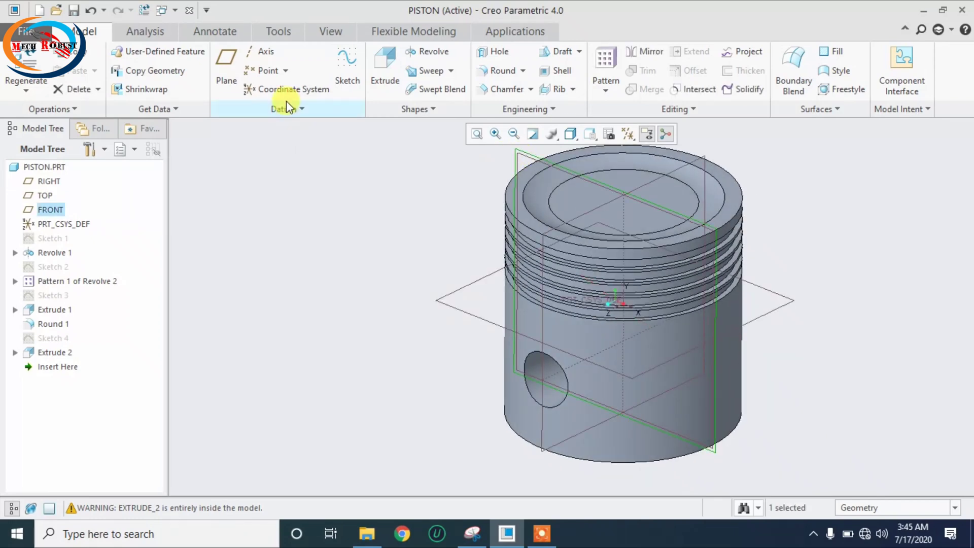
{"action": "left_click", "coordinate": [231, 69]}
{"action": "middle_click_drag", "start_coordinate": [794, 398], "coordinate": [750, 385]}
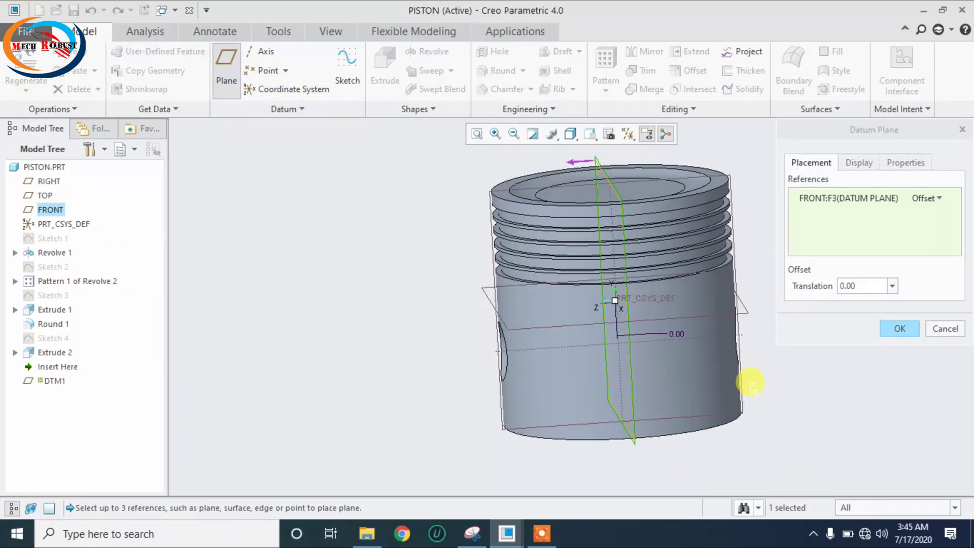
{"action": "left_click", "coordinate": [857, 285]}
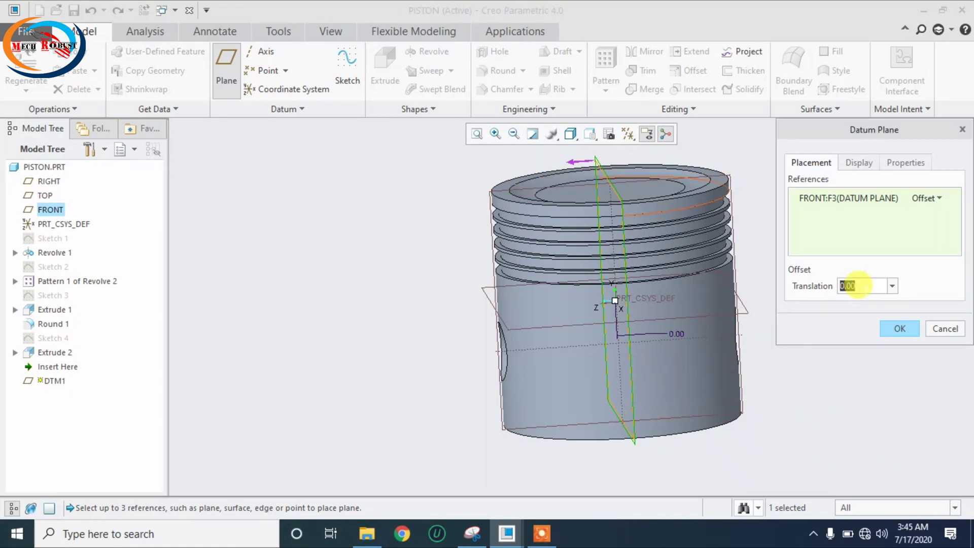
{"action": "type", "text": "50"}
{"action": "key", "text": "Return"}
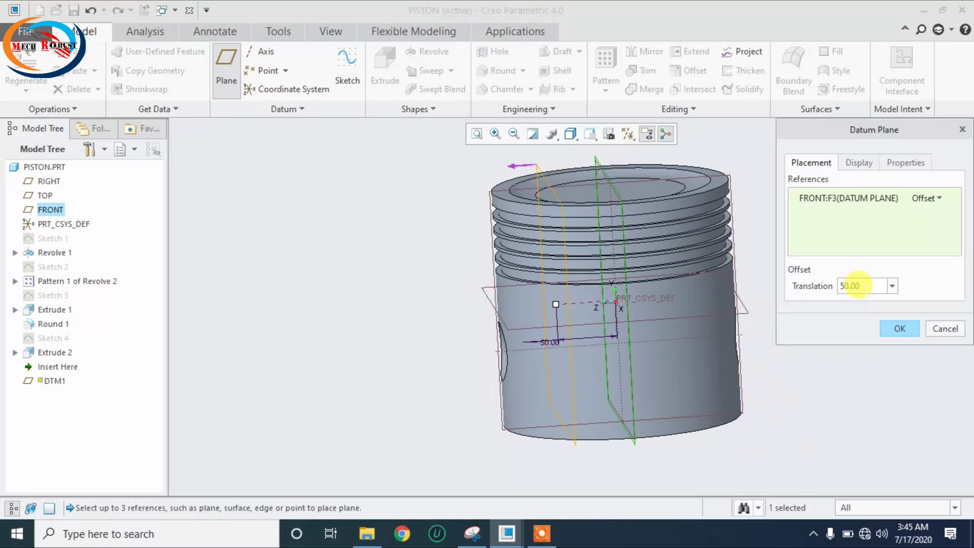
{"action": "type", "text": "100"}
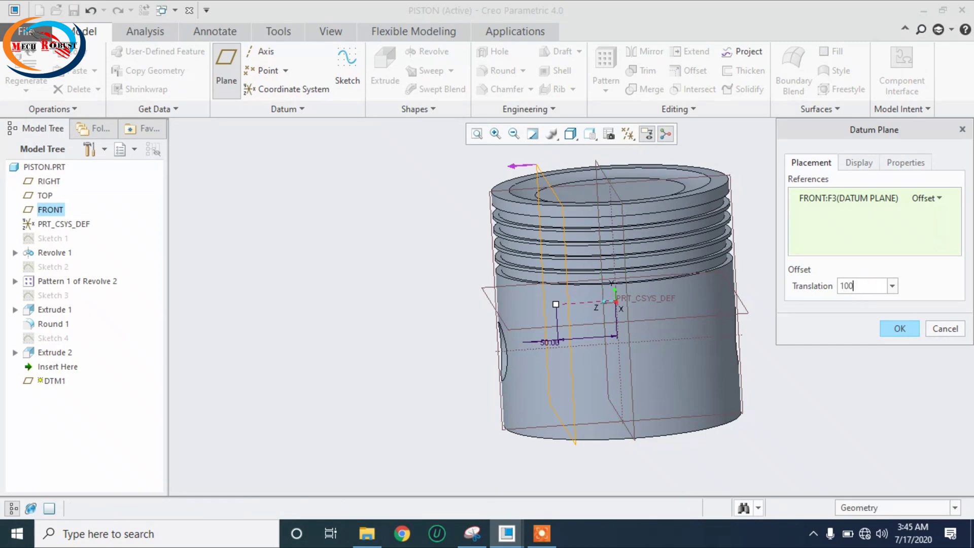
{"action": "left_click", "coordinate": [897, 327]}
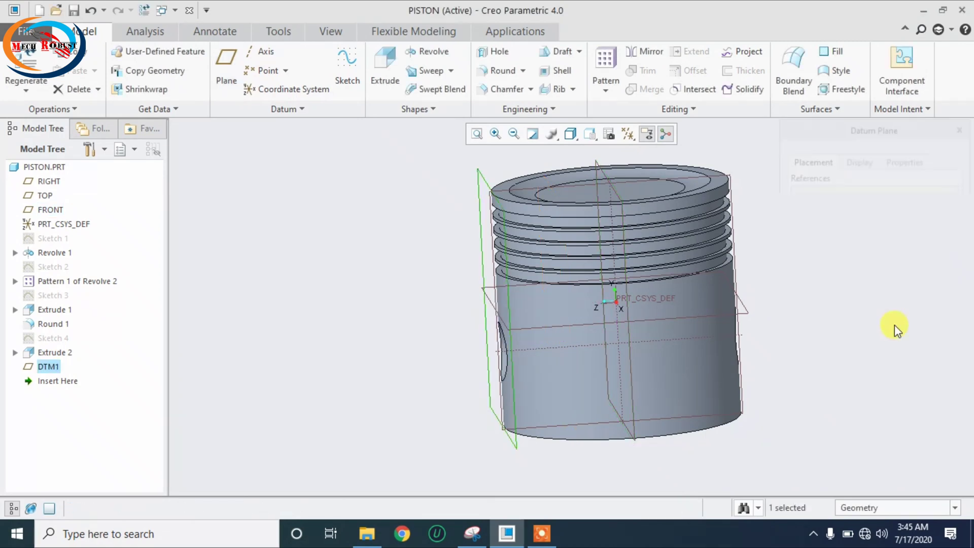
- Start a sketch on the 100 mm offset datum plane, adding the pin hole's edges and the piston's axis as sketch references
{"action": "left_click", "coordinate": [347, 65]}
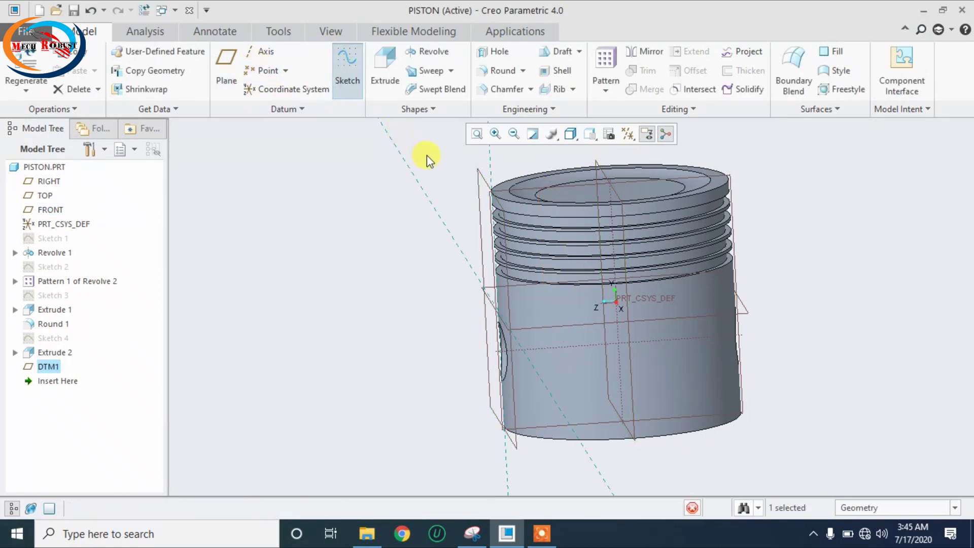
{"action": "left_click", "coordinate": [608, 135]}
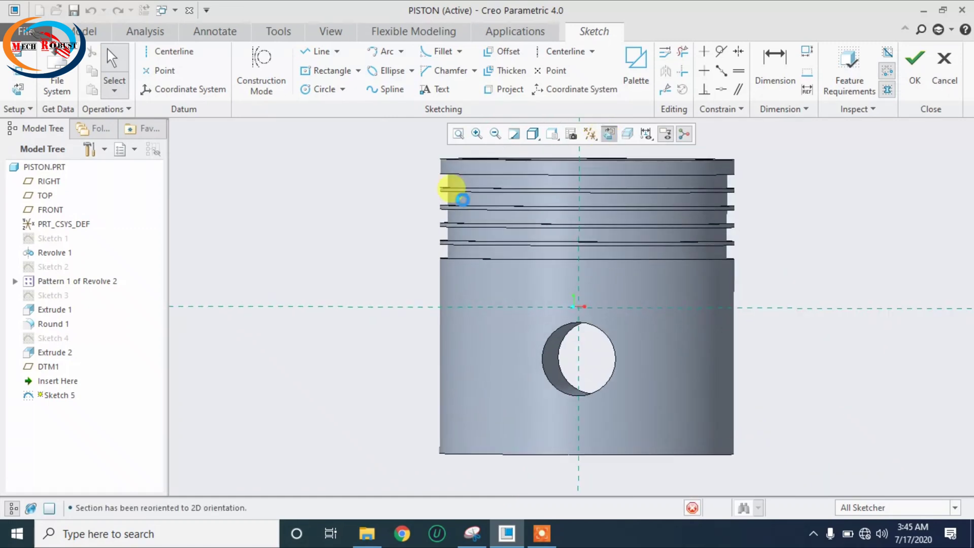
{"action": "left_click", "coordinate": [310, 72]}
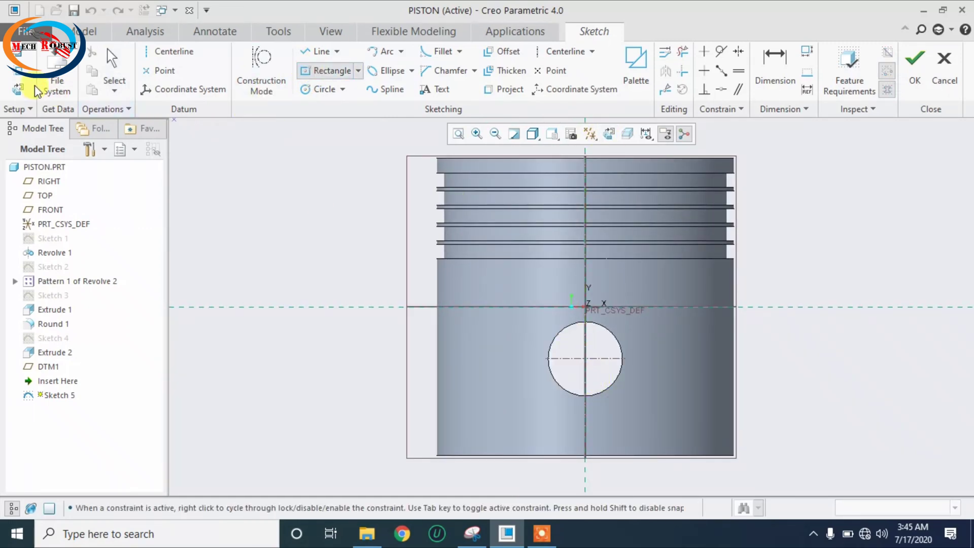
{"action": "left_click", "coordinate": [24, 72]}
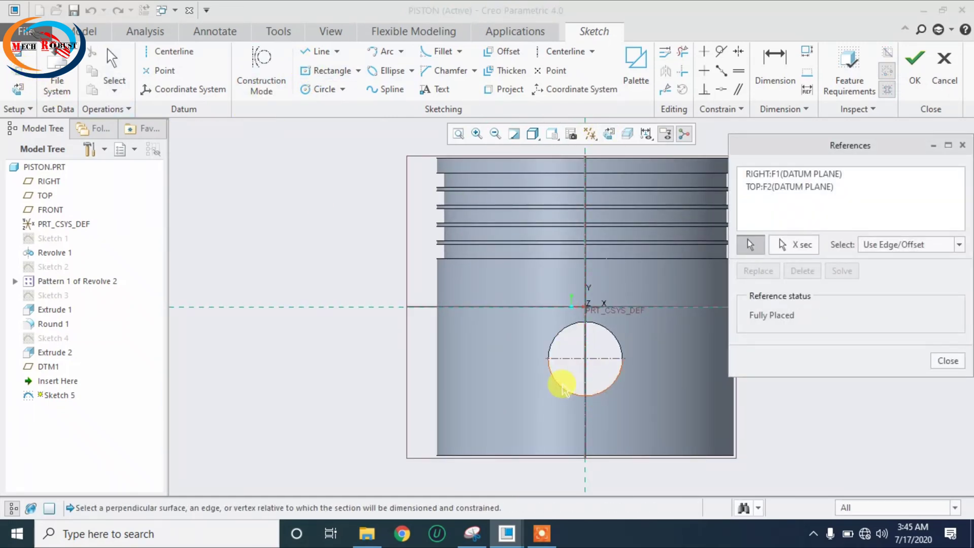
{"action": "left_click", "coordinate": [563, 388]}
{"action": "left_click", "coordinate": [579, 360]}
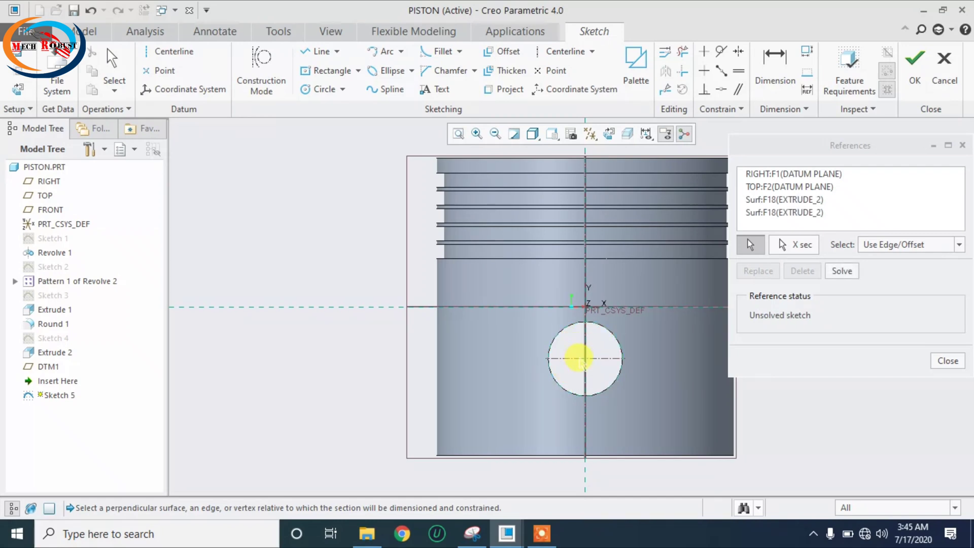
{"action": "left_click", "coordinate": [582, 363]}
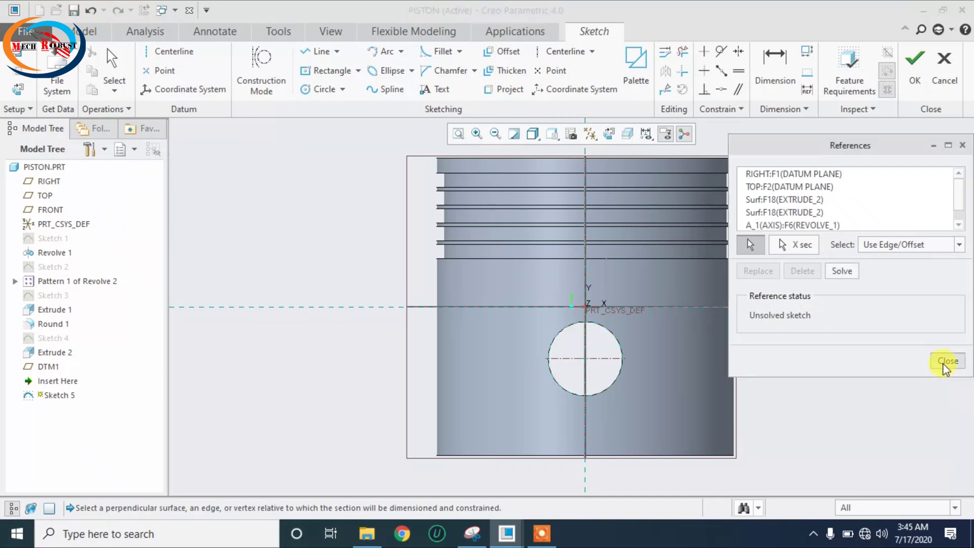
{"action": "left_click", "coordinate": [946, 361]}
- Sketch a center rectangle about 104.5 mm wide and 57.5 mm high, centered on the pin hole
{"action": "left_click", "coordinate": [318, 73]}
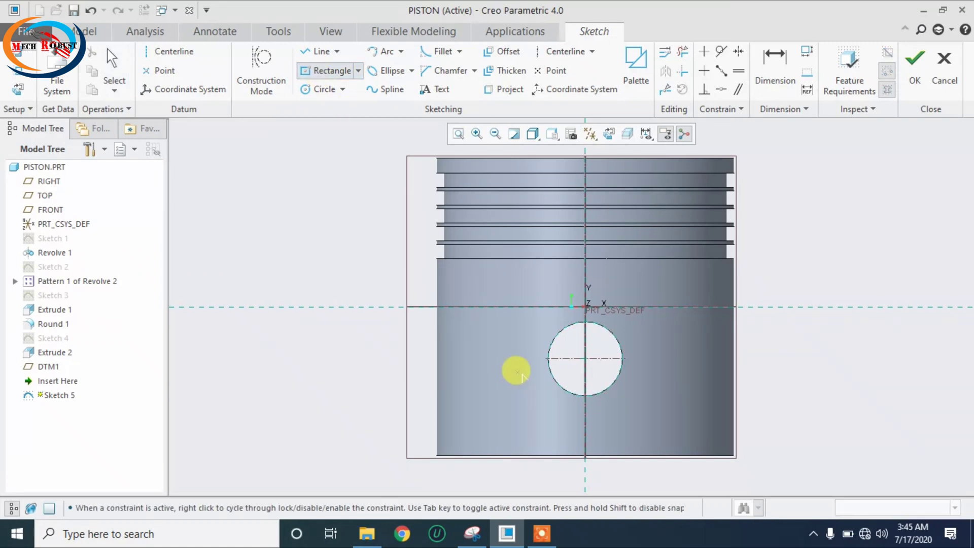
{"action": "left_click", "coordinate": [584, 359]}
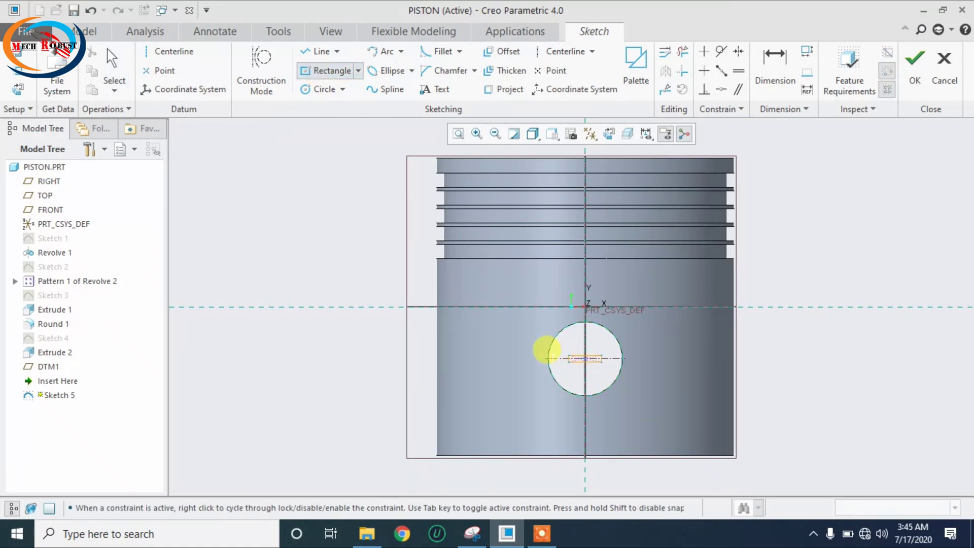
{"action": "left_click", "coordinate": [507, 317]}
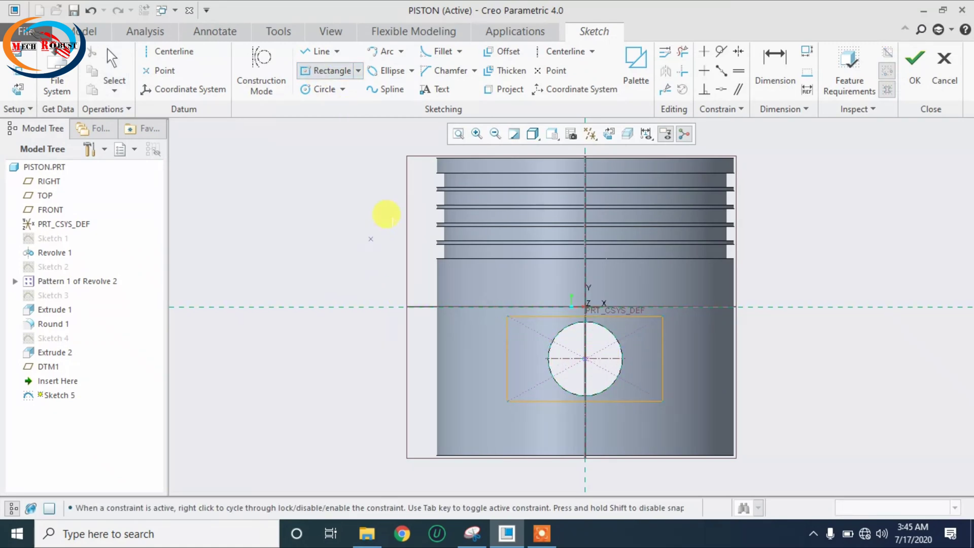
{"action": "middle_click", "coordinate": [264, 180]}
- Fillet all four corners of the rectangle around the pin hole
{"action": "left_click", "coordinate": [437, 52]}
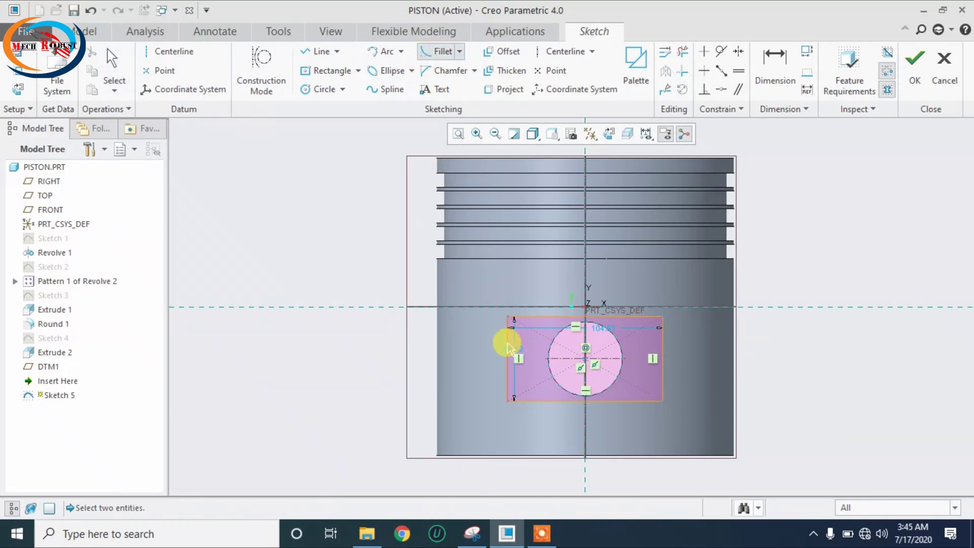
{"action": "left_click", "coordinate": [508, 347]}
{"action": "left_click", "coordinate": [554, 317]}
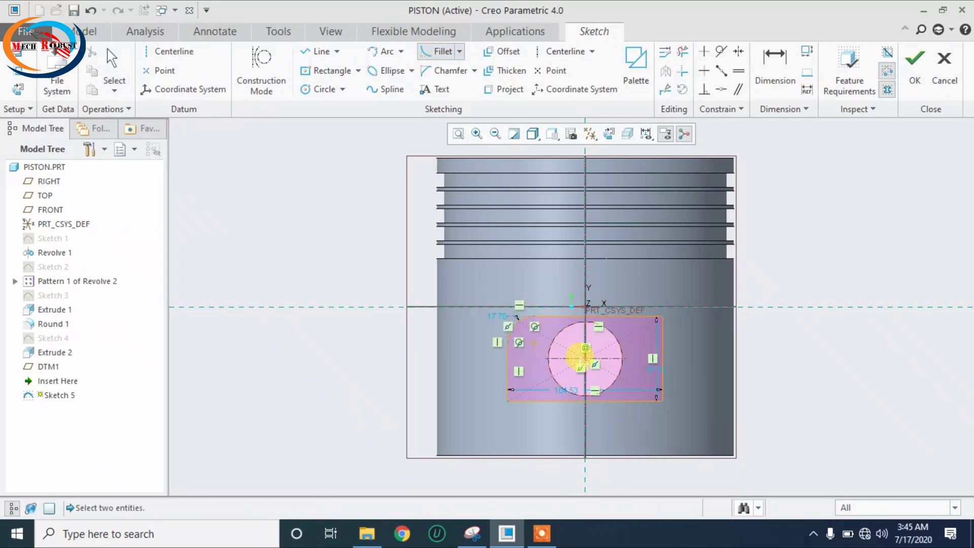
{"action": "left_click", "coordinate": [631, 317]}
{"action": "left_click", "coordinate": [660, 356]}
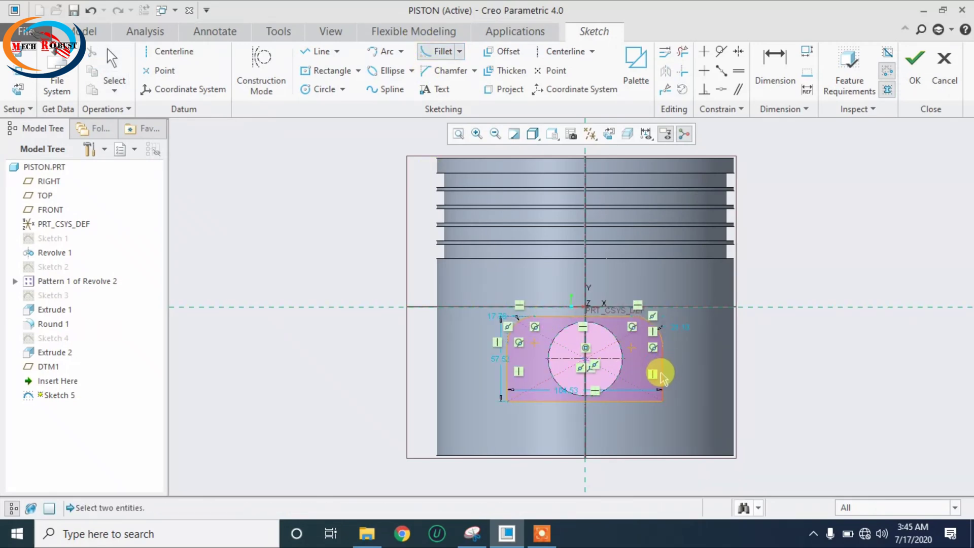
{"action": "left_click", "coordinate": [661, 375]}
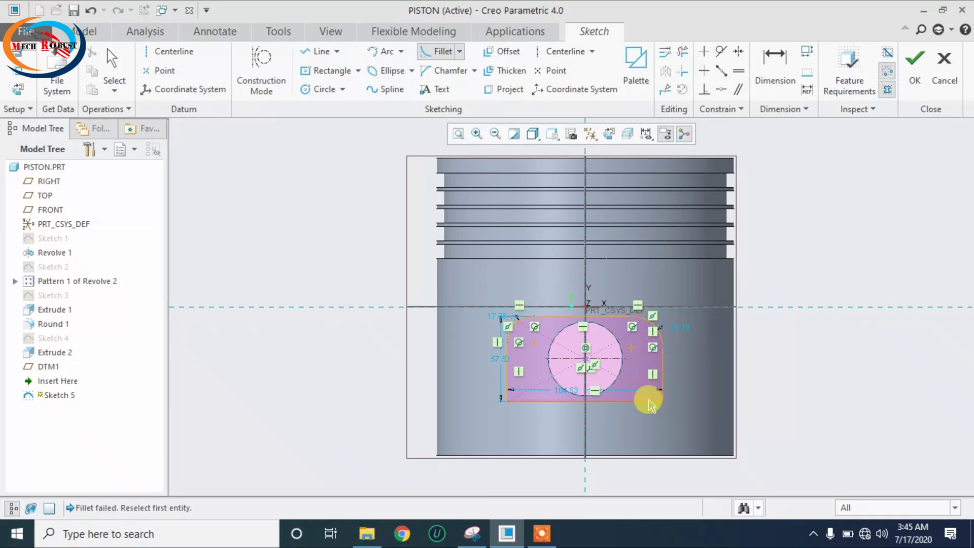
{"action": "left_click", "coordinate": [644, 402]}
{"action": "left_click", "coordinate": [663, 381]}
{"action": "left_click", "coordinate": [652, 401]}
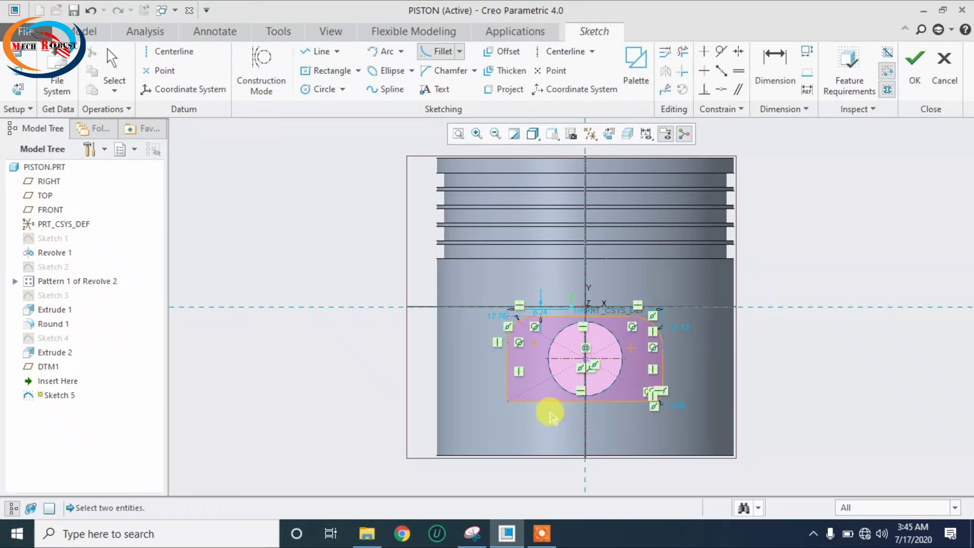
{"action": "left_click", "coordinate": [508, 380]}
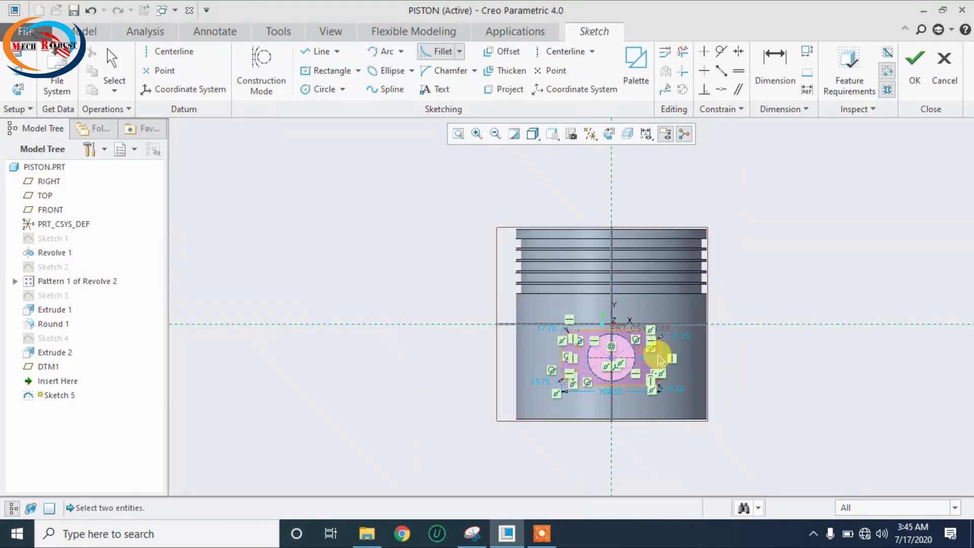
{"action": "scroll", "coordinate": [658, 359], "scroll_direction": "up", "scroll_amount": 2}
{"action": "middle_click", "coordinate": [715, 344]}
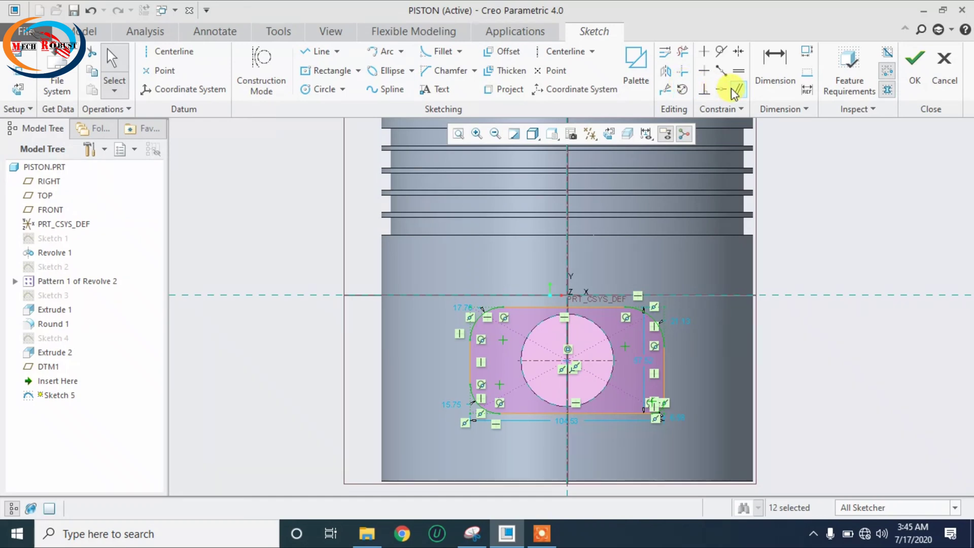
- Constrain the four corner fillets to equal radii and set their radius to 15 mm
{"action": "left_click", "coordinate": [738, 74]}
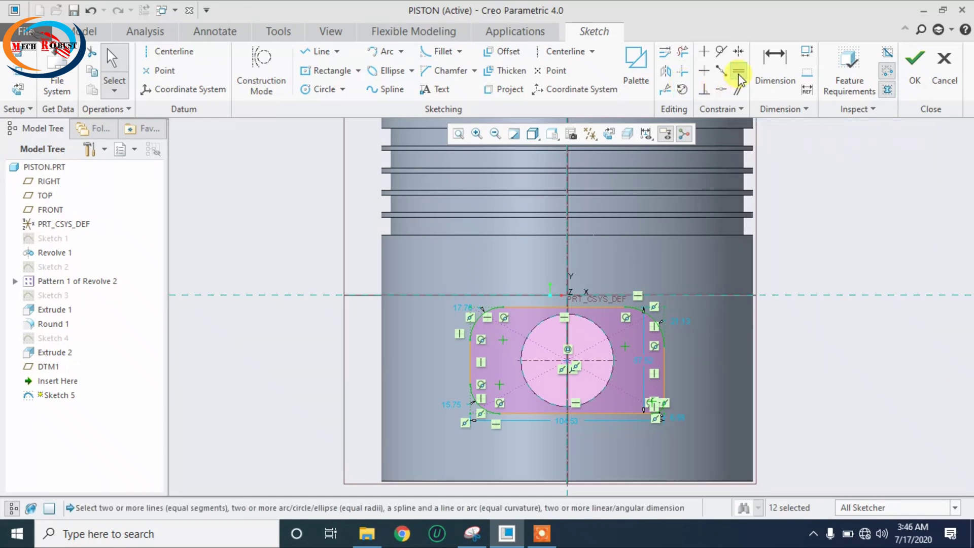
{"action": "left_click", "coordinate": [644, 308]}
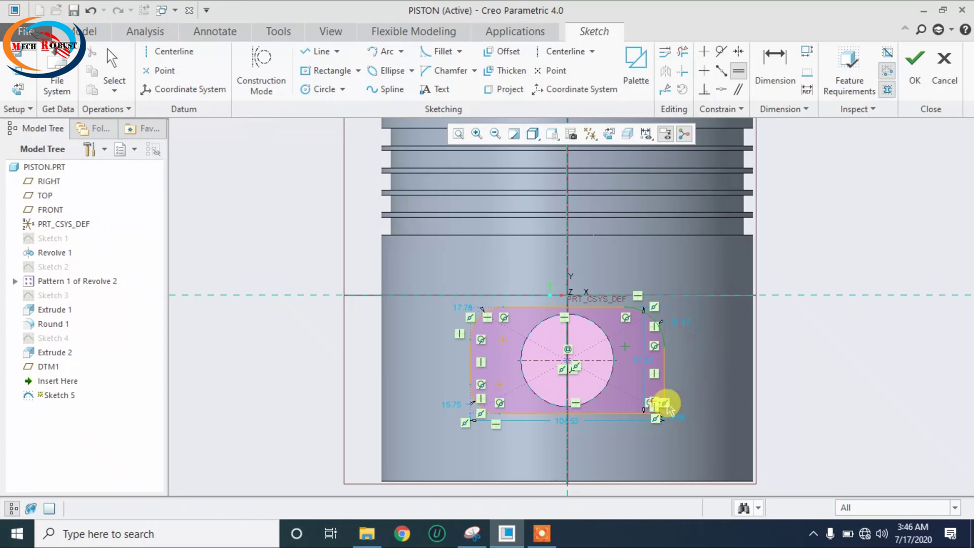
{"action": "left_click", "coordinate": [662, 409]}
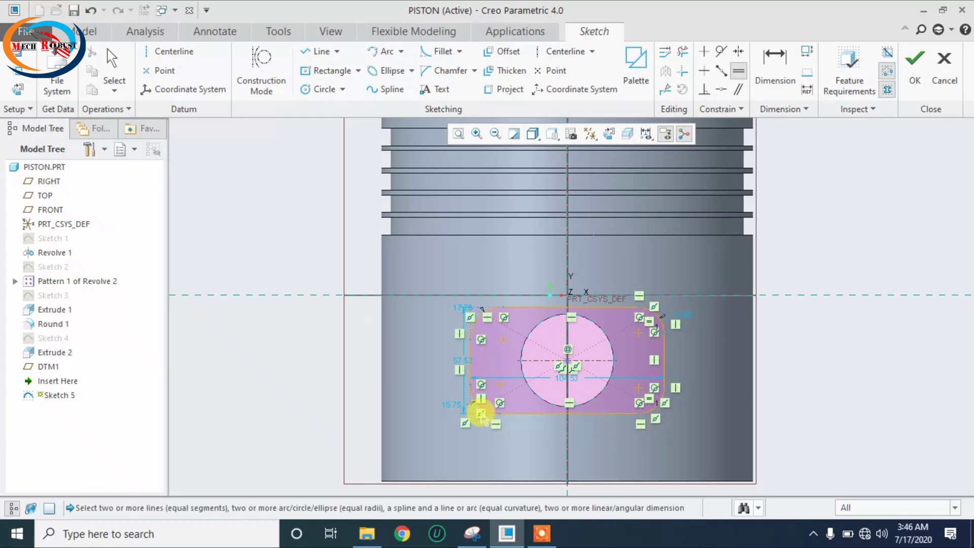
{"action": "left_click", "coordinate": [472, 320]}
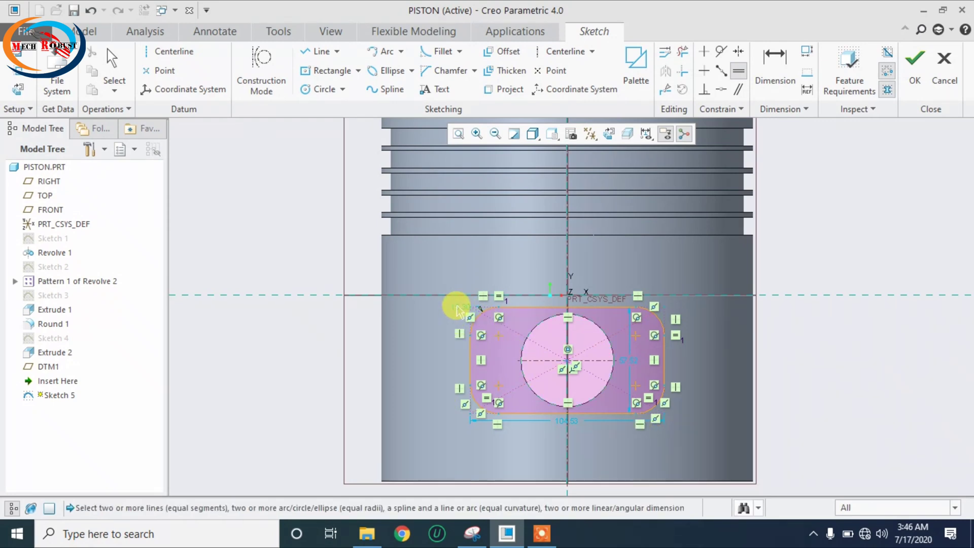
{"action": "middle_click", "coordinate": [458, 310]}
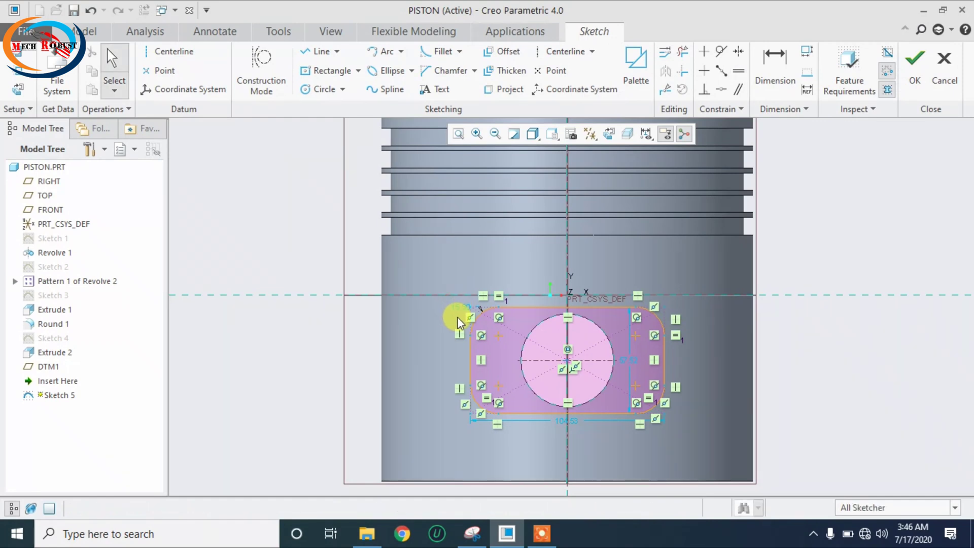
{"action": "double_click", "coordinate": [457, 306]}
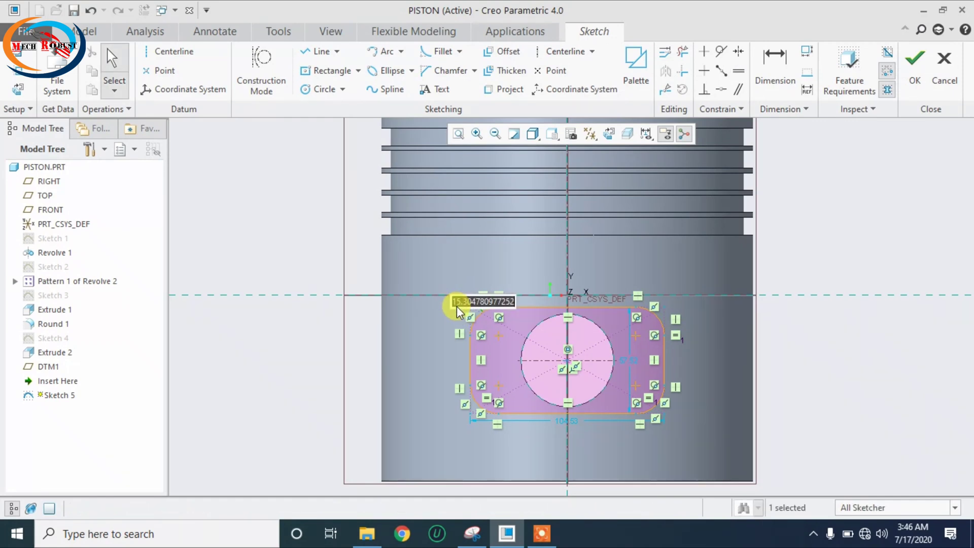
{"action": "type", "text": "15"}
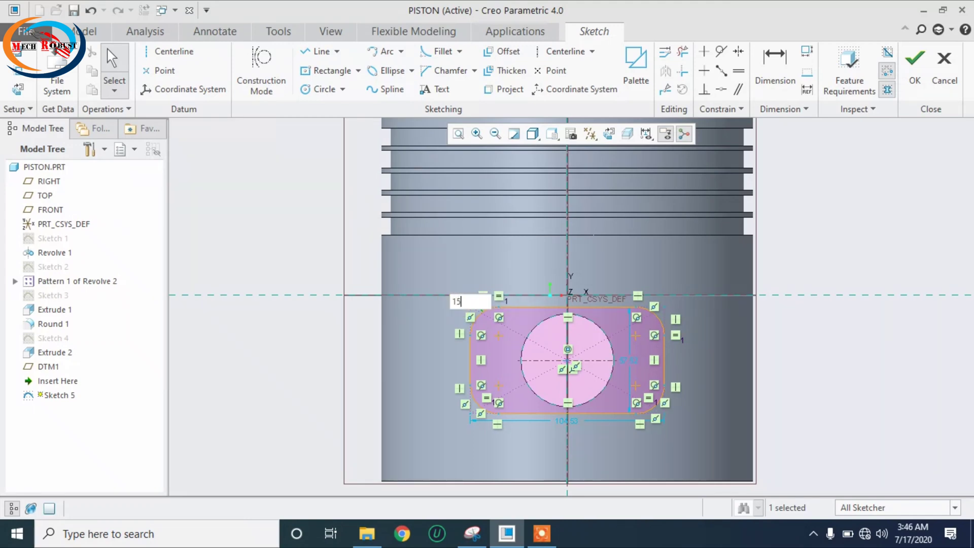
{"action": "key", "text": "Return"}
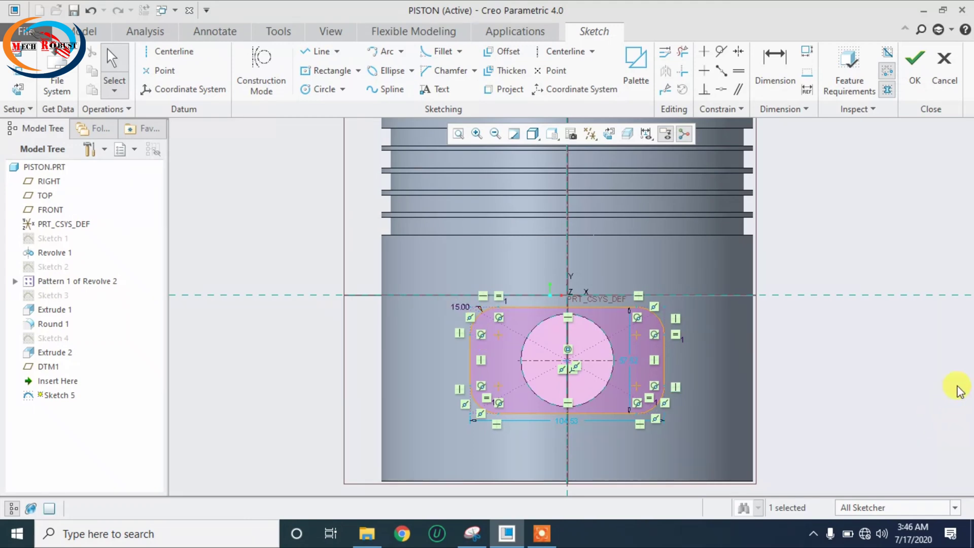
- Set the rounded rectangle's height to 60 mm and width to 100 mm, and finish the sketch
{"action": "double_click", "coordinate": [635, 358]}
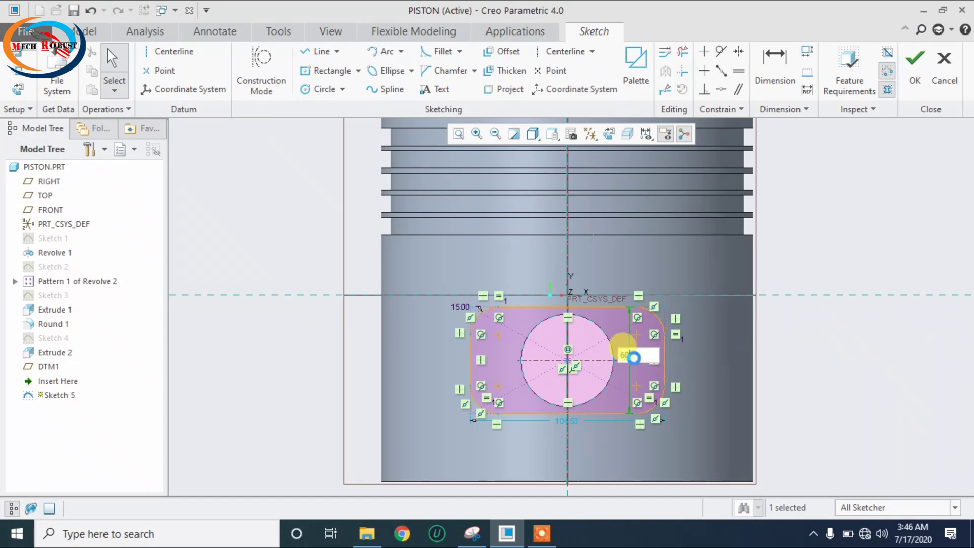
{"action": "key", "text": "Return"}
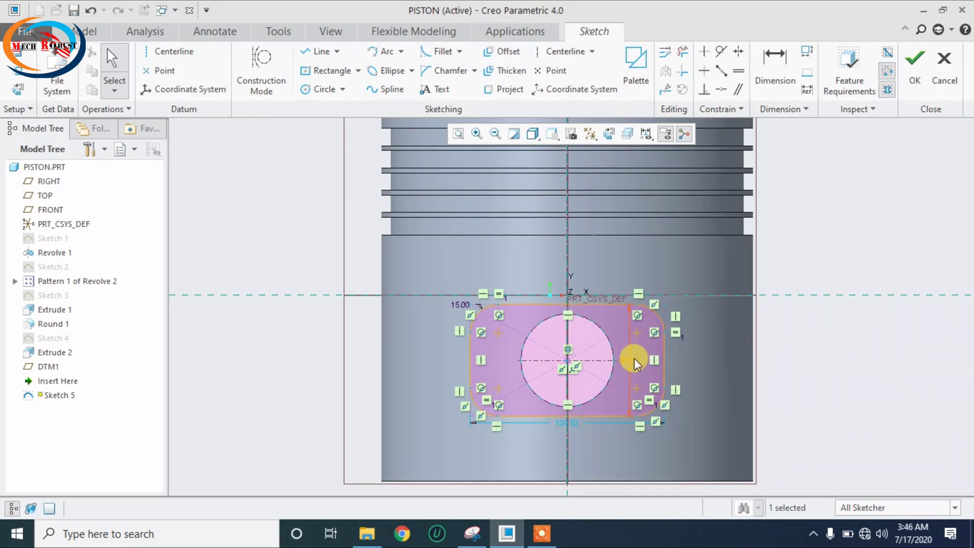
{"action": "double_click", "coordinate": [570, 420]}
{"action": "type", "text": "100"}
{"action": "key", "text": "Return"}
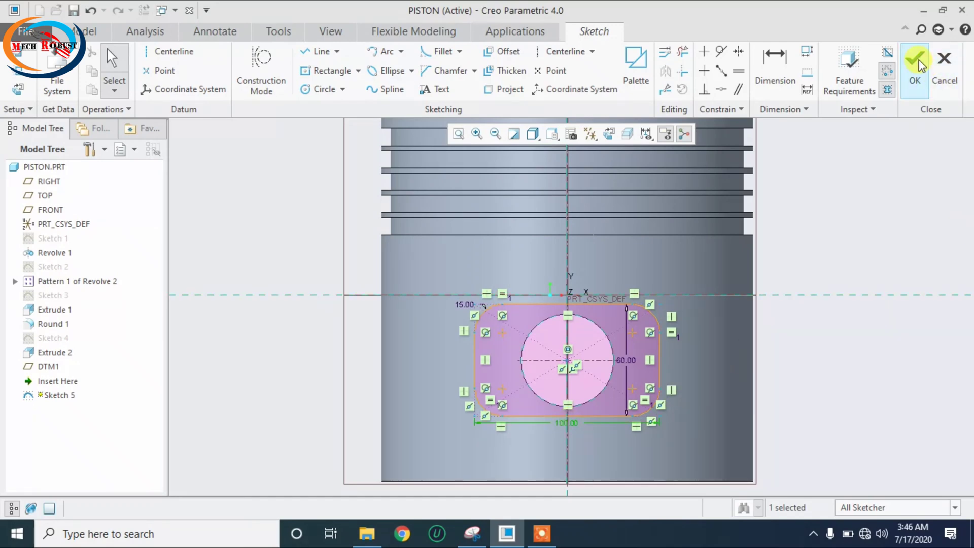
{"action": "left_click", "coordinate": [916, 62]}
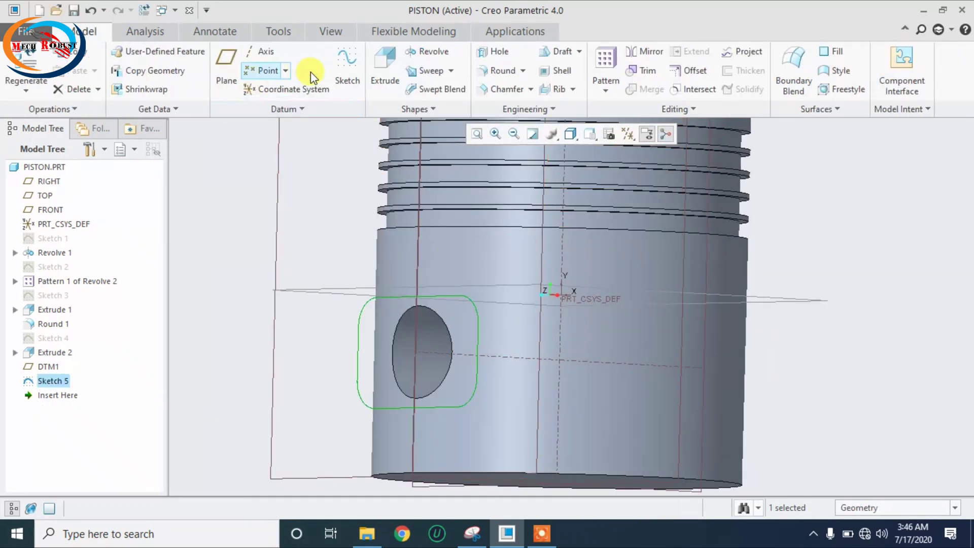
- Extrude the rounded rectangle as a 16.90 mm deep cut into the piston, forming a pocket around the pin hole
{"action": "left_click", "coordinate": [380, 64]}
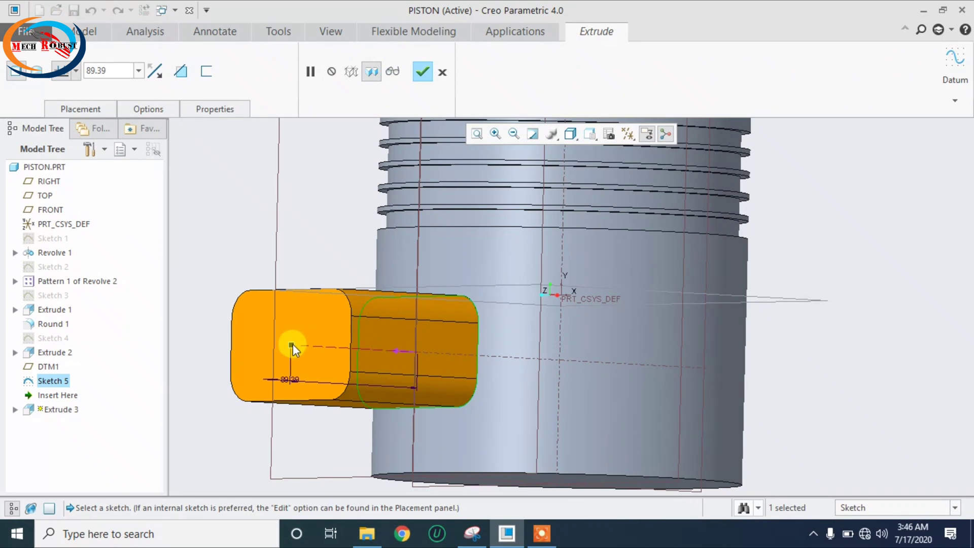
{"action": "left_click_drag", "start_coordinate": [292, 345], "coordinate": [456, 354]}
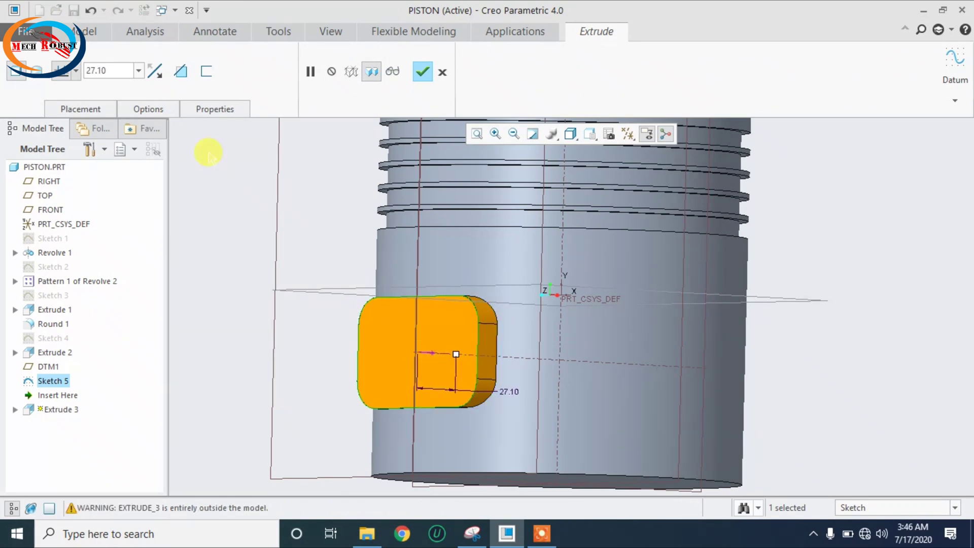
{"action": "left_click", "coordinate": [179, 71]}
{"action": "mouse_move", "coordinate": [322, 394]}
{"action": "middle_mouse_down"}
{"action": "mouse_move", "coordinate": [348, 374]}
{"action": "mouse_move", "coordinate": [311, 398]}
{"action": "middle_mouse_up"}
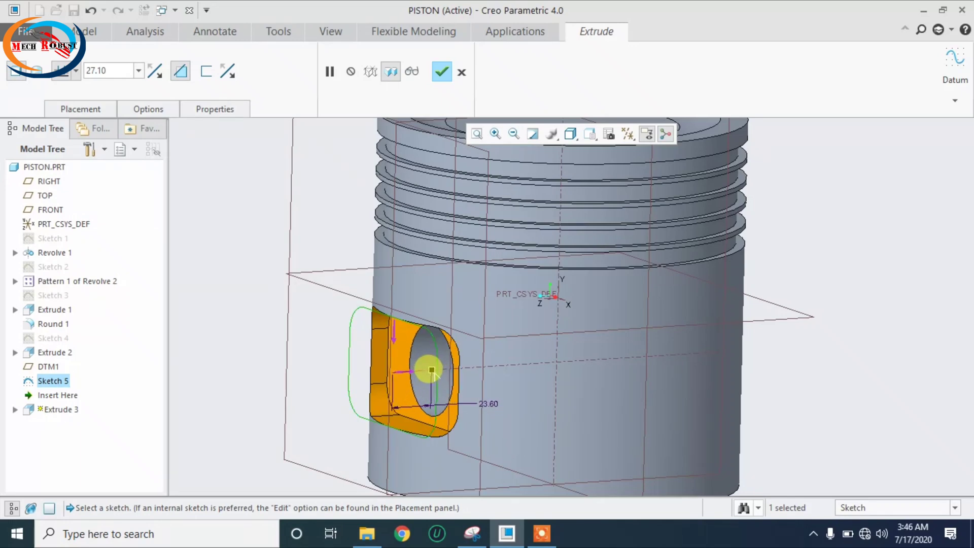
{"action": "left_click_drag", "start_coordinate": [432, 370], "coordinate": [329, 365]}
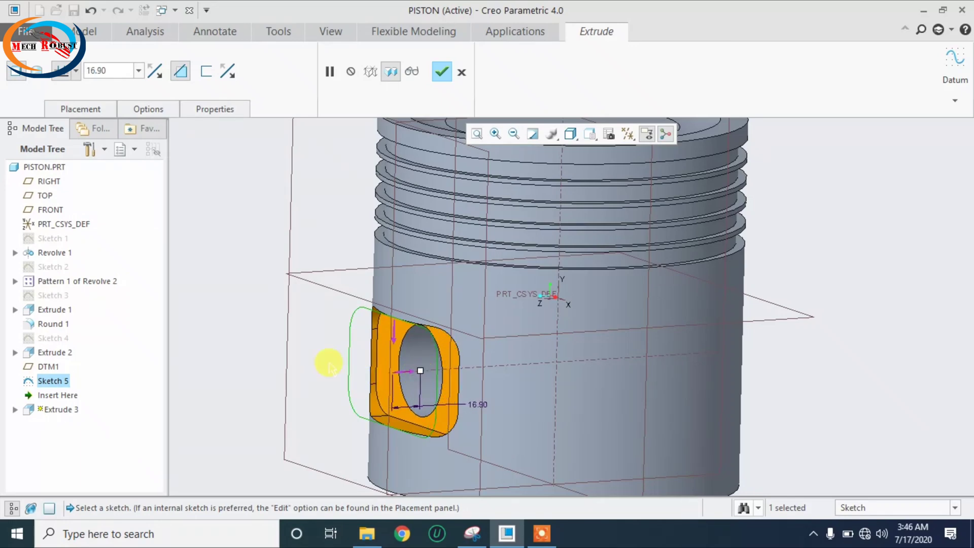
{"action": "middle_click_drag", "start_coordinate": [328, 363], "coordinate": [339, 344]}
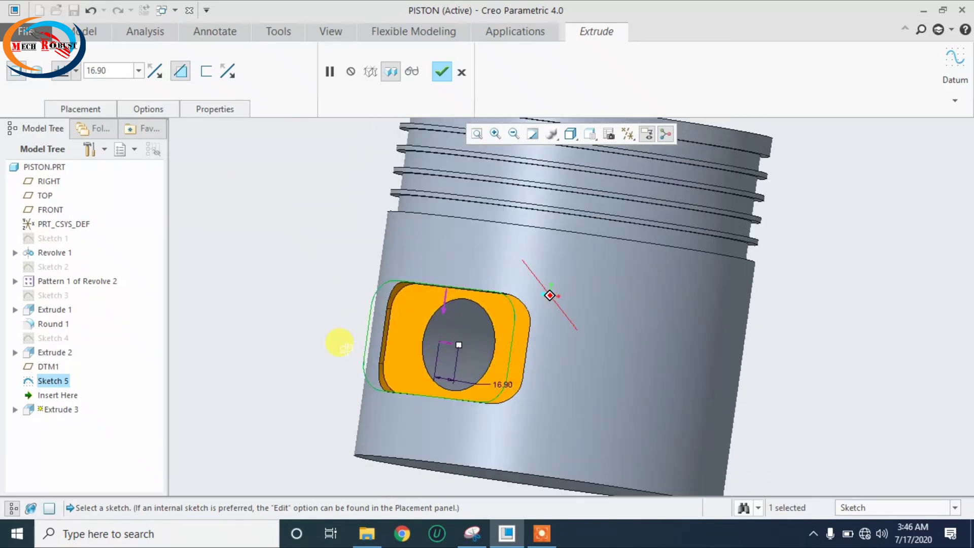
{"action": "left_click", "coordinate": [439, 74]}
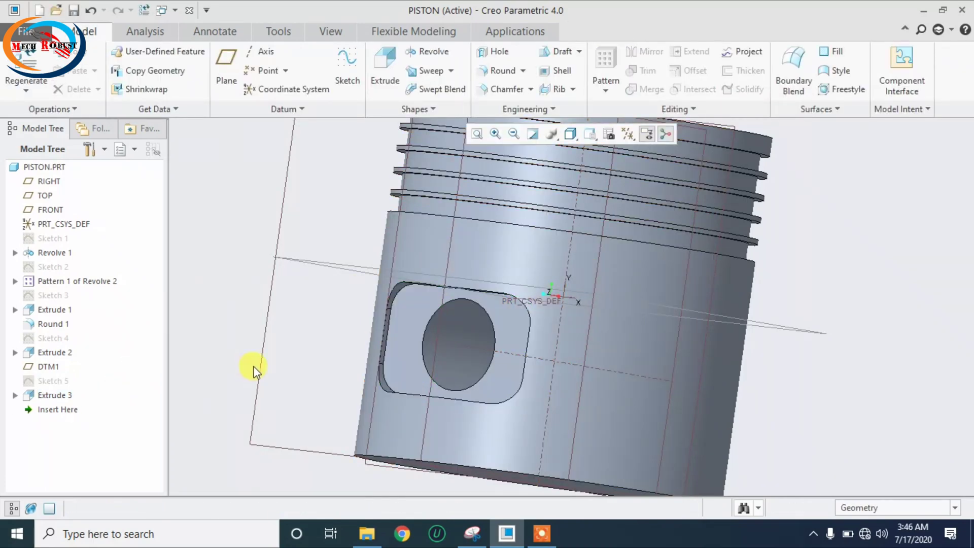
- Mirror the pocket cut about the FRONT plane to the opposite side of the piston
{"action": "left_click", "coordinate": [56, 395]}
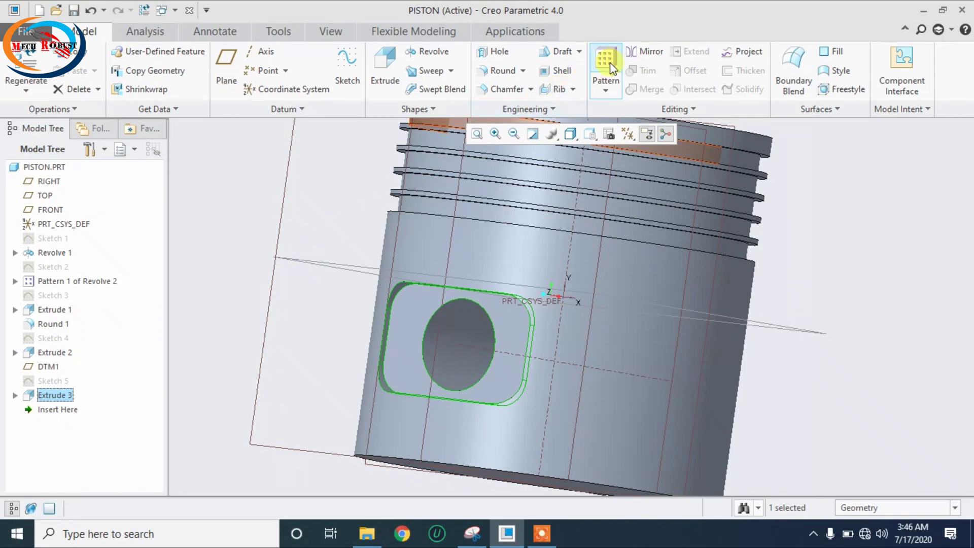
{"action": "left_click", "coordinate": [642, 53]}
{"action": "scroll", "coordinate": [747, 262], "scroll_direction": "down", "scroll_amount": 4}
{"action": "middle_click_drag", "start_coordinate": [746, 266], "coordinate": [780, 345]}
{"action": "left_click", "coordinate": [615, 206]}
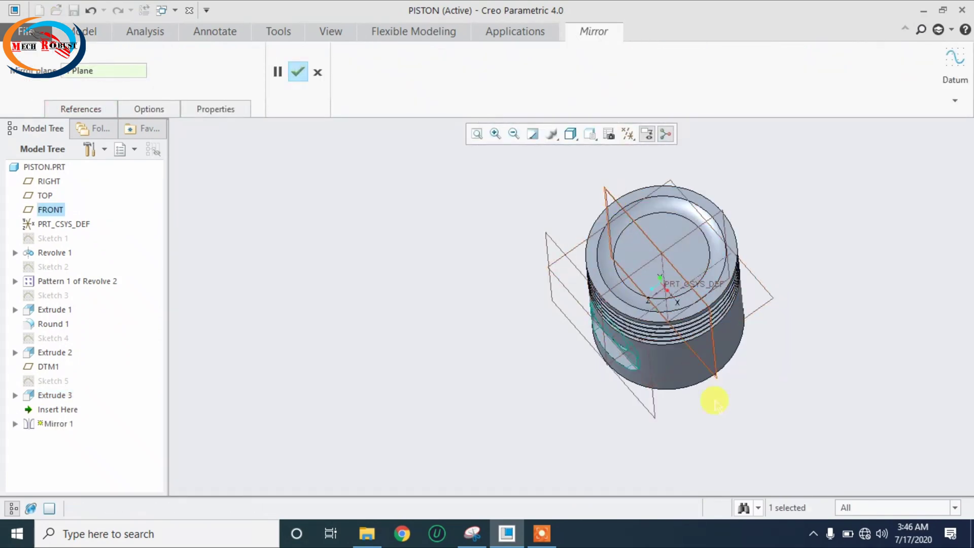
{"action": "middle_click_drag", "start_coordinate": [713, 397], "coordinate": [660, 370]}
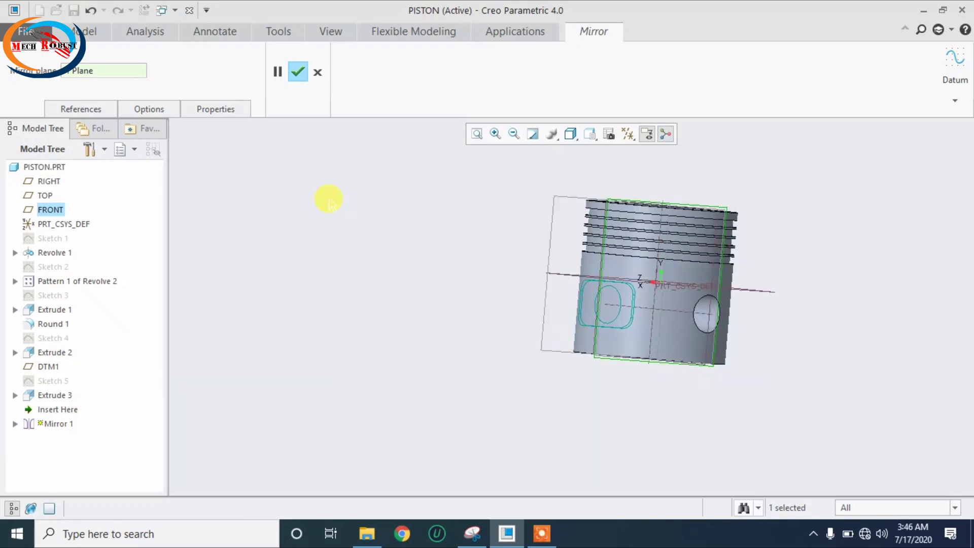
{"action": "left_click", "coordinate": [298, 72]}
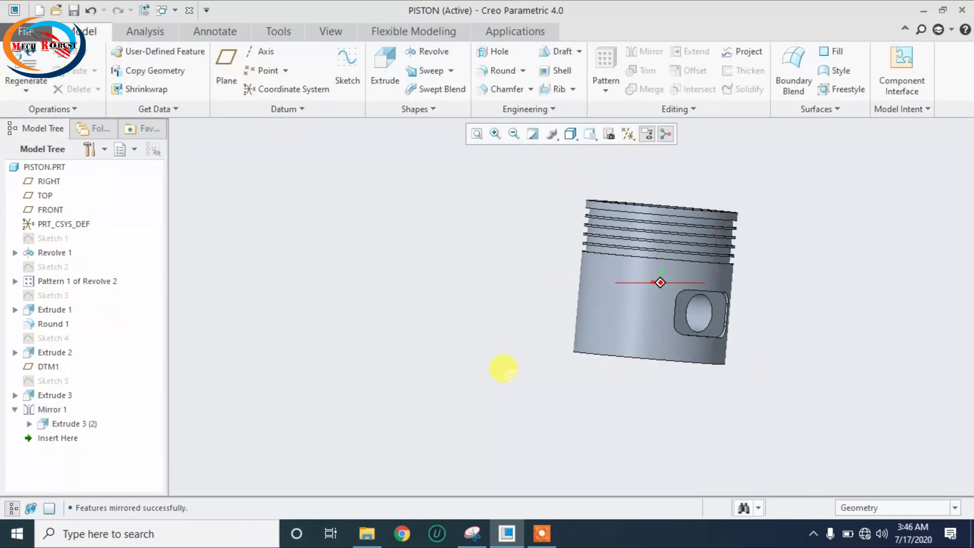
- Sketch a circle about 159 mm in diameter on the piston's bottom face, centred on the origin
{"action": "middle_click_drag", "start_coordinate": [505, 369], "coordinate": [748, 315]}
{"action": "key", "text": "ctrl+d"}
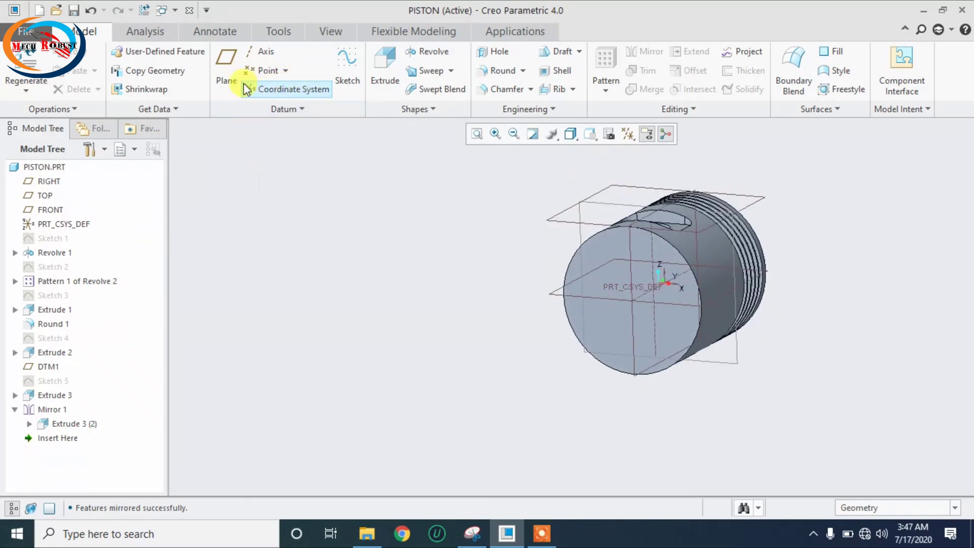
{"action": "left_click", "coordinate": [343, 66]}
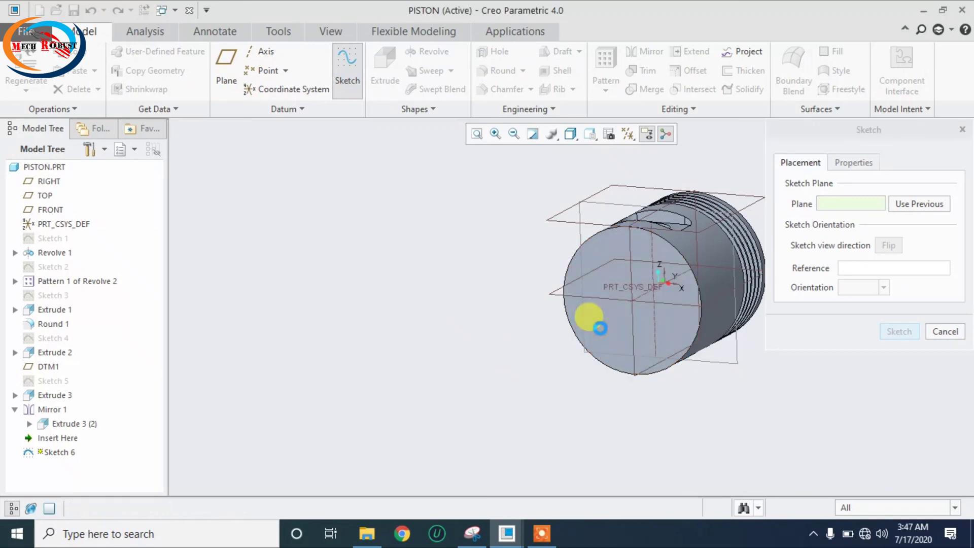
{"action": "left_click", "coordinate": [601, 327]}
{"action": "left_click", "coordinate": [900, 332]}
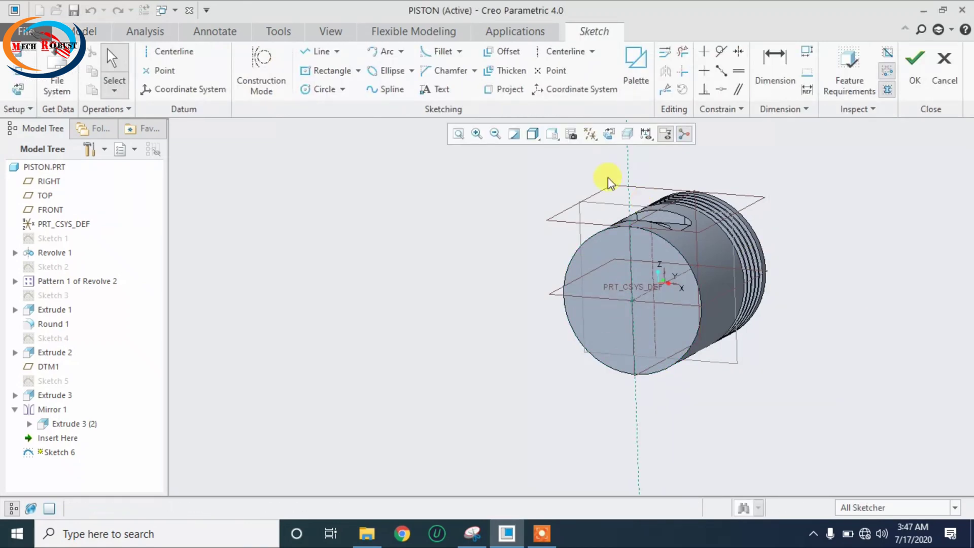
{"action": "left_click", "coordinate": [608, 135]}
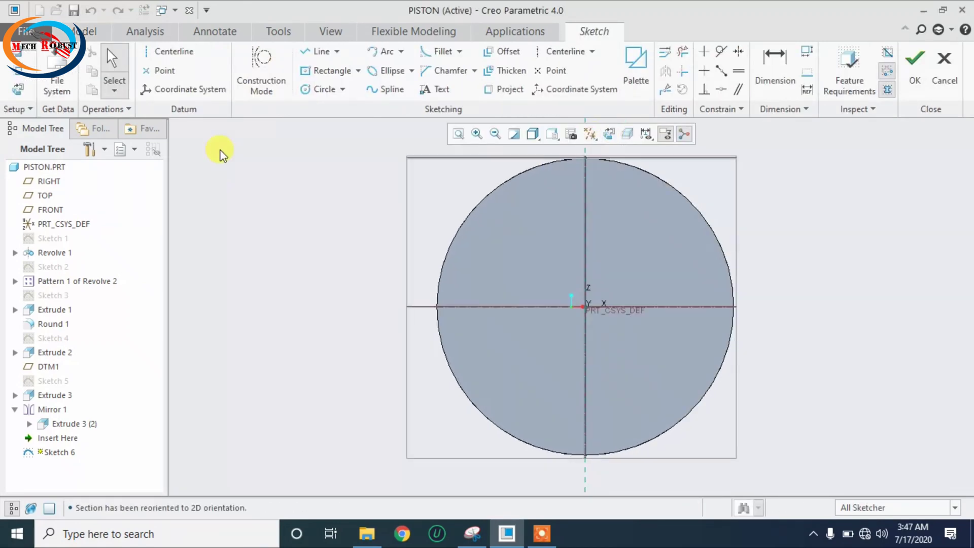
{"action": "left_click", "coordinate": [305, 90]}
{"action": "left_click", "coordinate": [584, 306]}
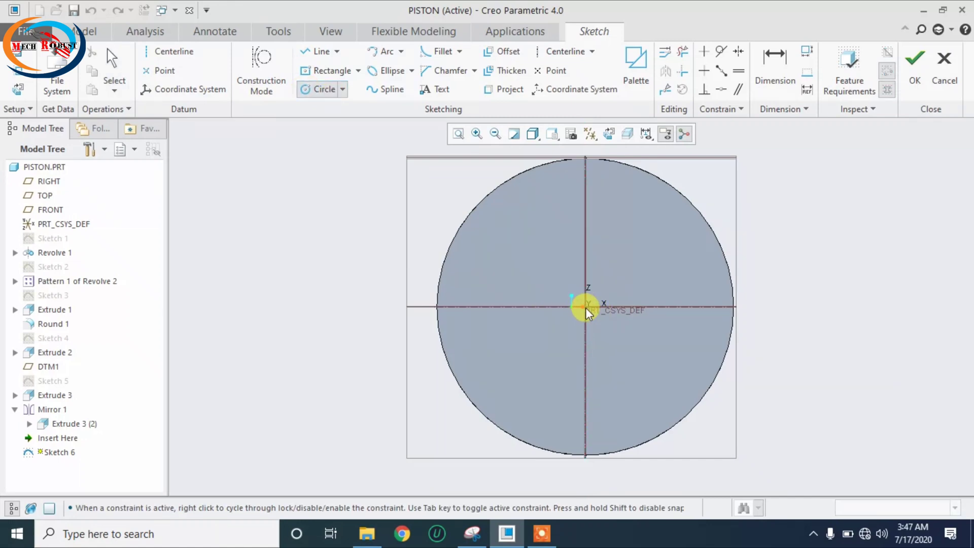
{"action": "left_click", "coordinate": [537, 203]}
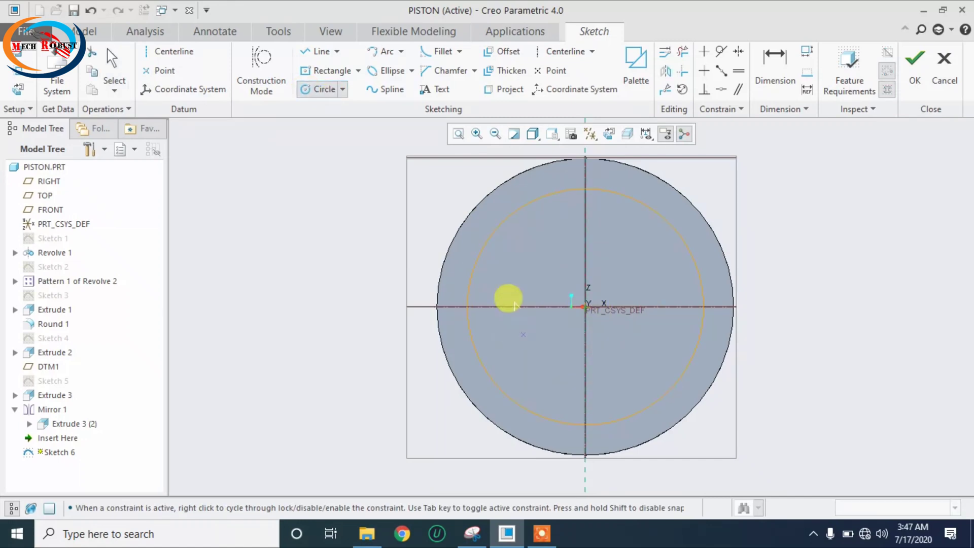
{"action": "middle_click", "coordinate": [271, 154]}
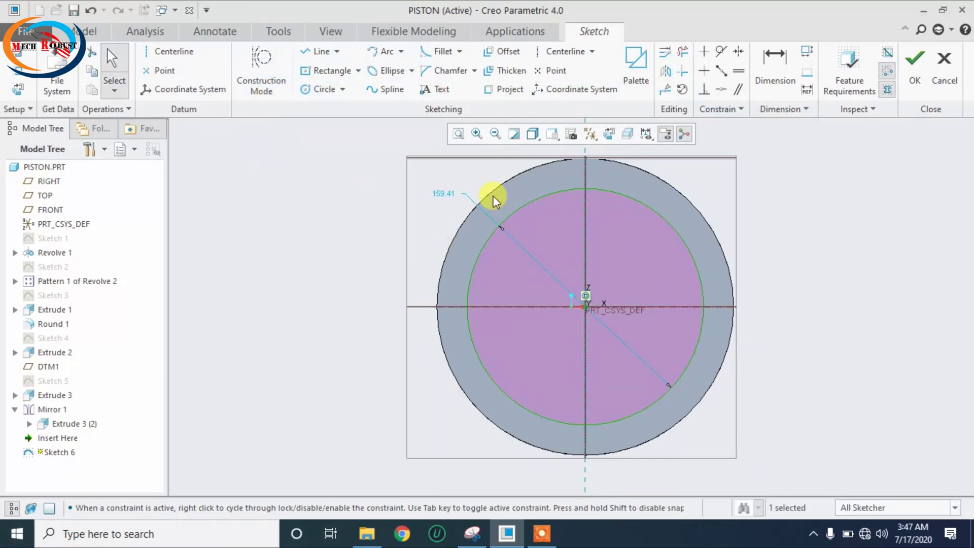
- Set the circle's diameter to 160 mm and finish the sketch
{"action": "double_click", "coordinate": [440, 191]}
{"action": "type", "text": "1"}
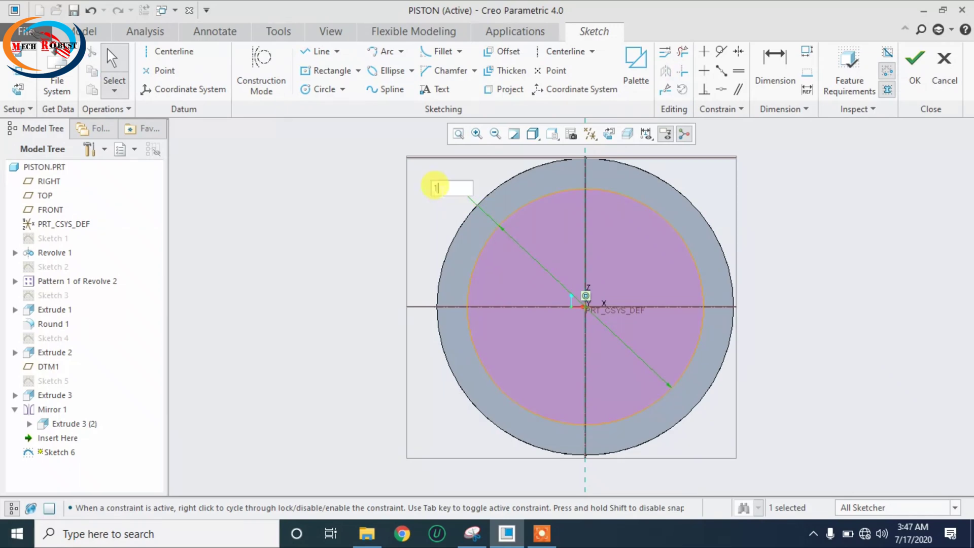
{"action": "type", "text": "60"}
{"action": "key", "text": "Return"}
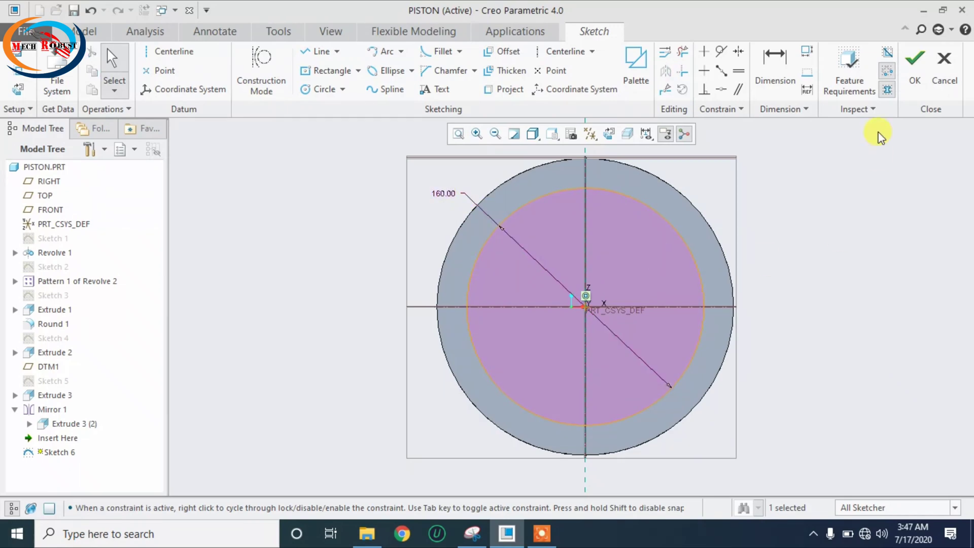
{"action": "left_click", "coordinate": [917, 69]}
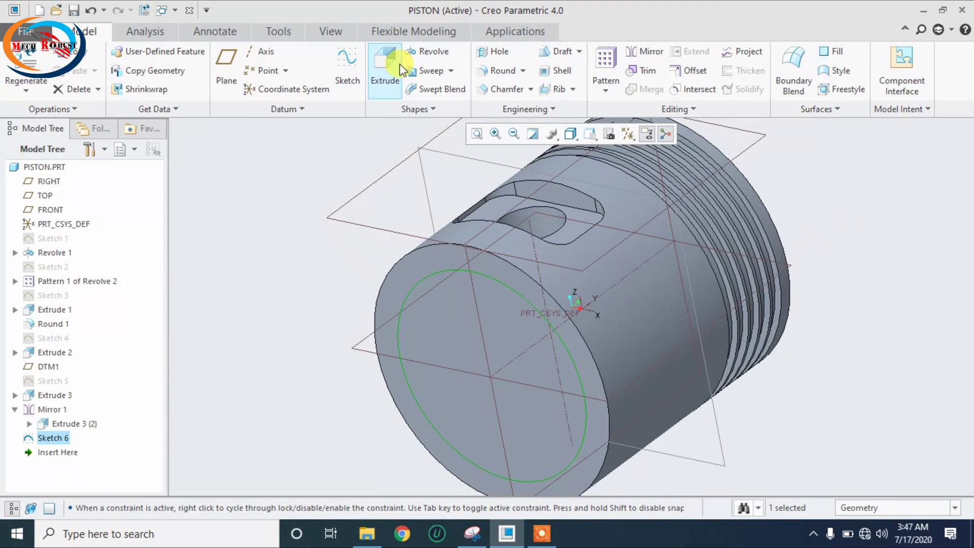
- Extrude the 160 mm circle as a 160 mm deep cut into the piston, hollowing out its inside
{"action": "left_click", "coordinate": [401, 70]}
{"action": "left_click_drag", "start_coordinate": [412, 436], "coordinate": [625, 275]}
{"action": "double_click", "coordinate": [108, 70]}
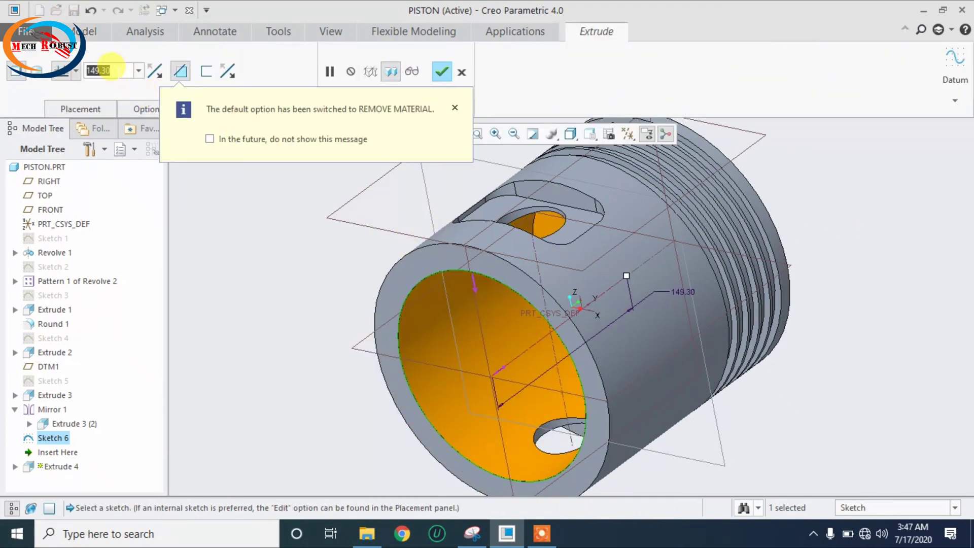
{"action": "type", "text": "1"}
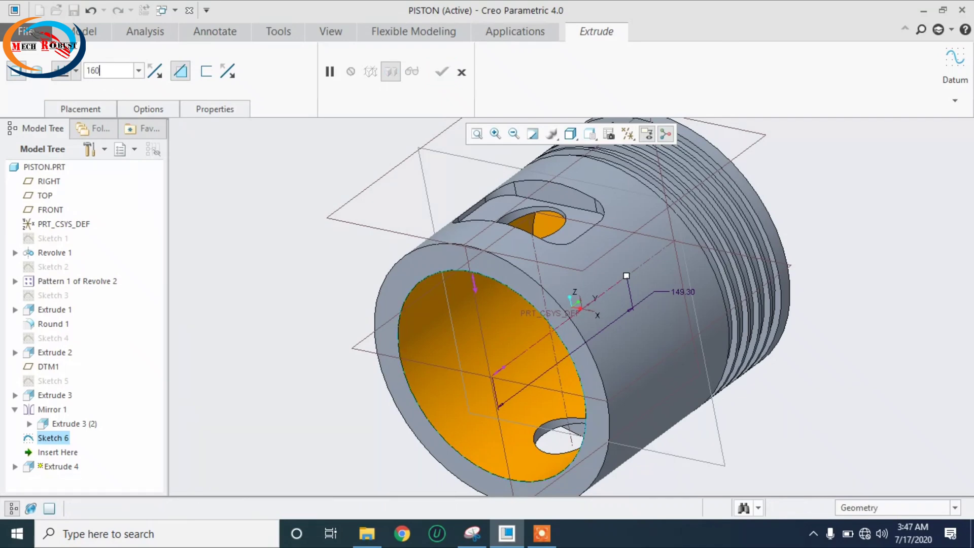
{"action": "type", "text": "60"}
{"action": "key", "text": "Return"}
{"action": "middle_click_drag", "start_coordinate": [324, 262], "coordinate": [355, 192]}
{"action": "left_click", "coordinate": [443, 72]}
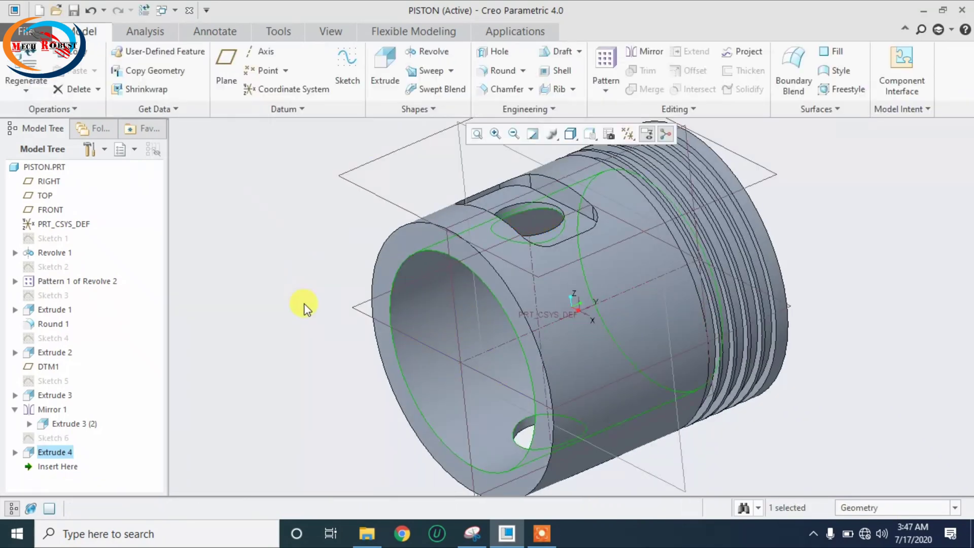
- Sketch a circle about 116 mm in diameter on the floor of the piston's bore, centred on the origin
{"action": "middle_click_drag", "start_coordinate": [327, 309], "coordinate": [355, 289]}
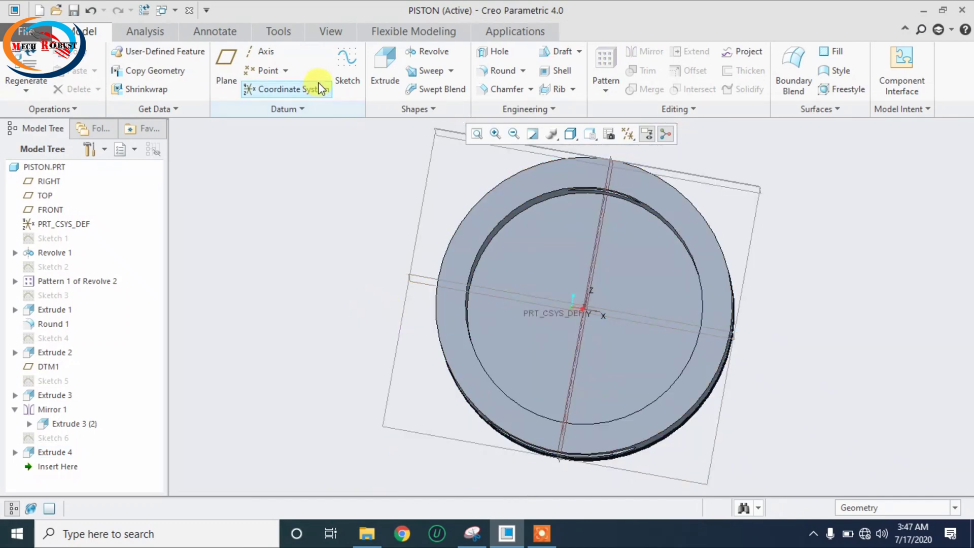
{"action": "left_click", "coordinate": [344, 62]}
{"action": "left_click", "coordinate": [556, 269]}
{"action": "left_click", "coordinate": [896, 331]}
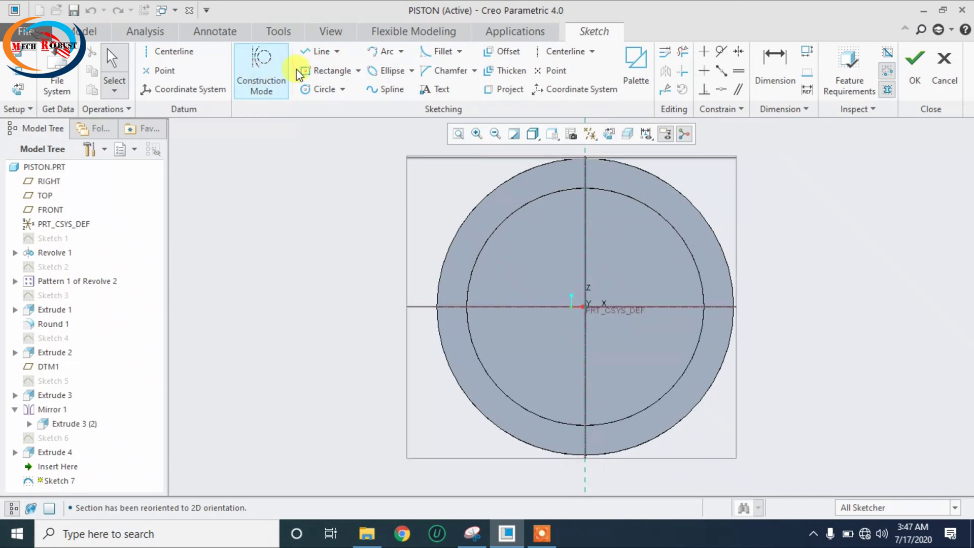
{"action": "left_click", "coordinate": [307, 91]}
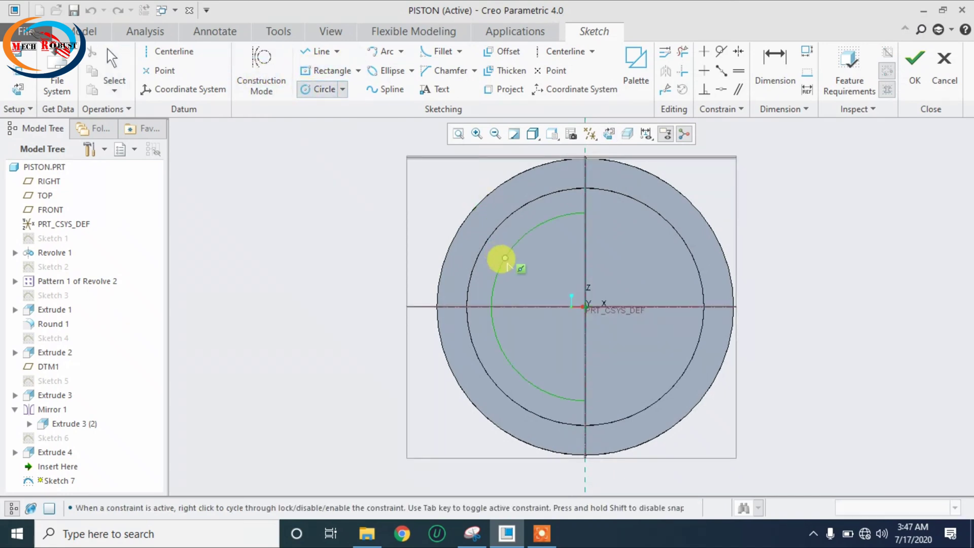
{"action": "left_click", "coordinate": [583, 306]}
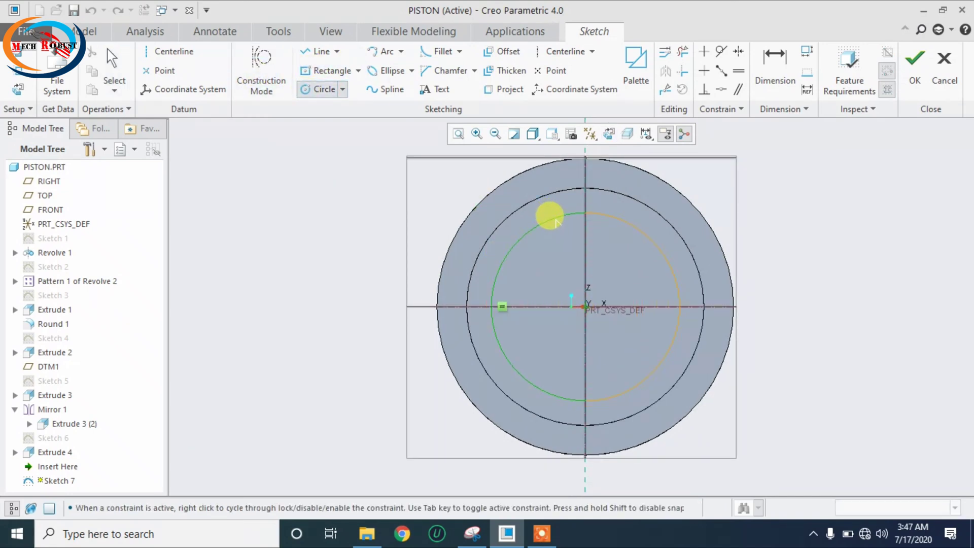
{"action": "left_click", "coordinate": [551, 226]}
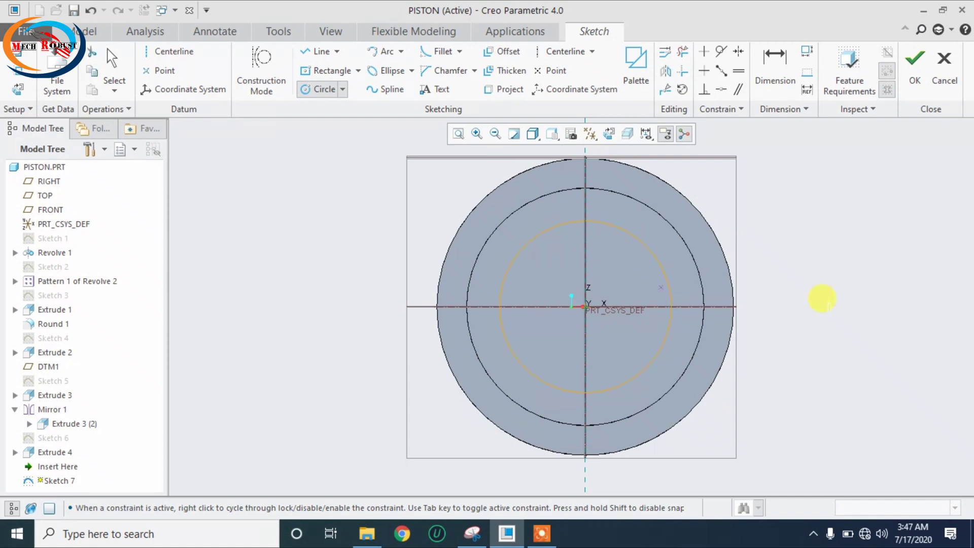
{"action": "middle_click", "coordinate": [822, 298]}
- Set the inner circle's diameter to 120 mm and finish the sketch
{"action": "double_click", "coordinate": [479, 222]}
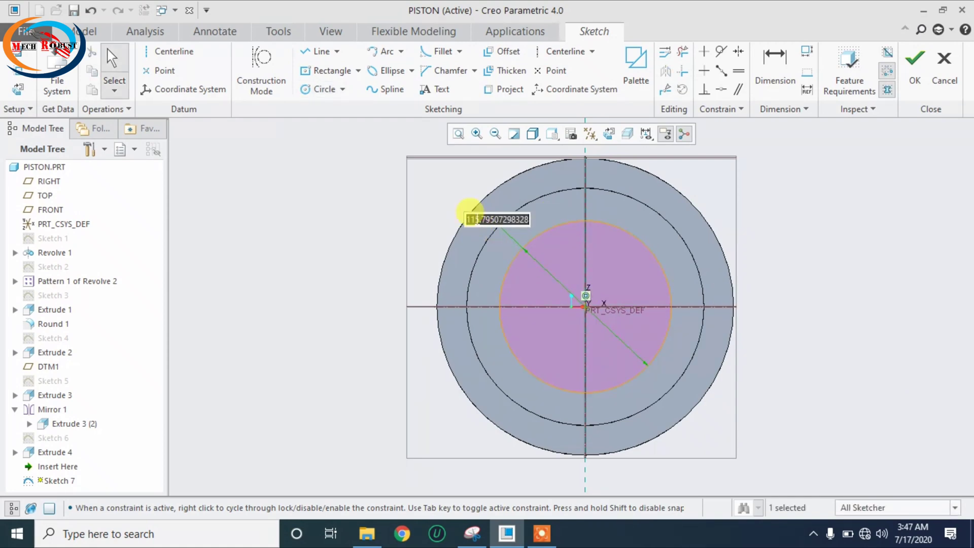
{"action": "type", "text": "120"}
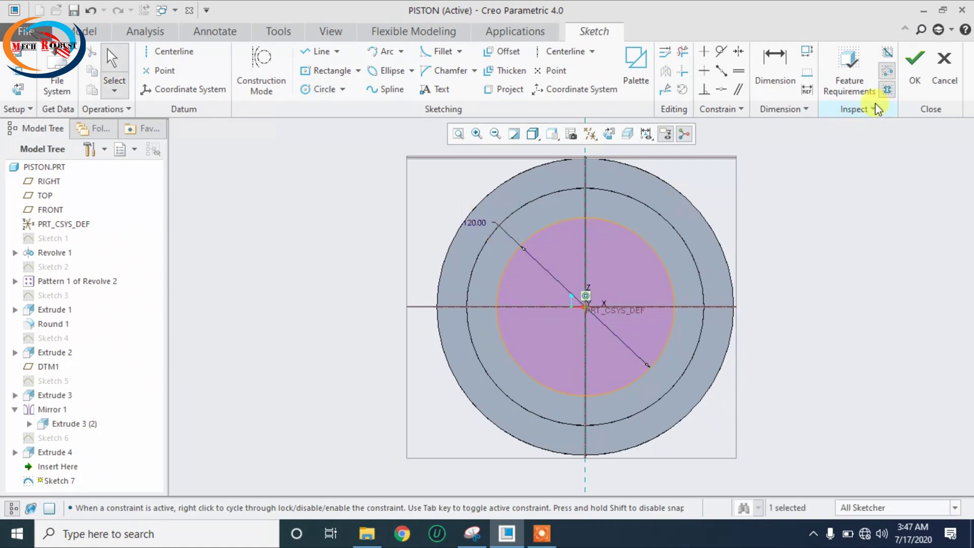
{"action": "key", "text": "Return"}
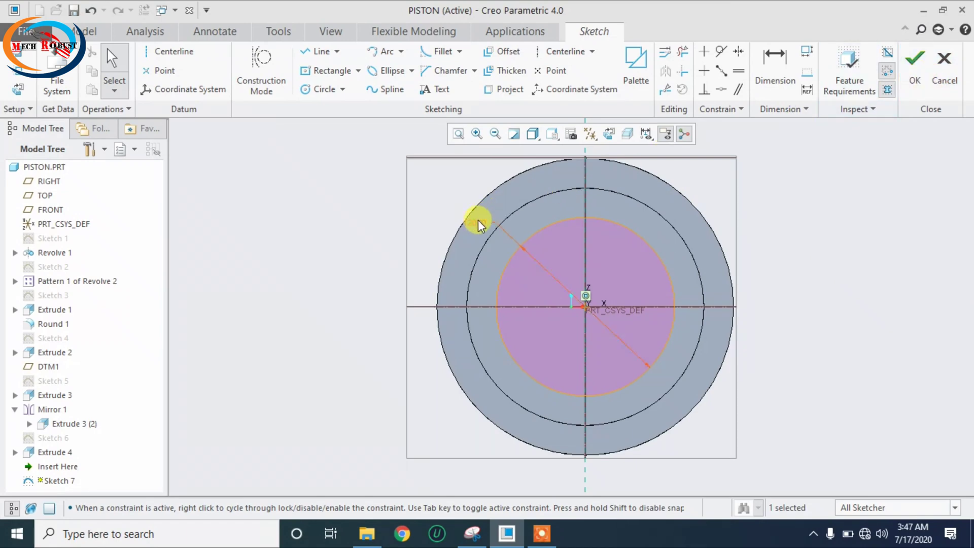
{"action": "left_click", "coordinate": [915, 66]}
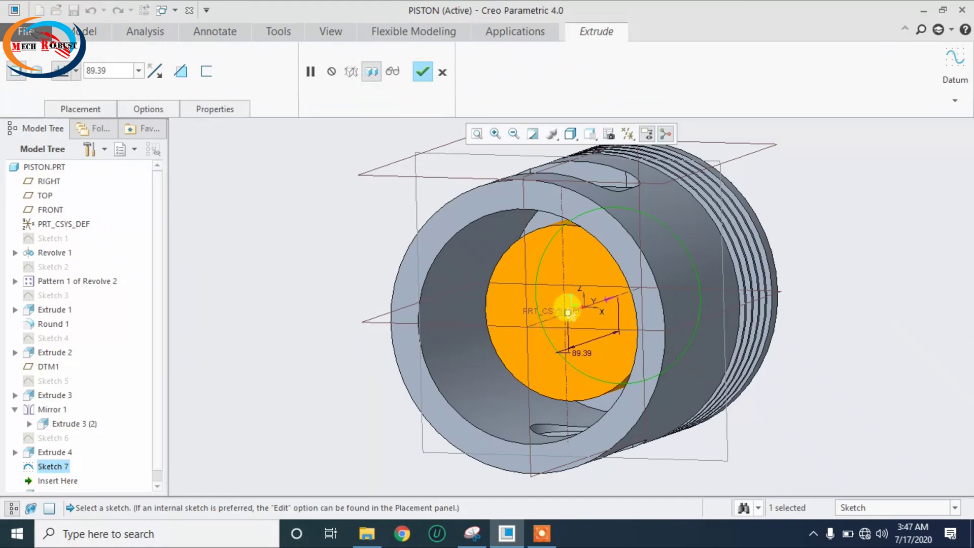
- Extrude the 120 mm circle as a 20 mm deep cut into the bore floor towards the piston crown
{"action": "left_click_drag", "start_coordinate": [568, 313], "coordinate": [641, 287]}
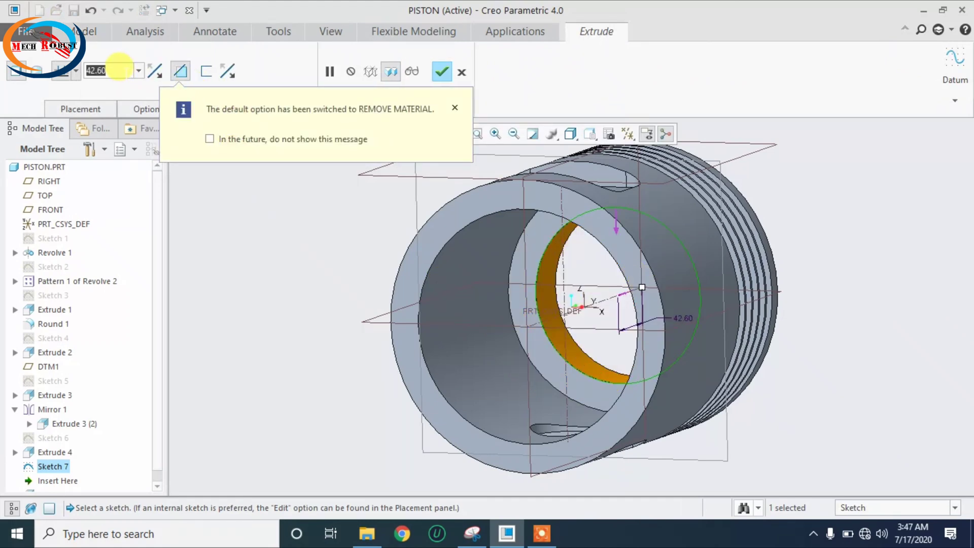
{"action": "type", "text": "10"}
{"action": "key", "text": "Return"}
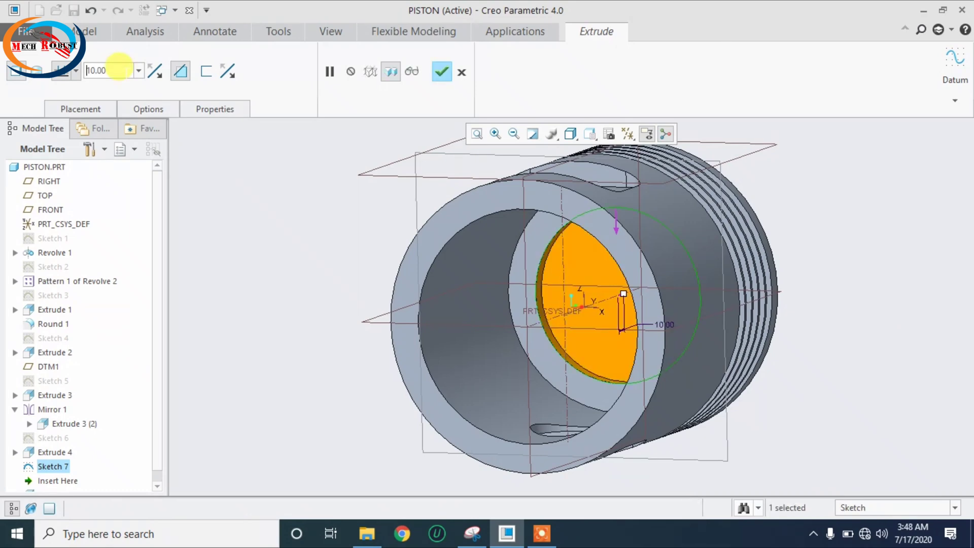
{"action": "type", "text": "20"}
{"action": "key", "text": "Return"}
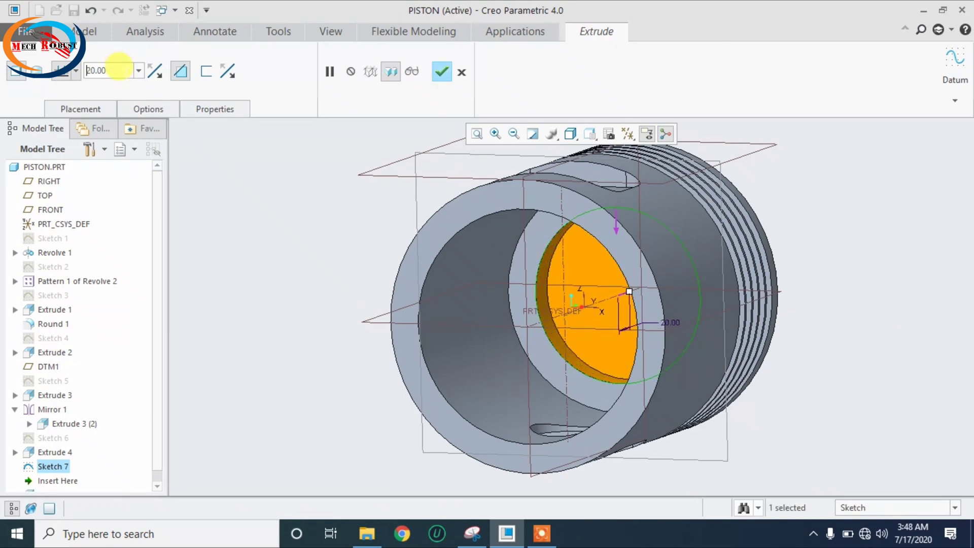
{"action": "left_click", "coordinate": [442, 71]}
- Cut the piston open with a planar section and examine its stepped hollow interior
{"action": "middle_click_drag", "start_coordinate": [306, 212], "coordinate": [291, 321]}
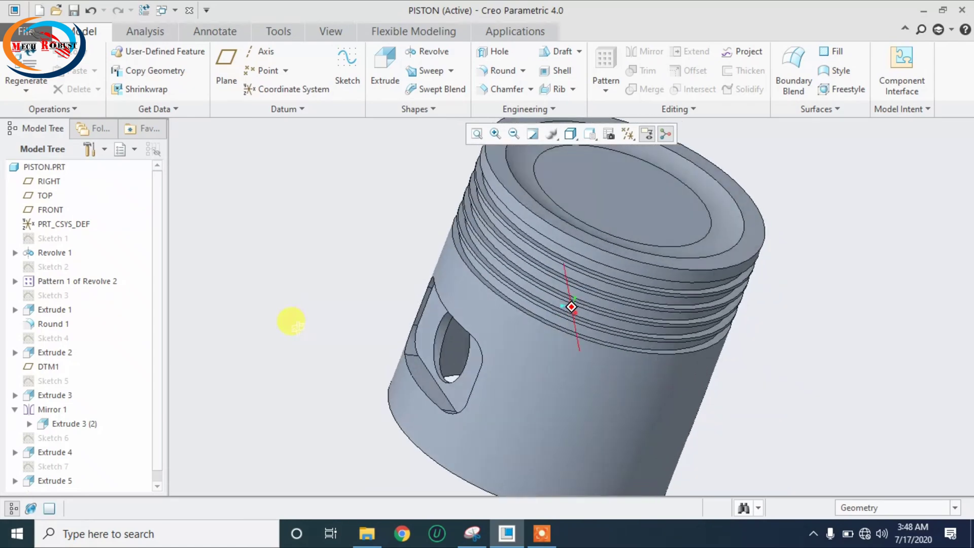
{"action": "left_click", "coordinate": [331, 35]}
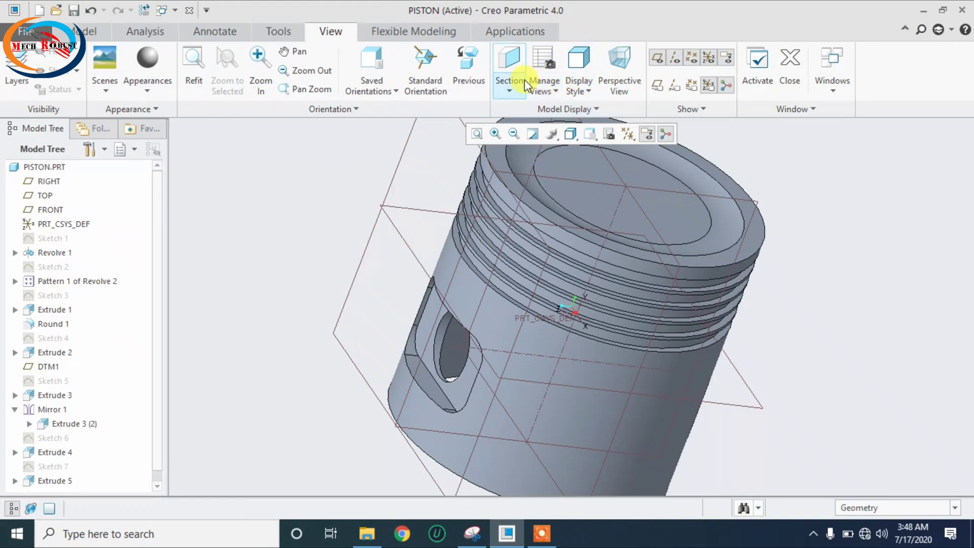
{"action": "left_click", "coordinate": [509, 76]}
{"action": "left_click", "coordinate": [518, 122]}
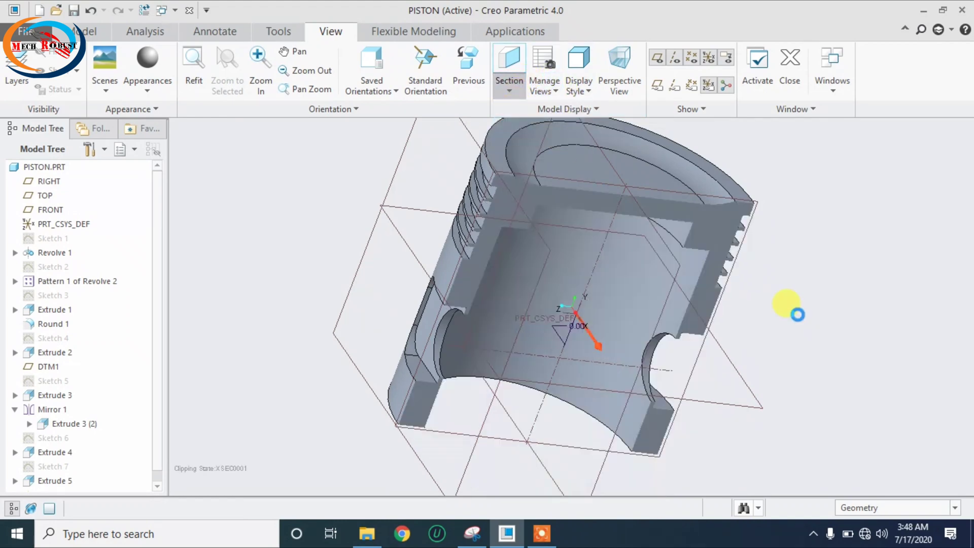
{"action": "mouse_move", "coordinate": [773, 294]}
{"action": "middle_mouse_down"}
{"action": "mouse_move", "coordinate": [756, 251]}
{"action": "mouse_move", "coordinate": [776, 265]}
{"action": "mouse_move", "coordinate": [769, 279]}
{"action": "middle_mouse_up"}
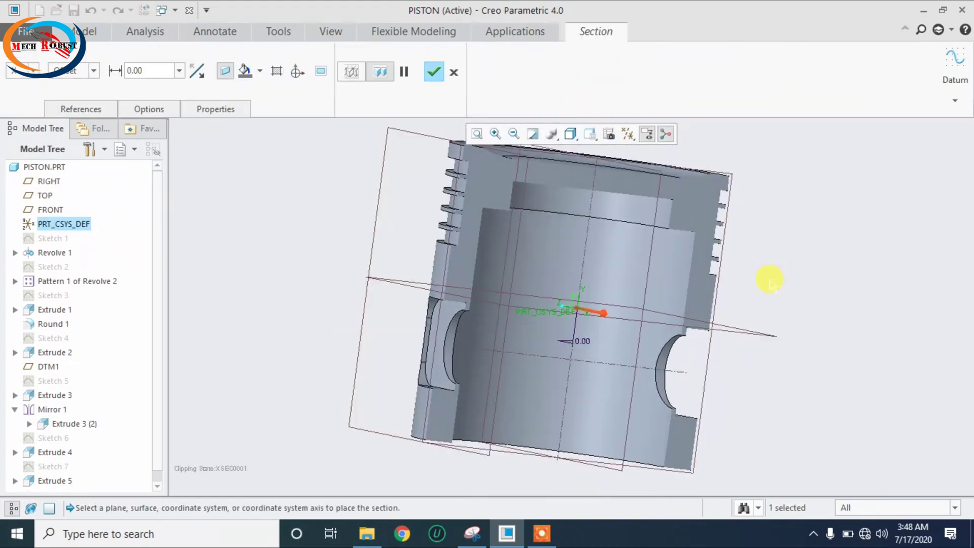
{"action": "scroll", "coordinate": [769, 278], "scroll_direction": "down", "scroll_amount": 3}
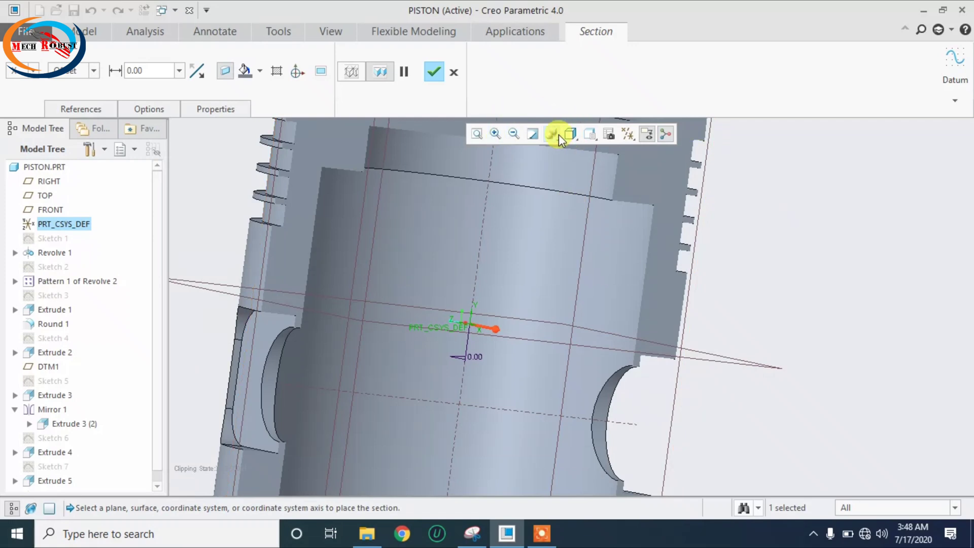
{"action": "left_click", "coordinate": [590, 134]}
{"action": "left_click", "coordinate": [600, 175]}
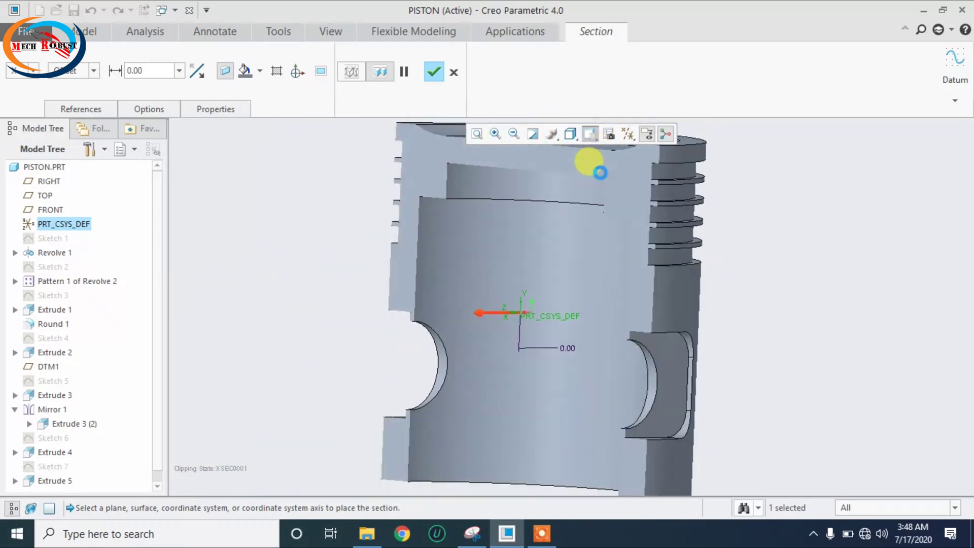
{"action": "middle_click_drag", "start_coordinate": [706, 257], "coordinate": [609, 181]}
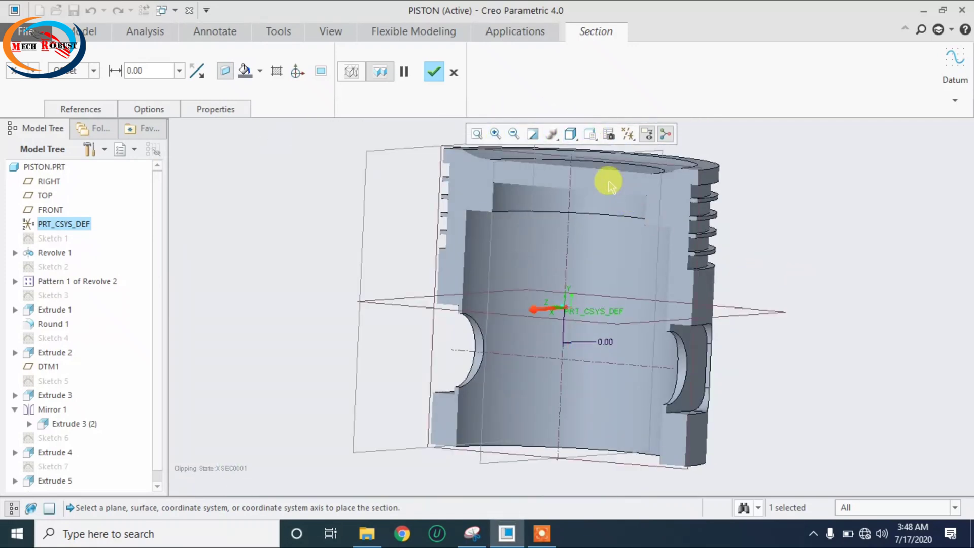
- View the sectioned piston in the saved BOTTOM, LEFT and RIGHT orientations
{"action": "left_click", "coordinate": [577, 136]}
{"action": "left_click", "coordinate": [598, 136]}
{"action": "left_click", "coordinate": [607, 186]}
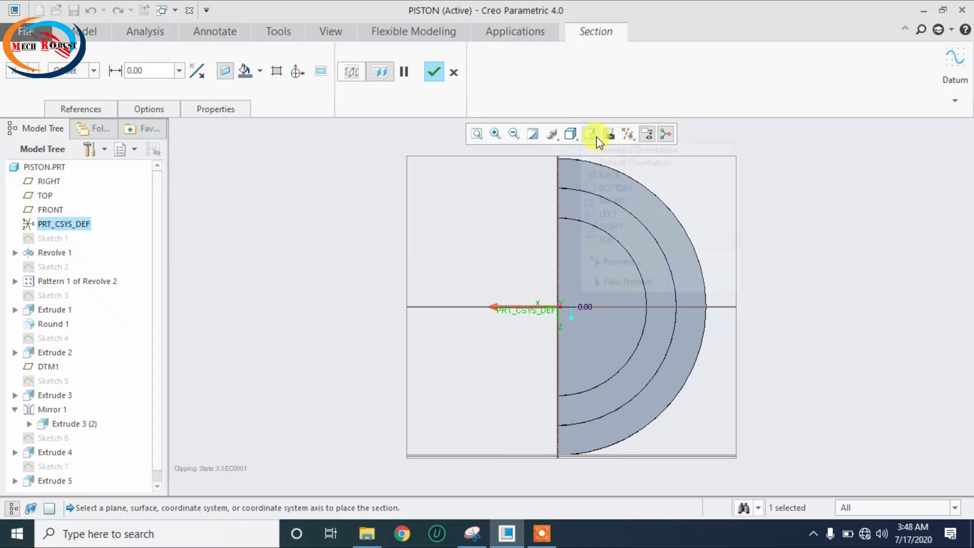
{"action": "left_click", "coordinate": [589, 134]}
{"action": "left_click", "coordinate": [604, 213]}
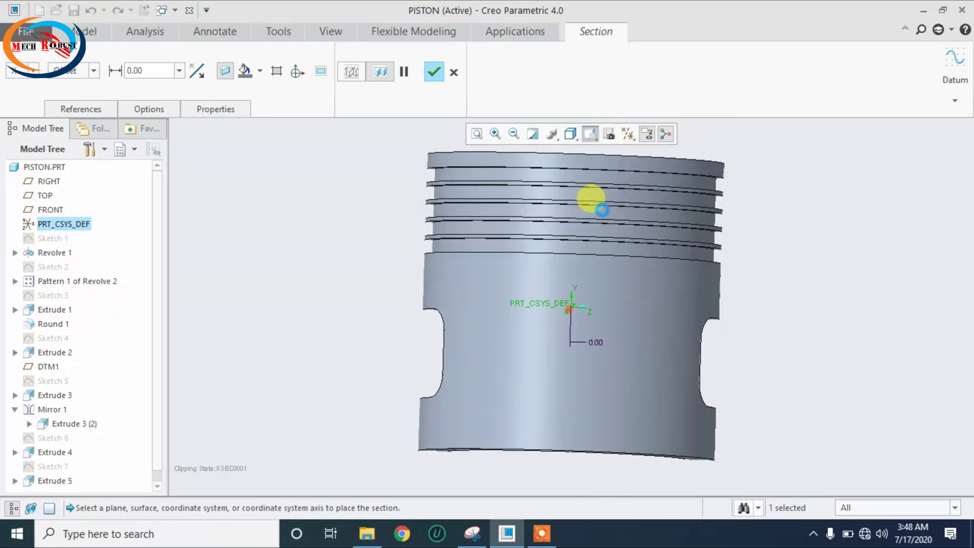
{"action": "left_click", "coordinate": [590, 135]}
{"action": "left_click", "coordinate": [605, 220]}
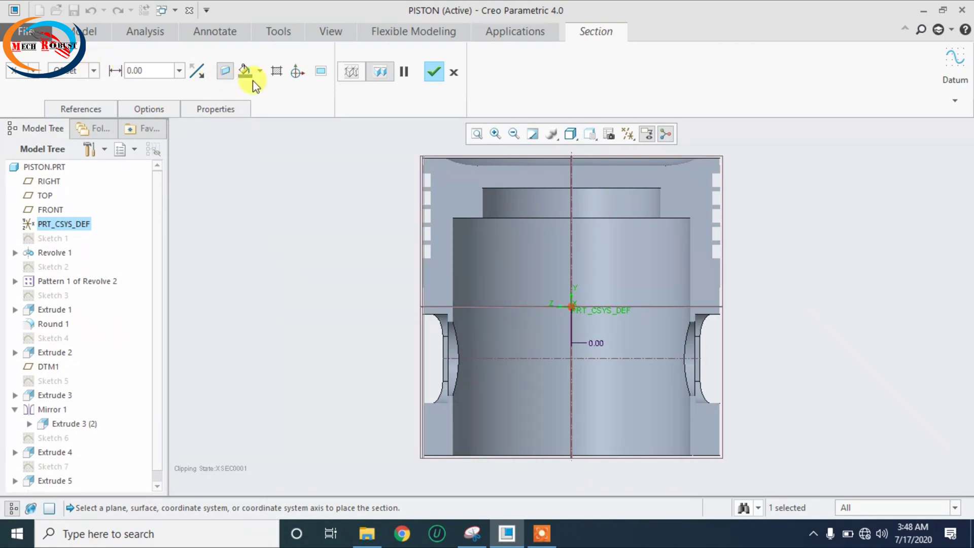
- Show hatching on the section's cut faces, examine them at an angle and leave the section without keeping it
{"action": "left_click", "coordinate": [276, 72]}
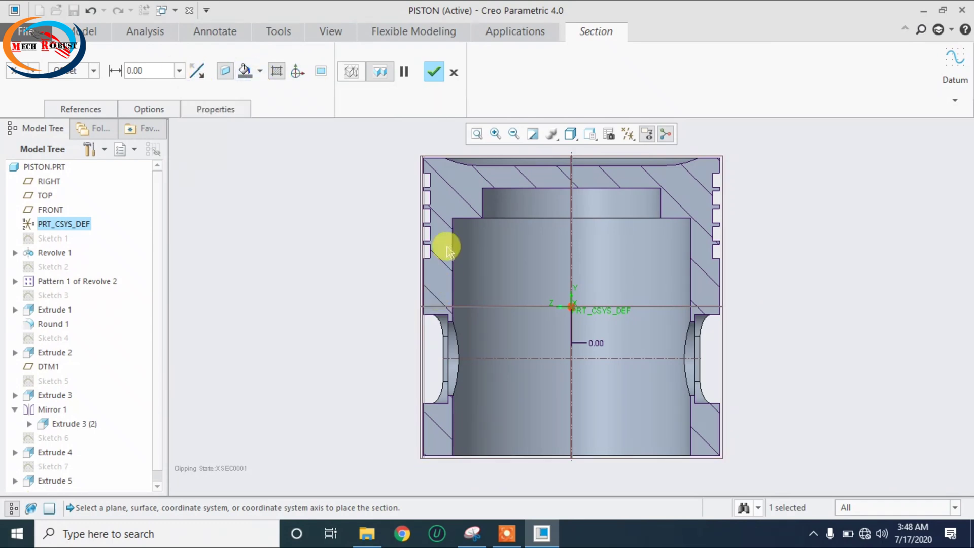
{"action": "middle_click_drag", "start_coordinate": [842, 257], "coordinate": [702, 214]}
{"action": "left_click", "coordinate": [377, 75]}
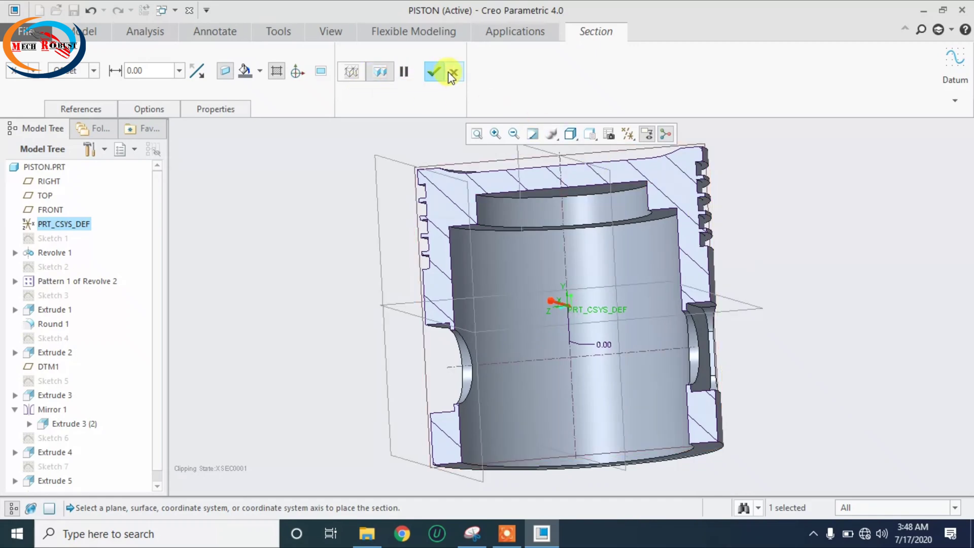
{"action": "left_click", "coordinate": [451, 74]}
{"action": "left_click", "coordinate": [475, 292]}
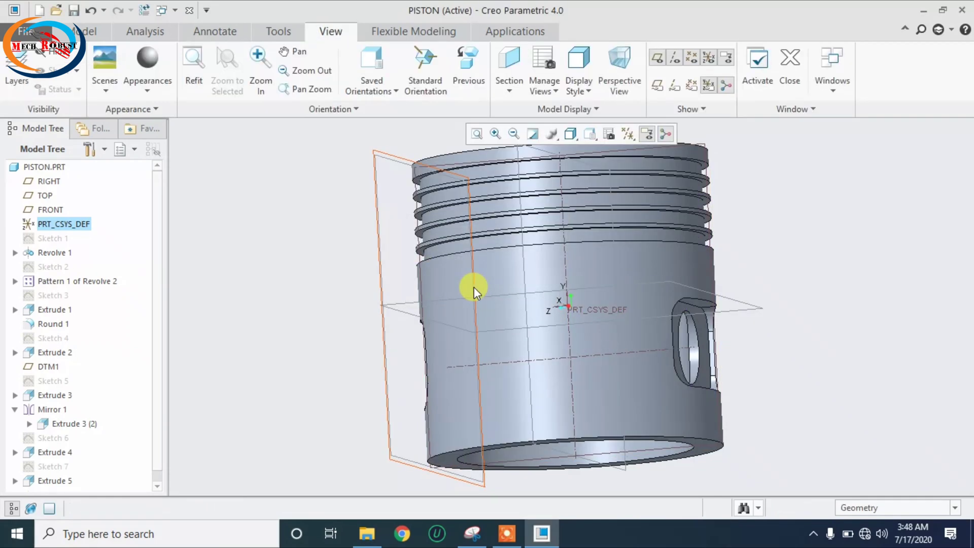
- Start a sketch on datum plane DTM1 and add the piston's bottom edge as a sketch reference
{"action": "middle_click_drag", "start_coordinate": [472, 283], "coordinate": [561, 244]}
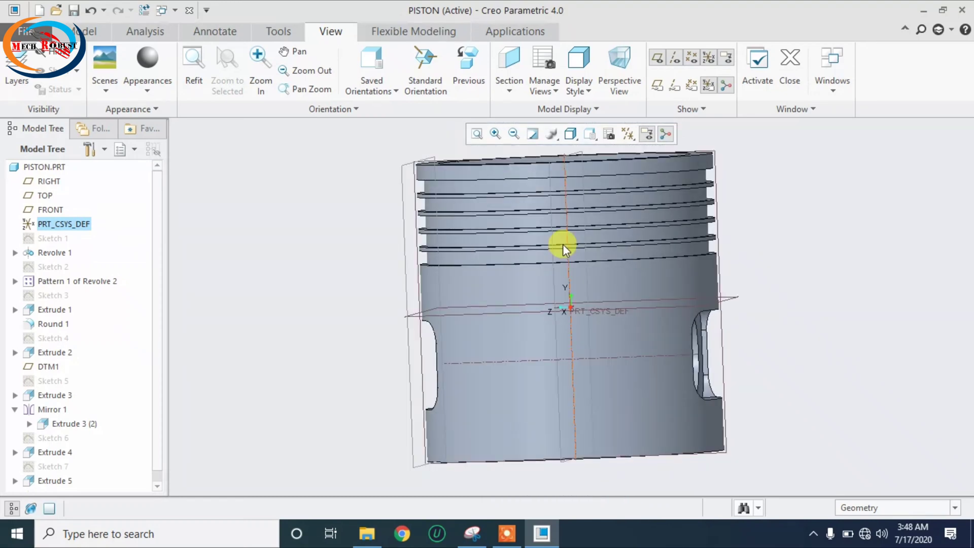
{"action": "middle_click_drag", "start_coordinate": [398, 261], "coordinate": [474, 259]}
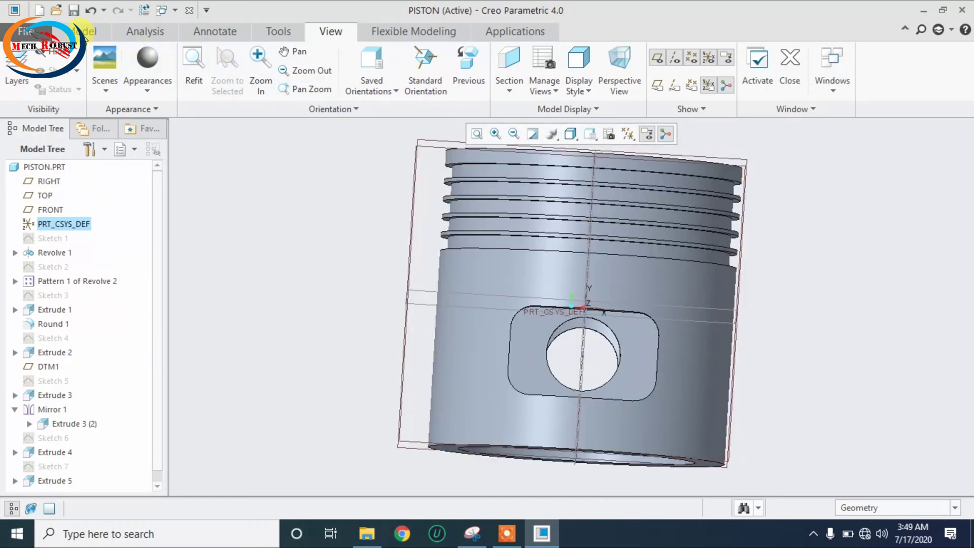
{"action": "left_click", "coordinate": [83, 31]}
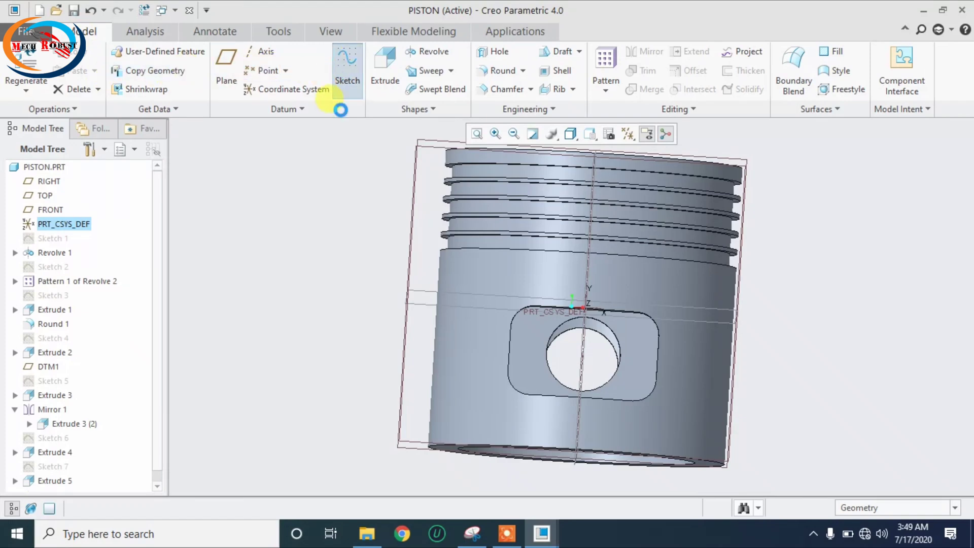
{"action": "left_click", "coordinate": [415, 258]}
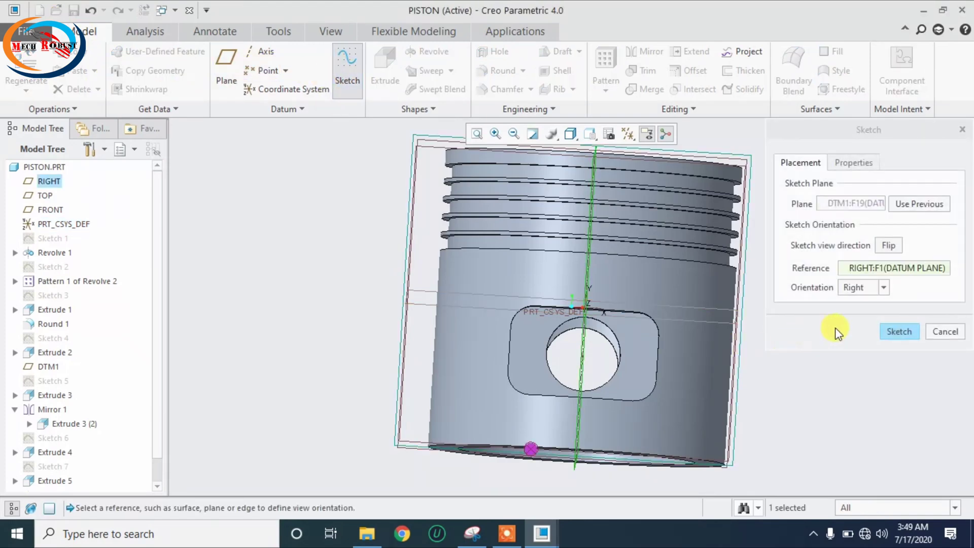
{"action": "left_click", "coordinate": [899, 331]}
{"action": "left_click", "coordinate": [614, 134]}
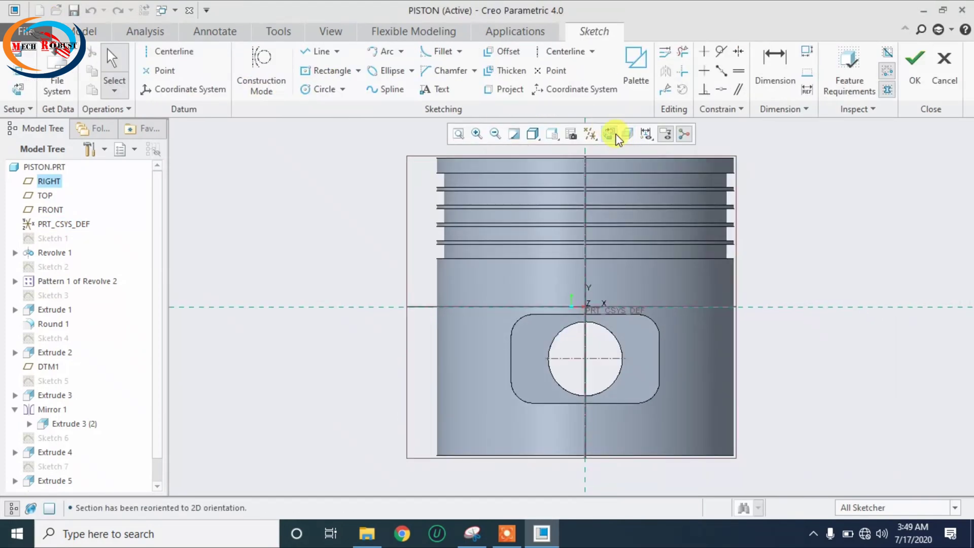
{"action": "scroll", "coordinate": [482, 332], "scroll_direction": "up", "scroll_amount": 2}
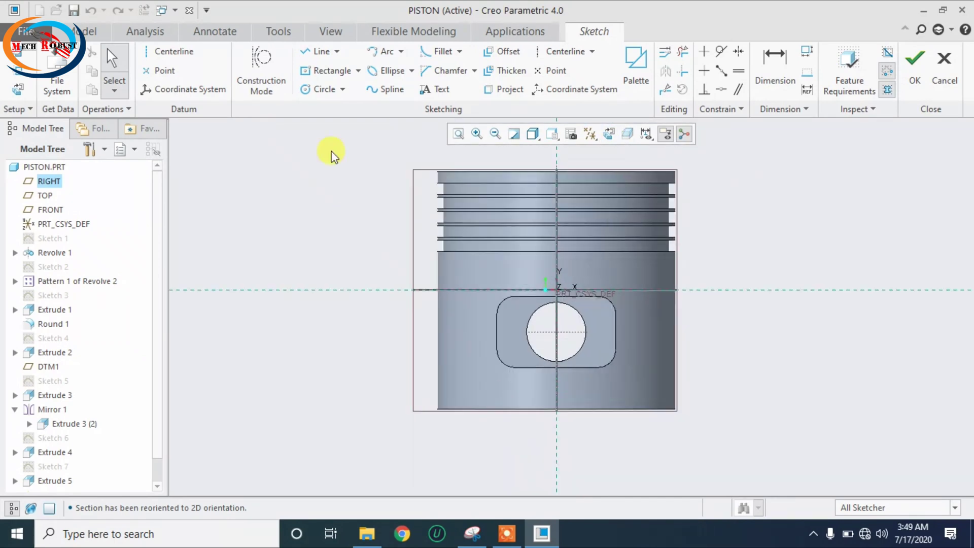
{"action": "left_click", "coordinate": [319, 90]}
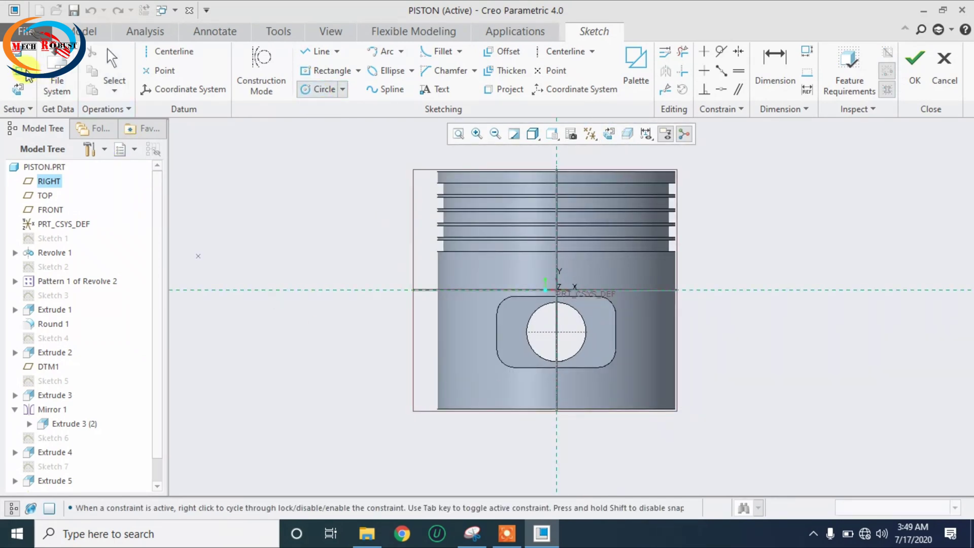
{"action": "left_click", "coordinate": [528, 409]}
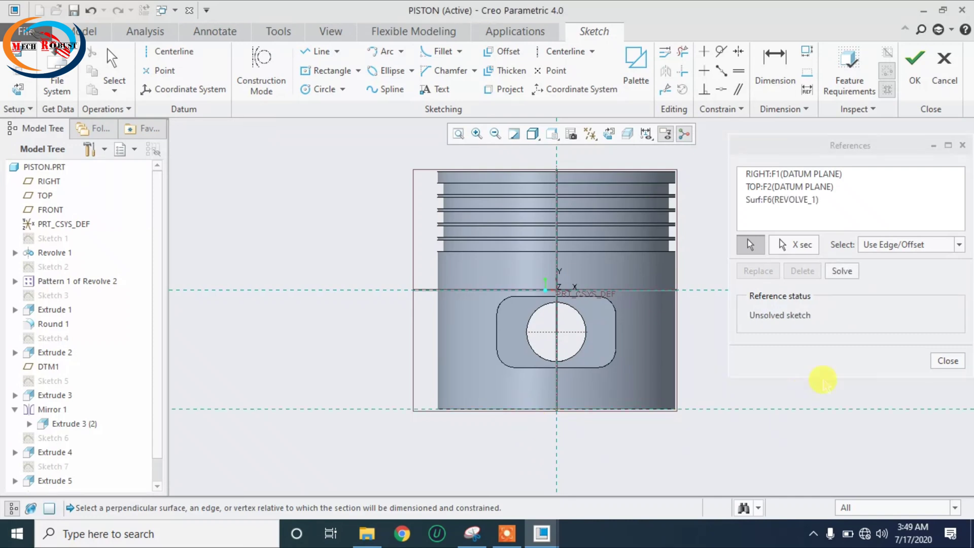
{"action": "left_click", "coordinate": [948, 361]}
- Sketch a circle about 57 mm in diameter centred on the bottom reference, about 62 mm left of the piston's axis
{"action": "left_click", "coordinate": [320, 89]}
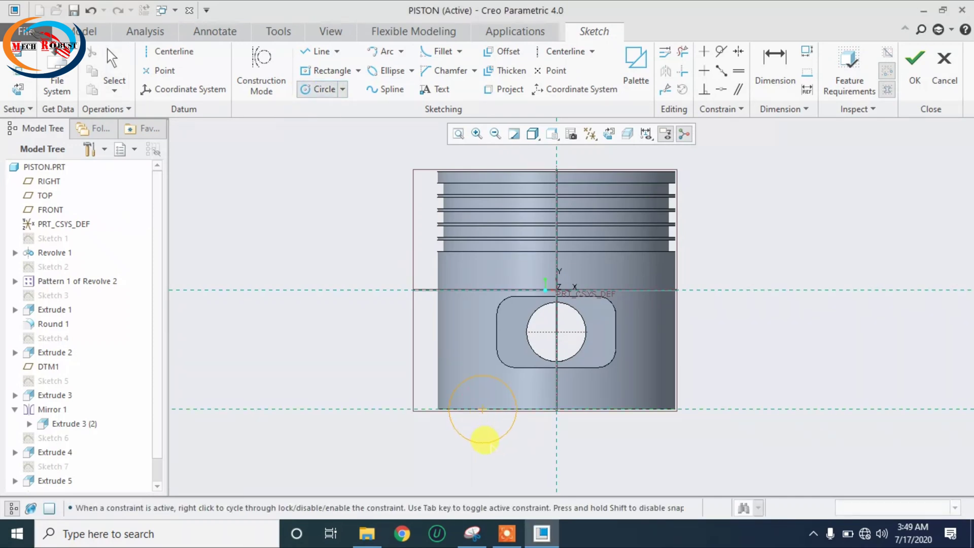
{"action": "left_click", "coordinate": [483, 441]}
{"action": "middle_click", "coordinate": [440, 379]}
- Set the circle's diameter to 60 mm and its centre distance from the vertical axis to 60 mm
{"action": "double_click", "coordinate": [426, 375]}
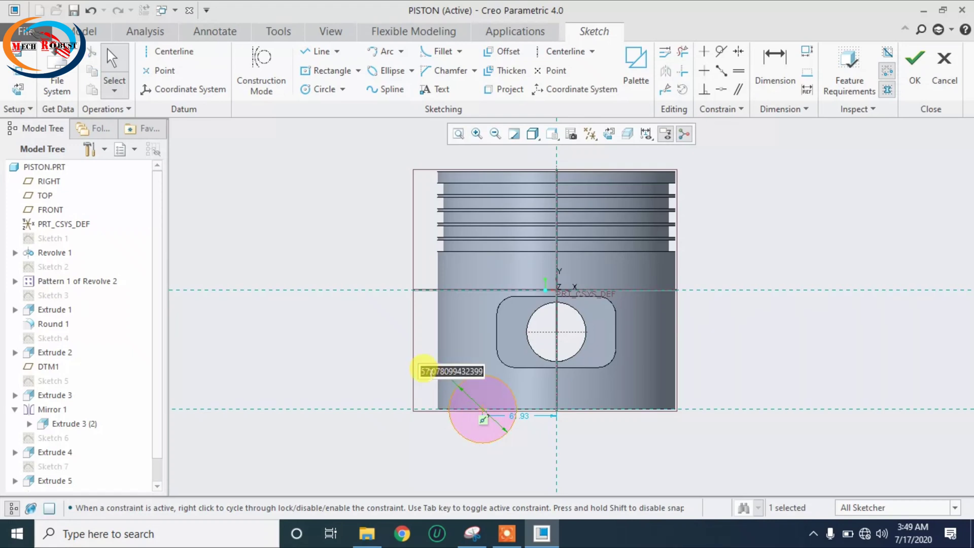
{"action": "type", "text": "60"}
{"action": "key", "text": "Return"}
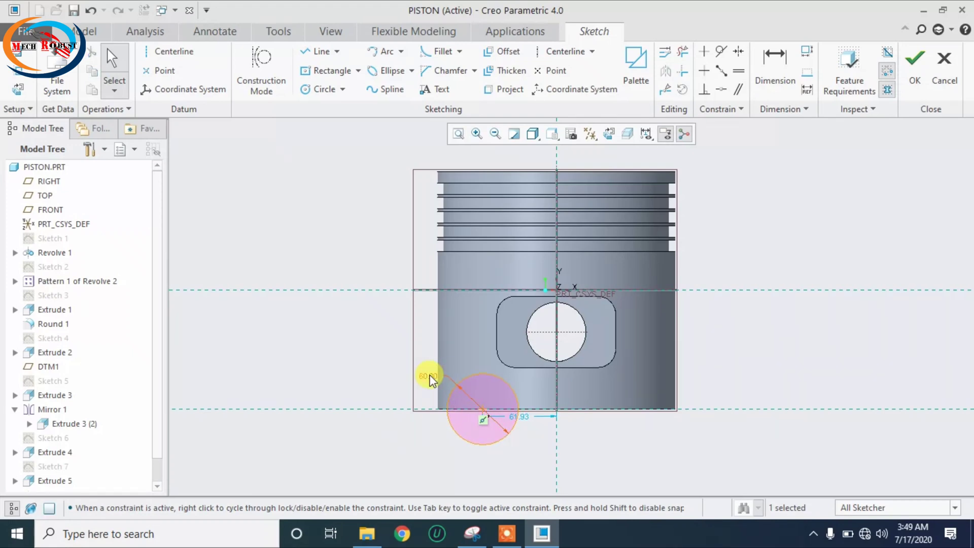
{"action": "double_click", "coordinate": [528, 420]}
{"action": "type", "text": "60"}
{"action": "key", "text": "Return"}
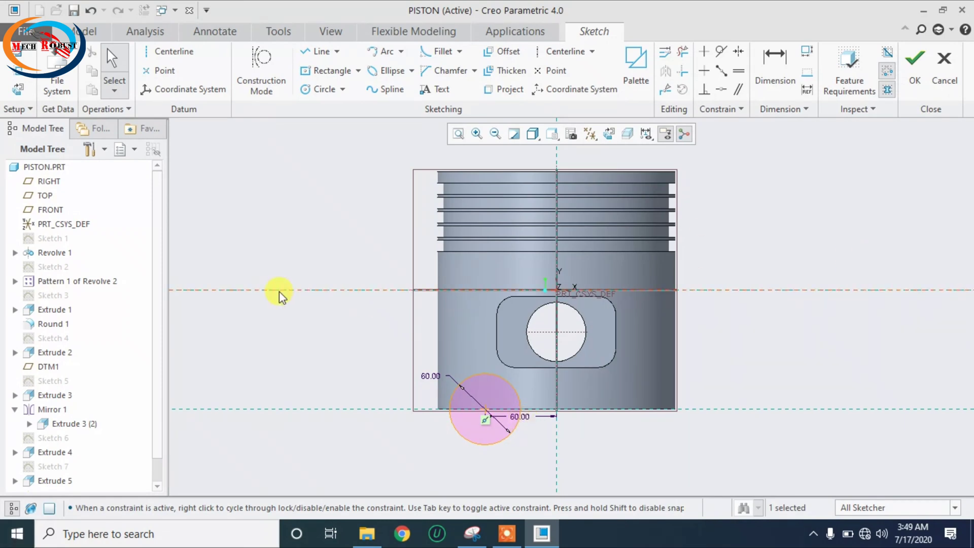
- Add a vertical centerline through the piston's axis and mirror the 60 mm circle about it
{"action": "left_click", "coordinate": [566, 51]}
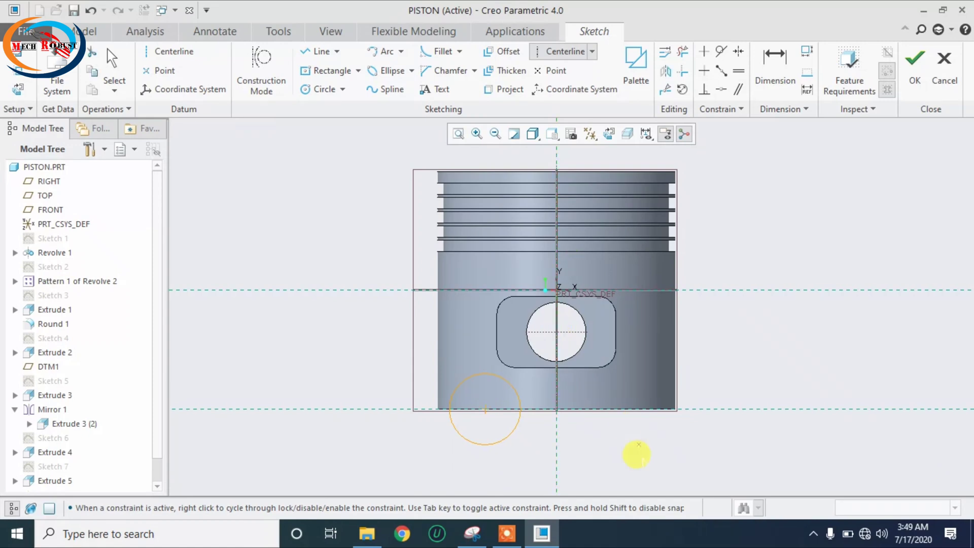
{"action": "middle_click", "coordinate": [636, 454]}
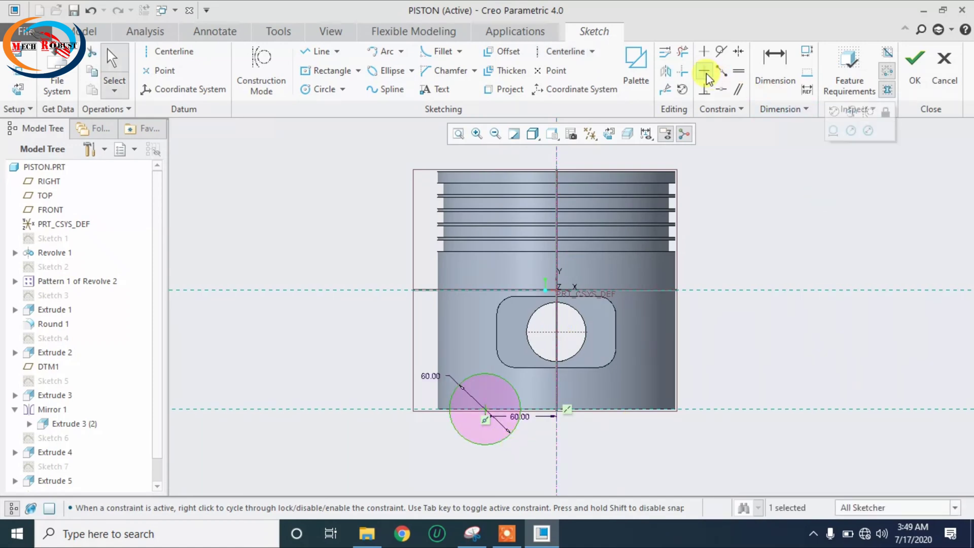
{"action": "left_click", "coordinate": [666, 72]}
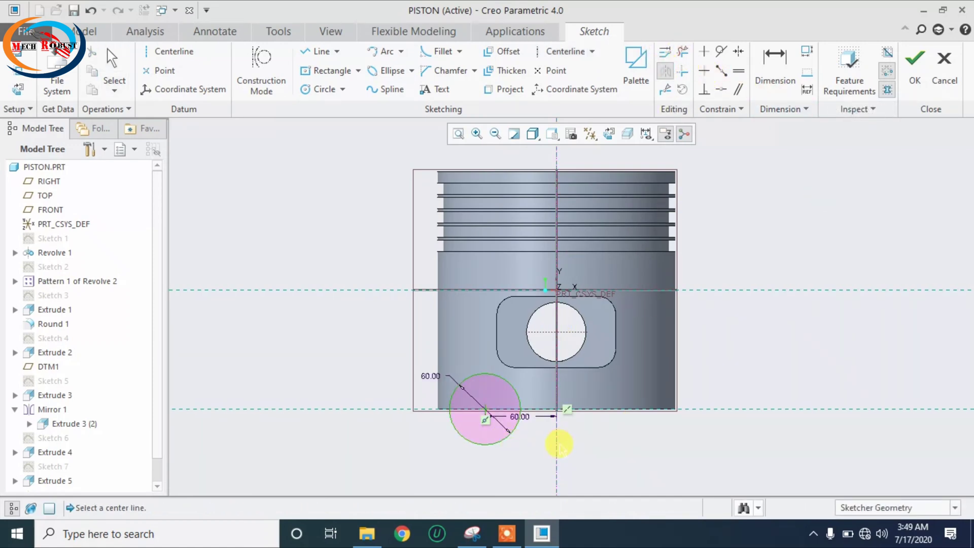
{"action": "left_click", "coordinate": [557, 446]}
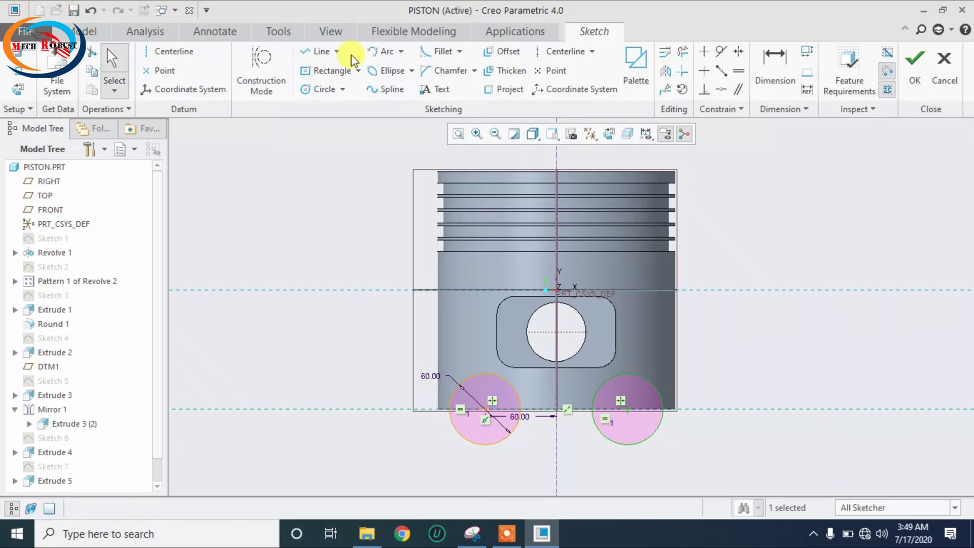
- Connect the two circles with horizontal tangent lines along their upper and lower sides
{"action": "left_click", "coordinate": [314, 53]}
{"action": "left_click", "coordinate": [480, 374]}
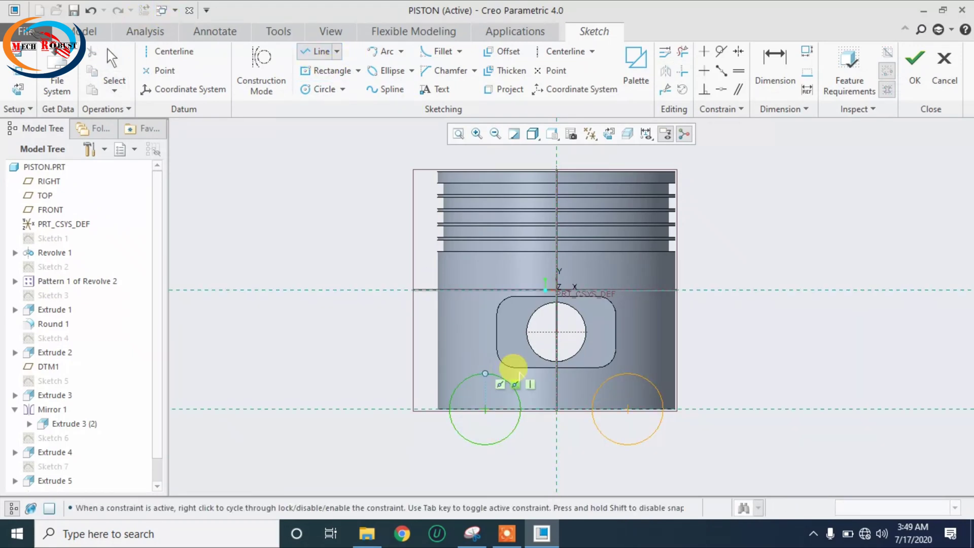
{"action": "left_click", "coordinate": [628, 373]}
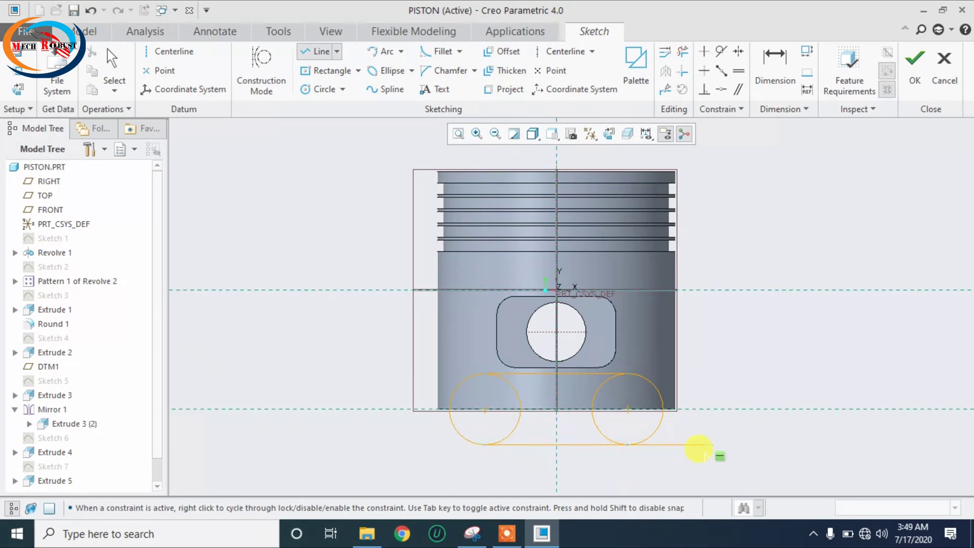
- Trim away the inner arcs of both circles to leave a closed slot outline and finish the sketch
{"action": "left_click", "coordinate": [682, 52]}
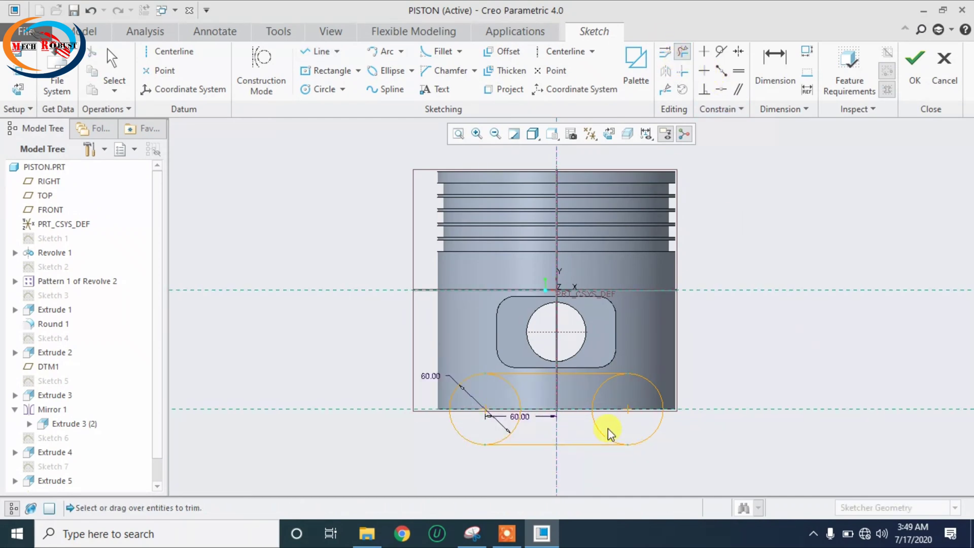
{"action": "mouse_move", "coordinate": [614, 404]}
{"action": "left_mouse_down"}
{"action": "mouse_move", "coordinate": [592, 391]}
{"action": "mouse_move", "coordinate": [522, 403]}
{"action": "left_mouse_up"}
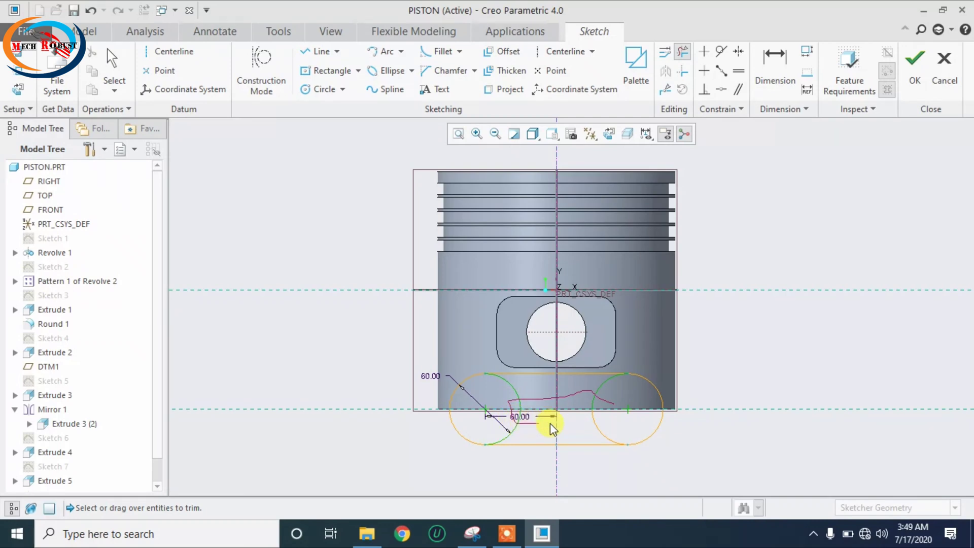
{"action": "left_click_drag", "start_coordinate": [599, 429], "coordinate": [746, 454]}
{"action": "middle_click", "coordinate": [746, 454]}
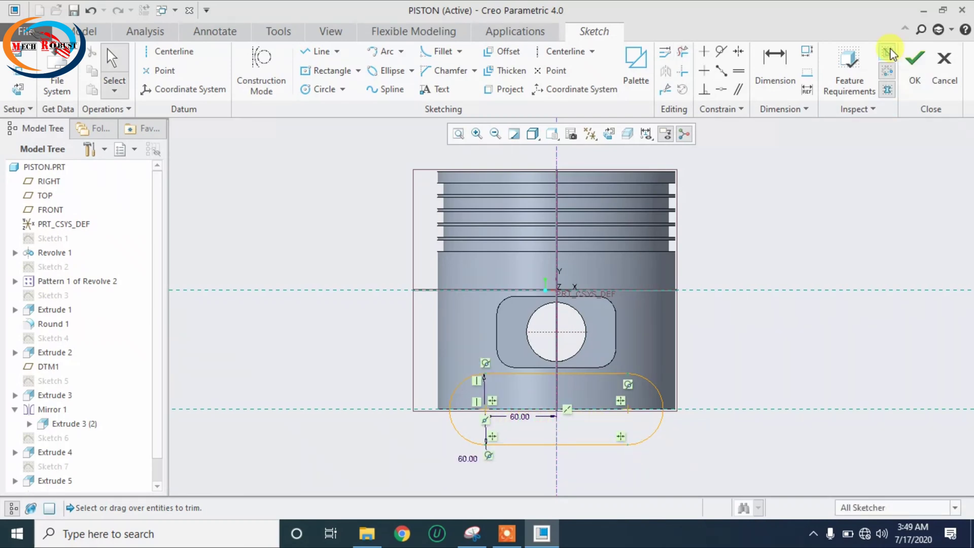
{"action": "left_click", "coordinate": [908, 78]}
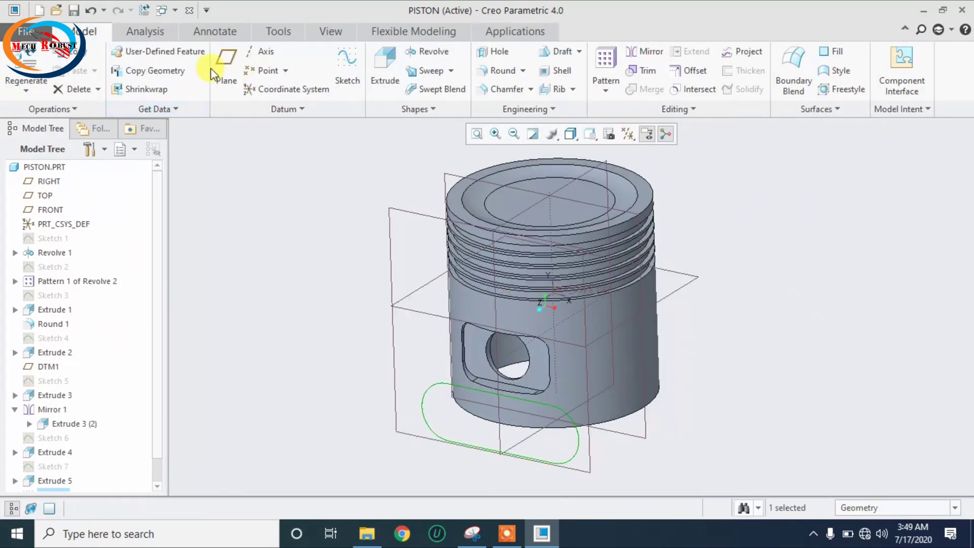
- Extrude the slot profile through the piston skirt as a material-removing cut about 249.8 mm deep
{"action": "left_click", "coordinate": [382, 62]}
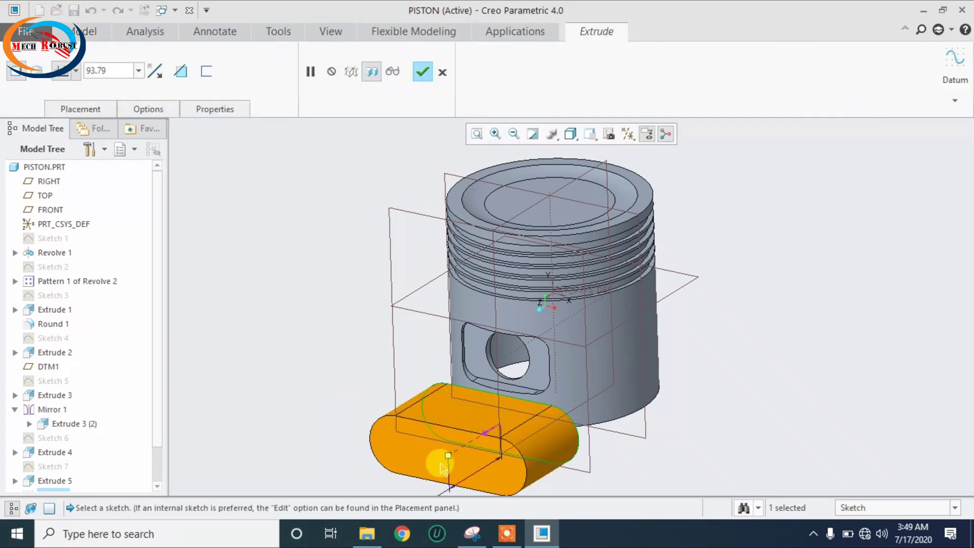
{"action": "left_click_drag", "start_coordinate": [445, 452], "coordinate": [660, 376]}
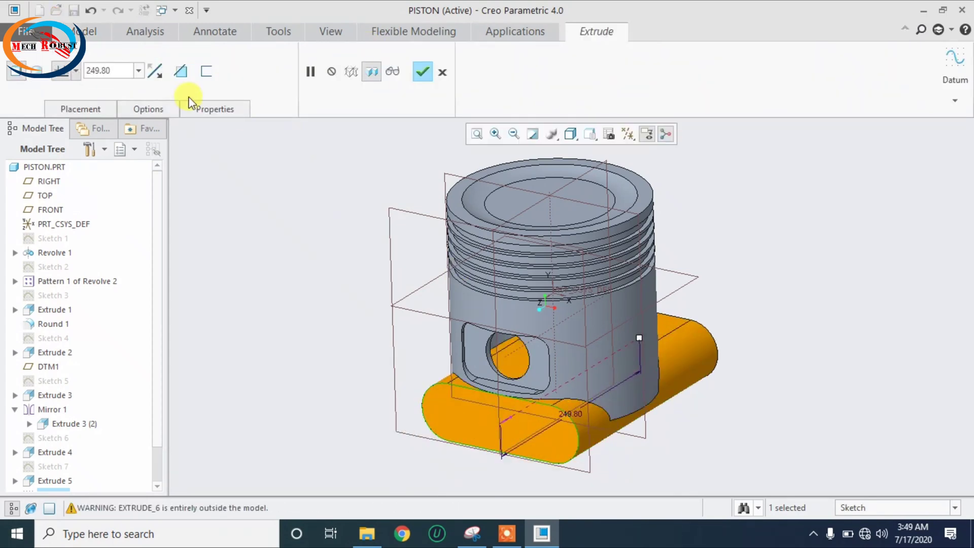
{"action": "left_click", "coordinate": [180, 71]}
{"action": "left_click", "coordinate": [441, 74]}
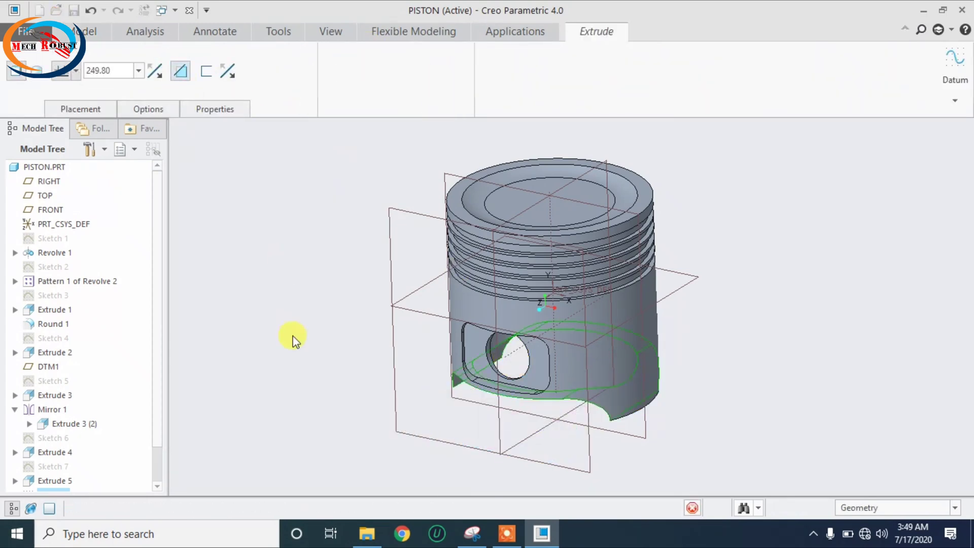
- Inspect the cut skirt from several sides, orient the piston to BACK and hide all datum display
{"action": "middle_click_drag", "start_coordinate": [394, 398], "coordinate": [879, 405]}
{"action": "middle_click_drag", "start_coordinate": [723, 330], "coordinate": [606, 203]}
{"action": "left_click", "coordinate": [593, 137]}
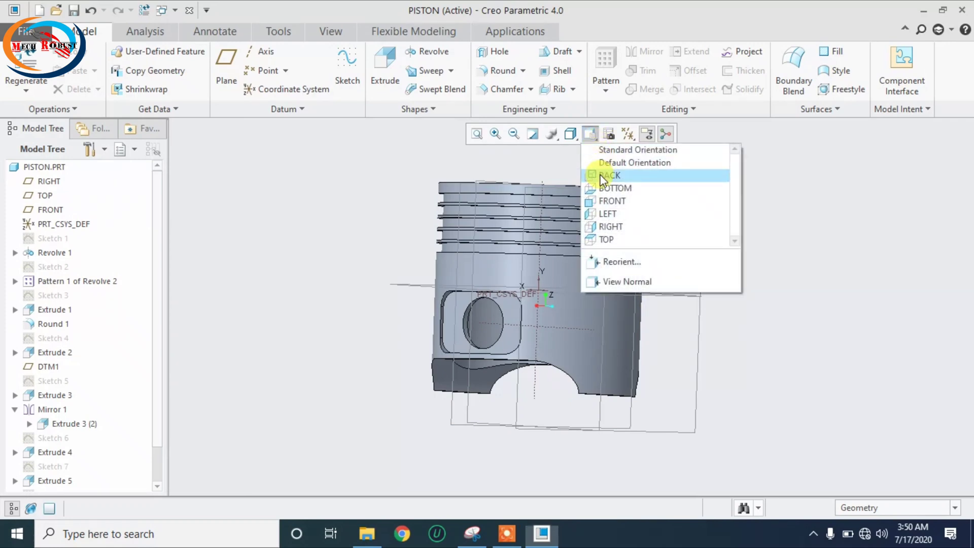
{"action": "left_click", "coordinate": [600, 176]}
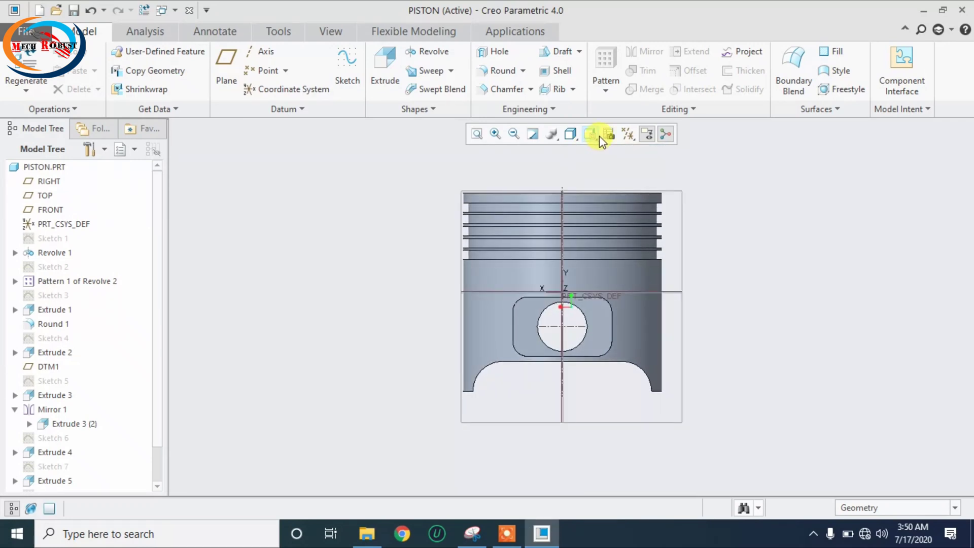
{"action": "left_click", "coordinate": [628, 134]}
{"action": "left_click", "coordinate": [654, 151]}
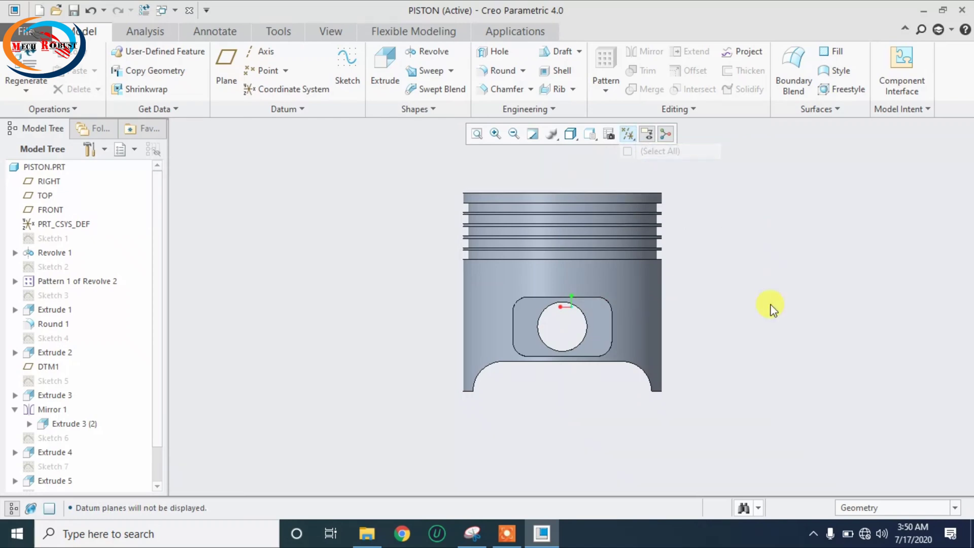
{"action": "middle_click_drag", "start_coordinate": [771, 306], "coordinate": [674, 373]}
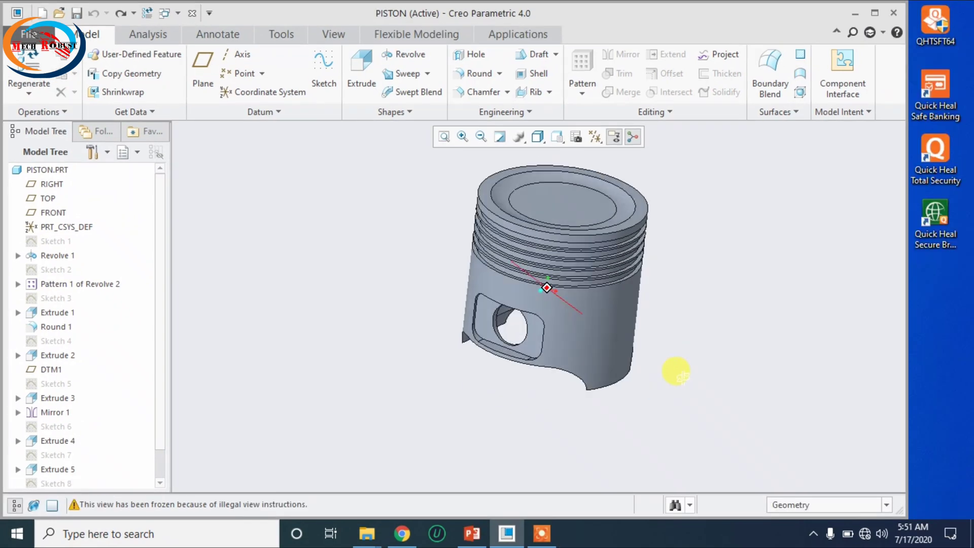
- Start a sketch on the FRONT plane with the RIGHT plane as right-hand reference and view it face-on
{"action": "middle_click_drag", "start_coordinate": [679, 369], "coordinate": [700, 376]}
{"action": "scroll", "coordinate": [491, 417], "scroll_direction": "down", "scroll_amount": 4}
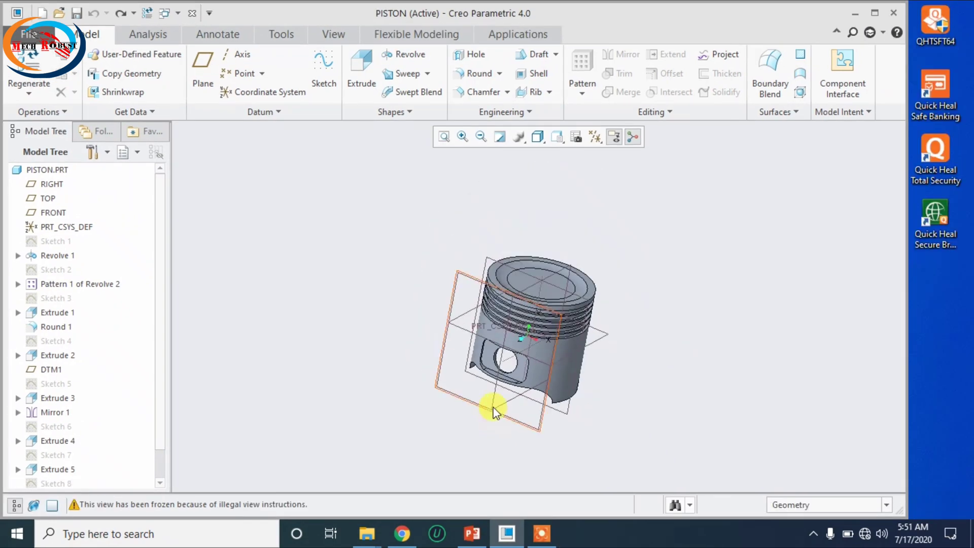
{"action": "left_click", "coordinate": [324, 69]}
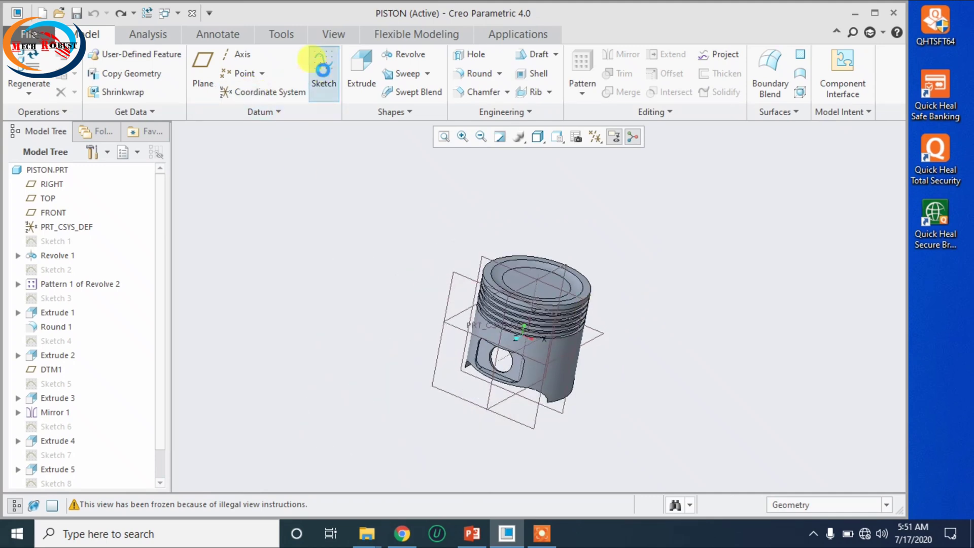
{"action": "left_click", "coordinate": [490, 259]}
{"action": "left_click", "coordinate": [887, 334]}
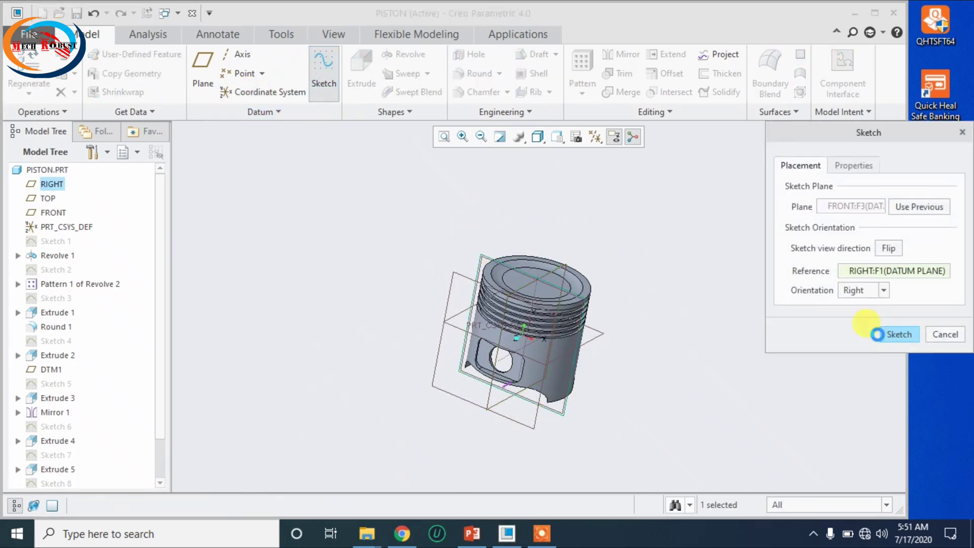
{"action": "left_click", "coordinate": [573, 137]}
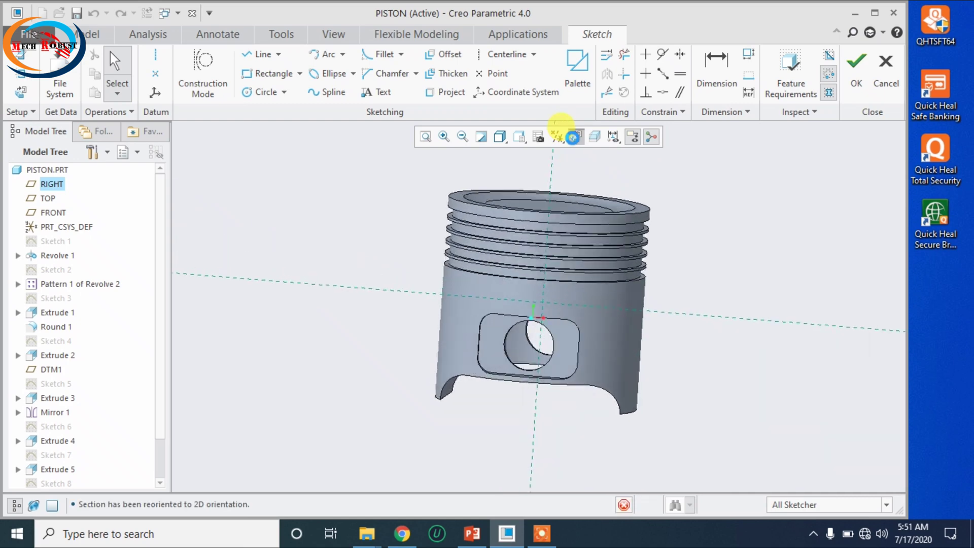
- Add both edges of the round pin hole as sketch references
{"action": "left_click", "coordinate": [261, 92]}
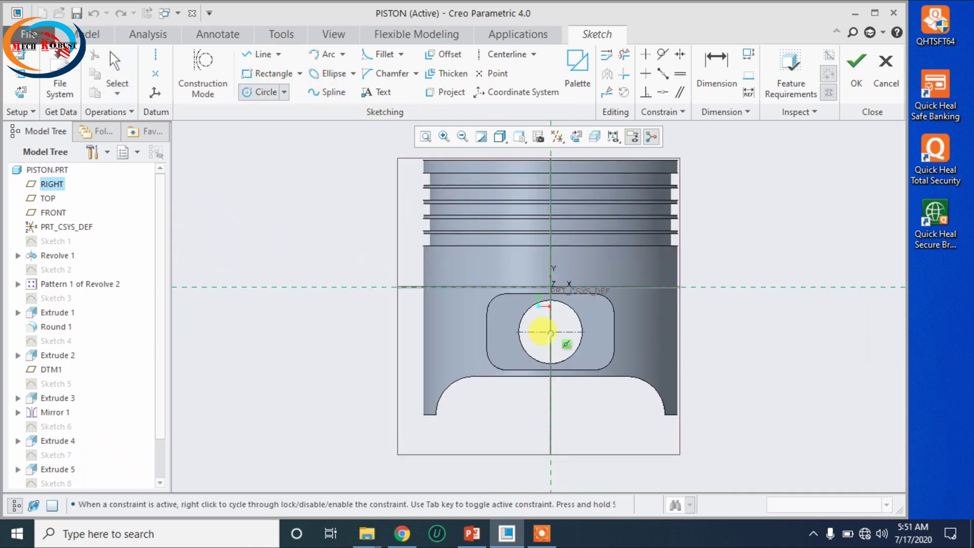
{"action": "left_click", "coordinate": [20, 75]}
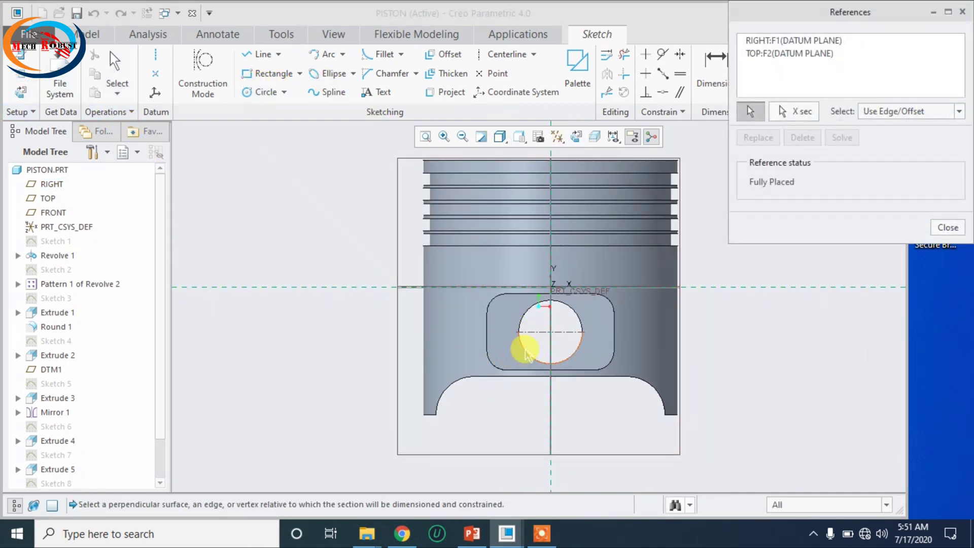
{"action": "left_click", "coordinate": [523, 337]}
{"action": "left_click", "coordinate": [525, 318]}
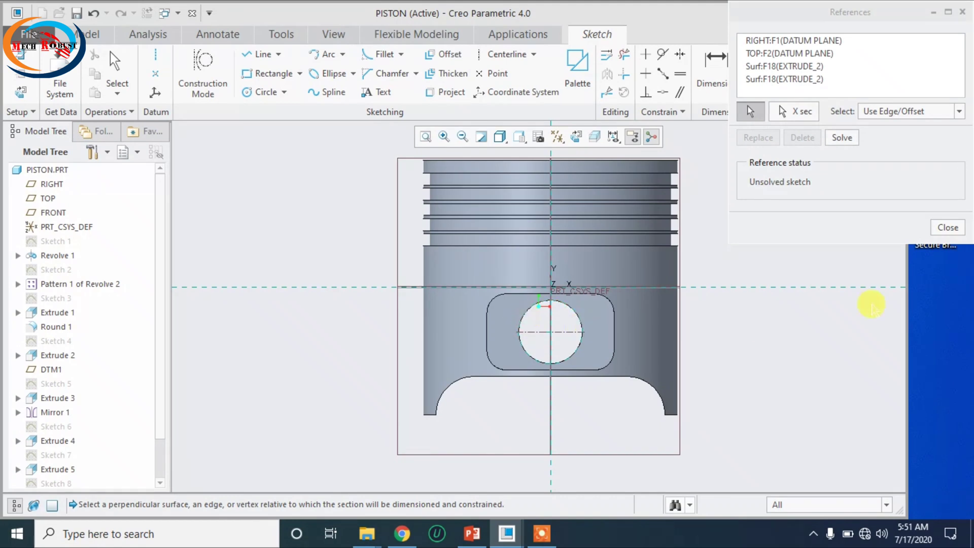
{"action": "left_click", "coordinate": [938, 229]}
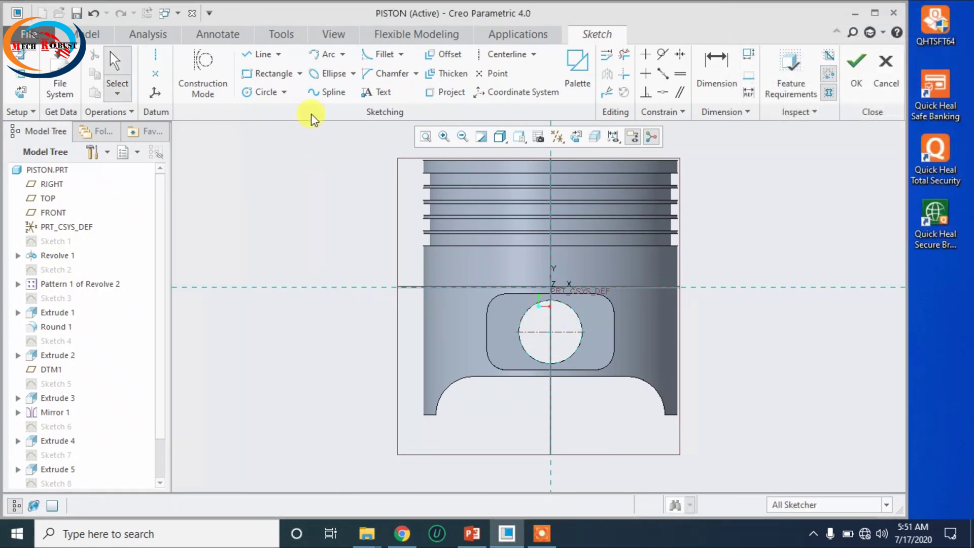
- Draw two concentric circles at the pin hole's centre, the outer one matching the hole edge and the other inside it
{"action": "left_click", "coordinate": [256, 94]}
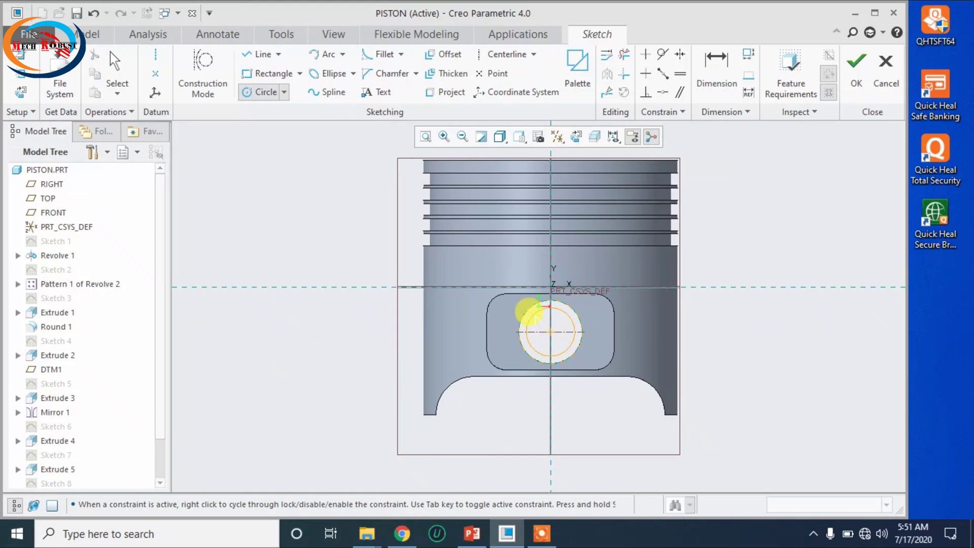
{"action": "left_click", "coordinate": [531, 311]}
{"action": "middle_click", "coordinate": [797, 386]}
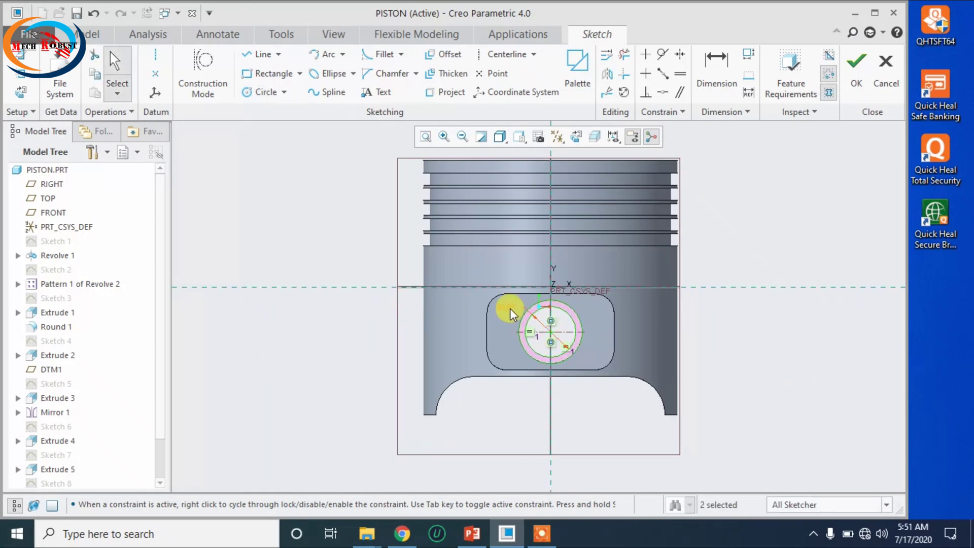
- Set the inner circle's diameter to 40 mm and finish the sketch
{"action": "double_click", "coordinate": [505, 308]}
{"action": "type", "text": "4"}
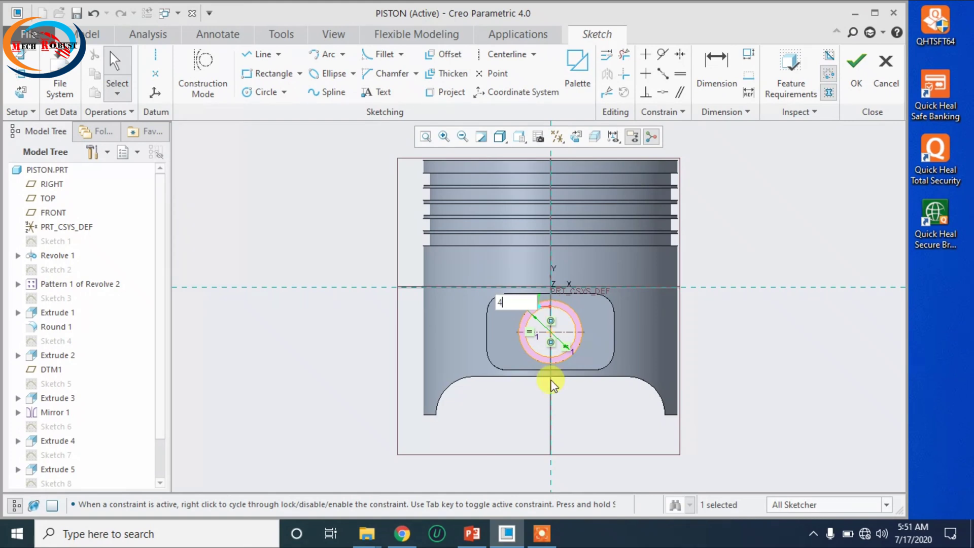
{"action": "type", "text": "0"}
{"action": "key", "text": "Return"}
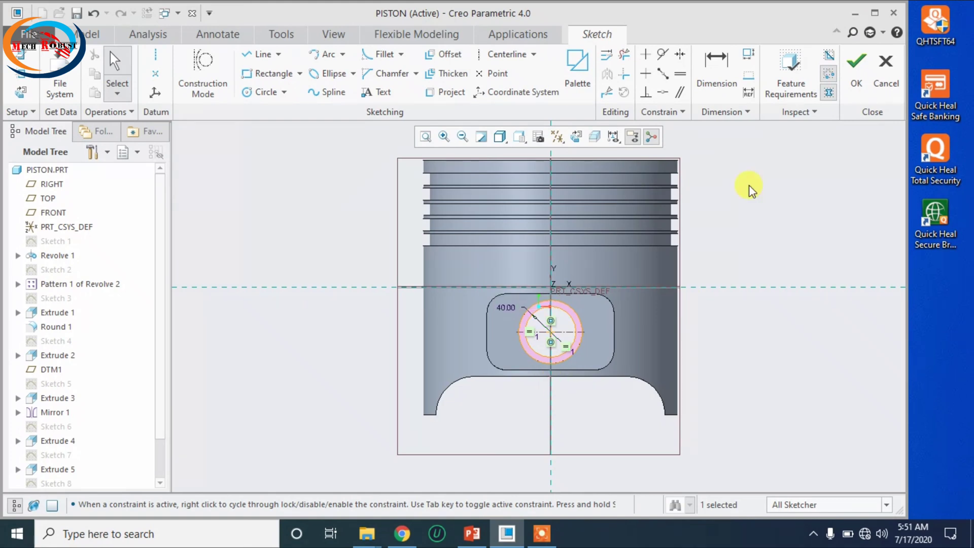
{"action": "left_click", "coordinate": [856, 63]}
- Extrude the ring profile 166 mm symmetrically about the sketch plane to form the hollow piston pin
{"action": "middle_click_drag", "start_coordinate": [744, 323], "coordinate": [723, 328]}
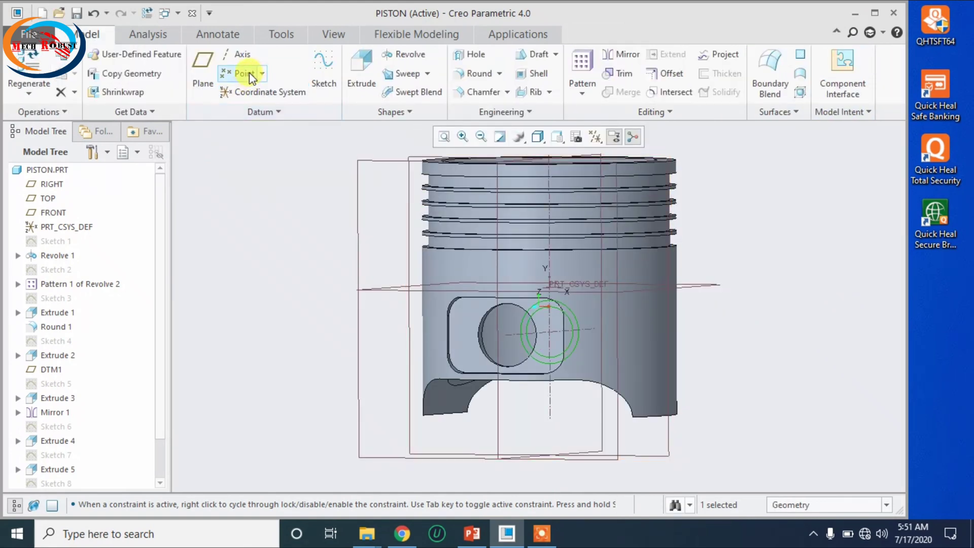
{"action": "left_click", "coordinate": [361, 68]}
{"action": "mouse_move", "coordinate": [392, 374]}
{"action": "middle_mouse_down"}
{"action": "mouse_move", "coordinate": [347, 314]}
{"action": "mouse_move", "coordinate": [366, 322]}
{"action": "middle_mouse_up"}
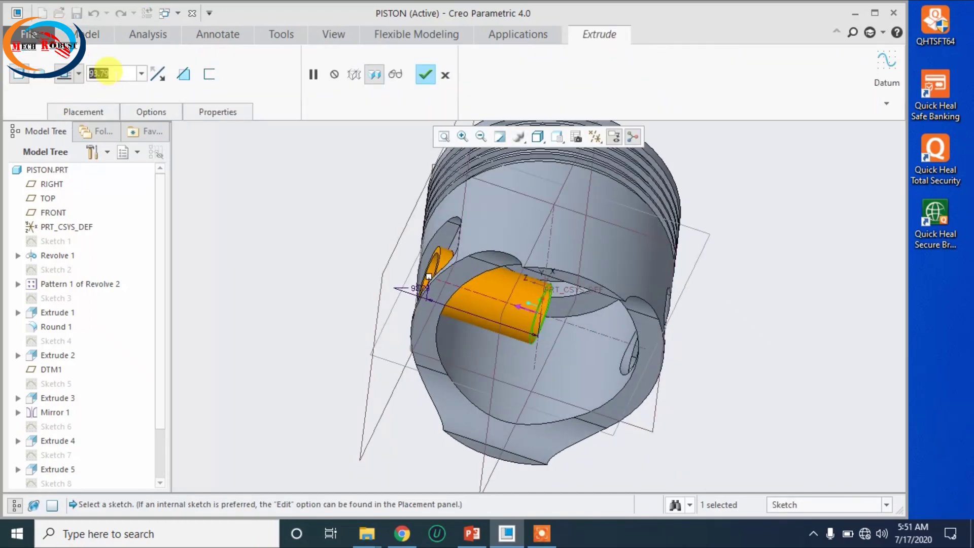
{"action": "type", "text": "166"}
{"action": "key", "text": "Return"}
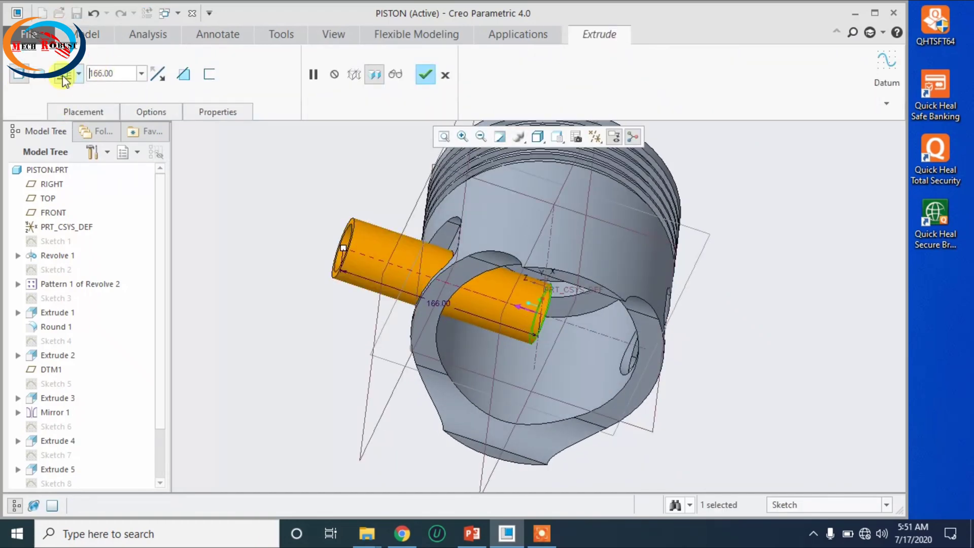
{"action": "left_click", "coordinate": [79, 74]}
{"action": "left_click", "coordinate": [68, 115]}
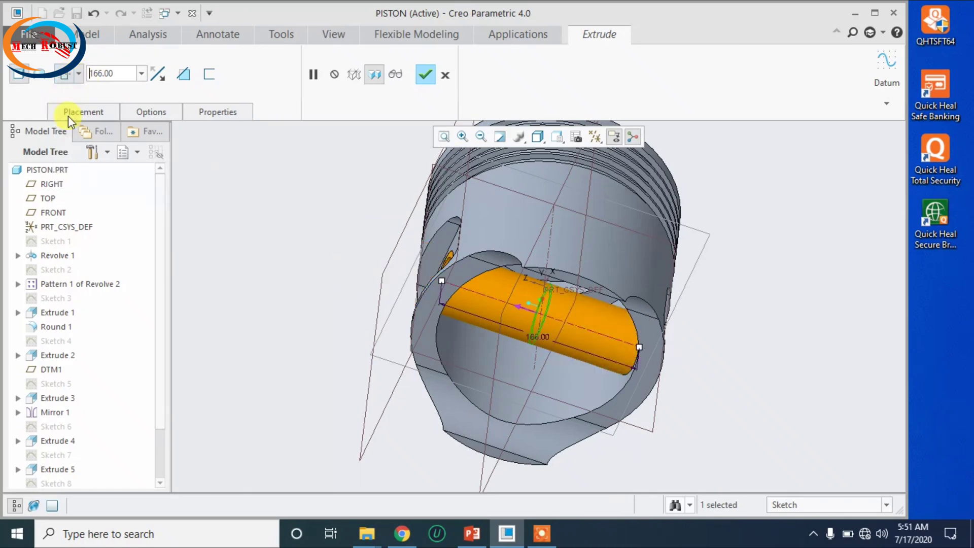
{"action": "middle_click_drag", "start_coordinate": [322, 224], "coordinate": [337, 247]}
{"action": "scroll", "coordinate": [507, 243], "scroll_direction": "down", "scroll_amount": 2}
{"action": "scroll", "coordinate": [489, 298], "scroll_direction": "up", "scroll_amount": 8}
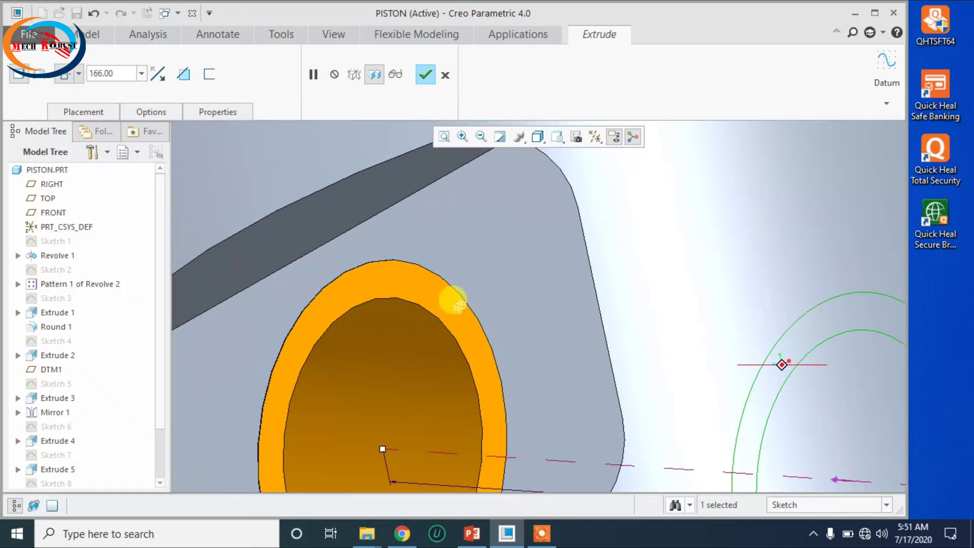
{"action": "mouse_move", "coordinate": [460, 307]}
{"action": "middle_mouse_down"}
{"action": "mouse_move", "coordinate": [447, 319]}
{"action": "mouse_move", "coordinate": [459, 318]}
{"action": "middle_mouse_up"}
{"action": "left_click", "coordinate": [426, 75]}
{"action": "scroll", "coordinate": [412, 256], "scroll_direction": "down", "scroll_amount": 6}
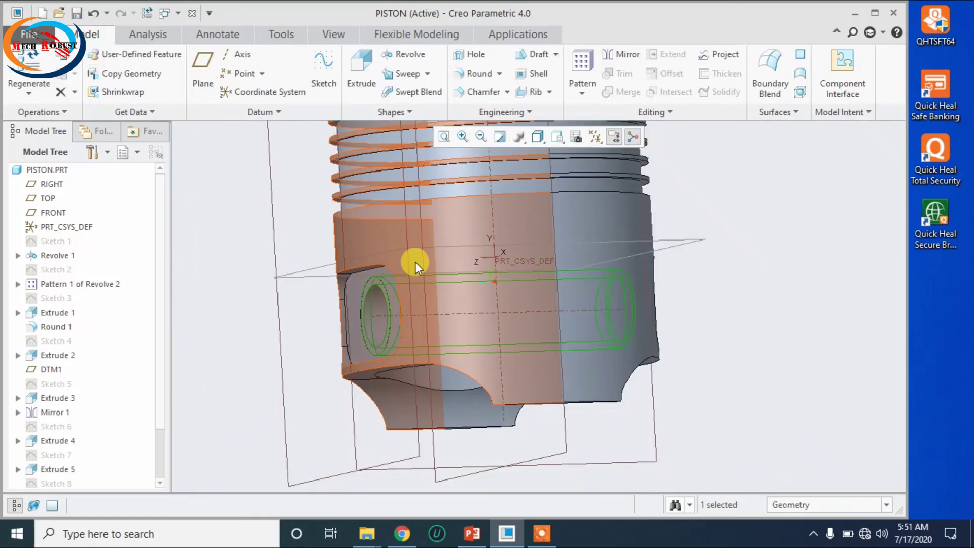
{"action": "scroll", "coordinate": [415, 262], "scroll_direction": "down", "scroll_amount": 3}
{"action": "left_click", "coordinate": [603, 326]}
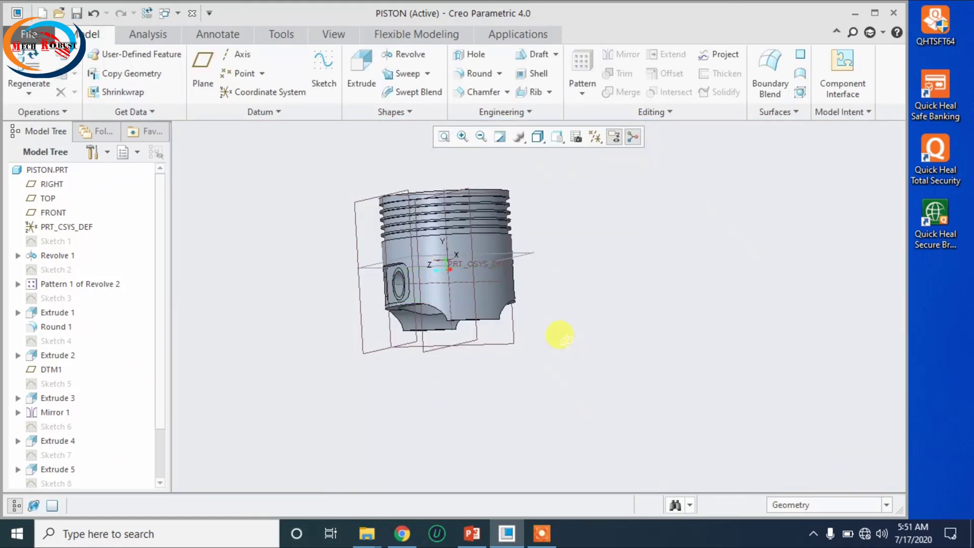
- Hide all datum planes, axes, points and coordinate systems in the model display
{"action": "middle_click_drag", "start_coordinate": [558, 333], "coordinate": [396, 354]}
{"action": "middle_click_drag", "start_coordinate": [394, 331], "coordinate": [424, 387]}
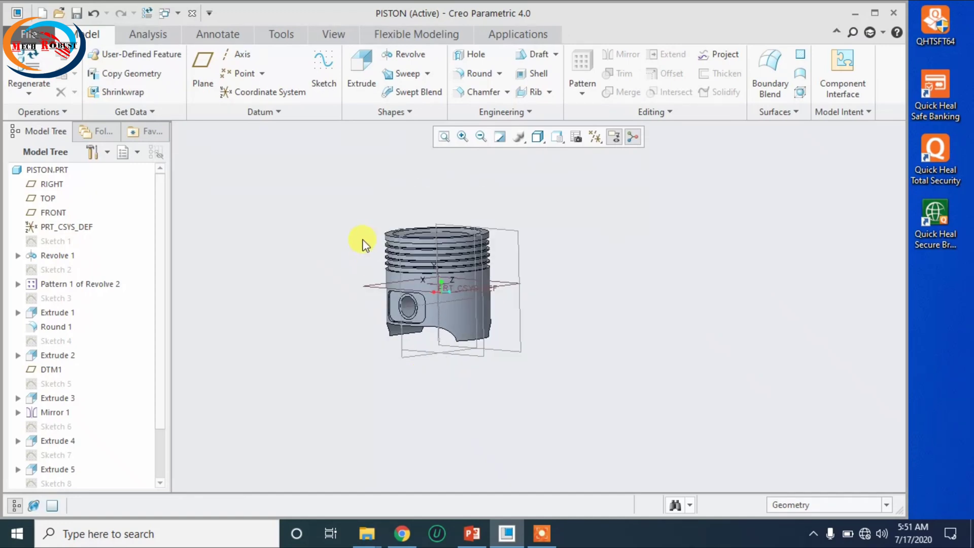
{"action": "scroll", "coordinate": [362, 239], "scroll_direction": "down", "scroll_amount": 3}
{"action": "mouse_move", "coordinate": [363, 241]}
{"action": "middle_mouse_down"}
{"action": "mouse_move", "coordinate": [379, 244]}
{"action": "mouse_move", "coordinate": [370, 257]}
{"action": "middle_mouse_up"}
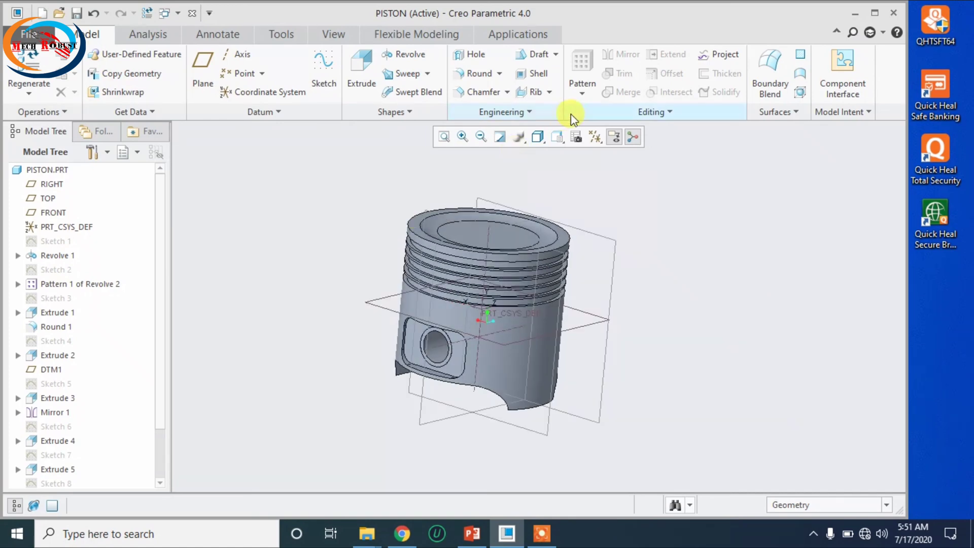
{"action": "left_click", "coordinate": [607, 153]}
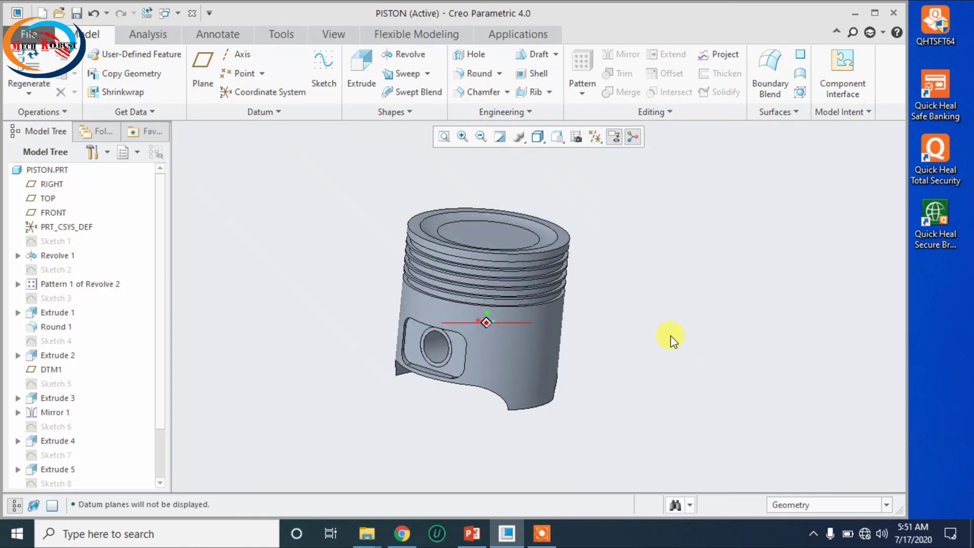
- Chamfer the outer edge of the piston's top face with a D x D chamfer of 10 mm
{"action": "middle_click_drag", "start_coordinate": [672, 336], "coordinate": [618, 172]}
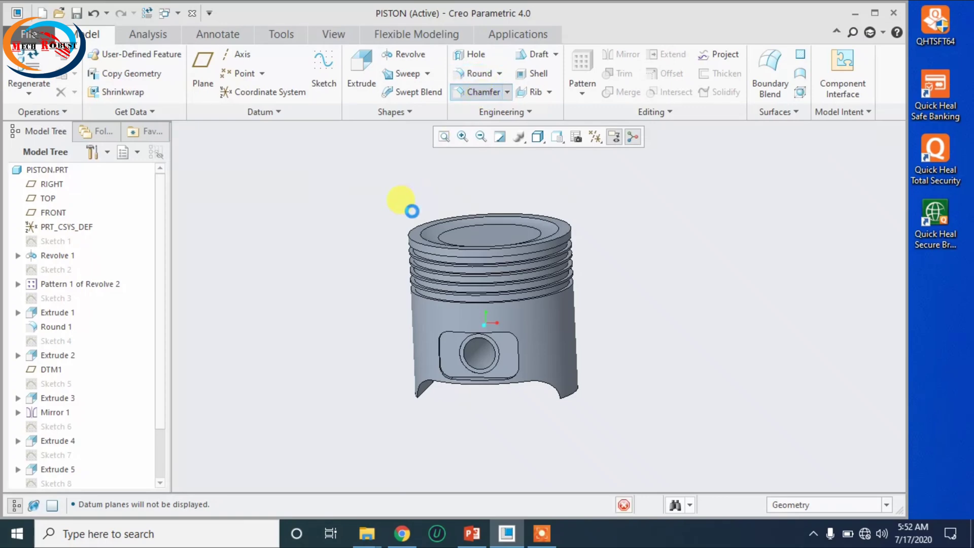
{"action": "scroll", "coordinate": [388, 224], "scroll_direction": "down", "scroll_amount": 5}
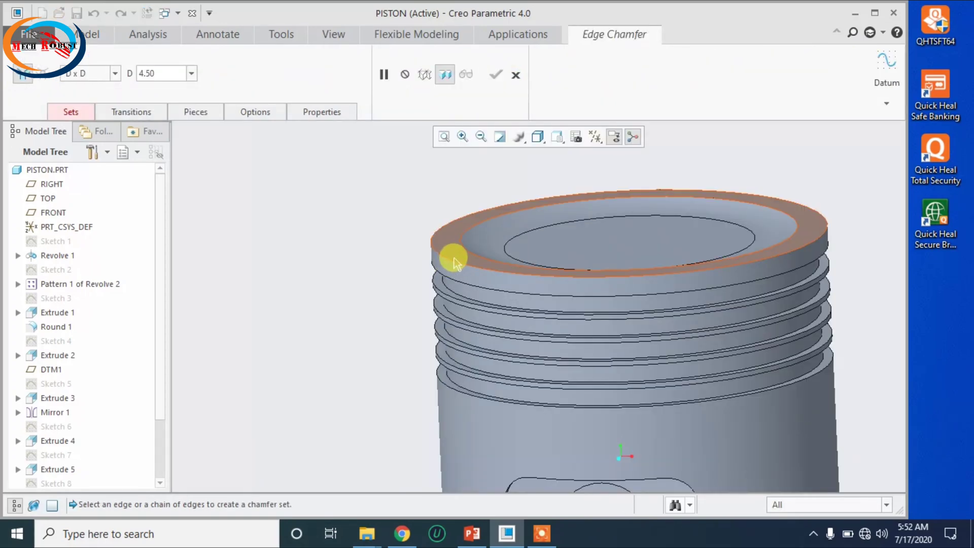
{"action": "left_click", "coordinate": [439, 250]}
{"action": "middle_click_drag", "start_coordinate": [380, 270], "coordinate": [242, 172]}
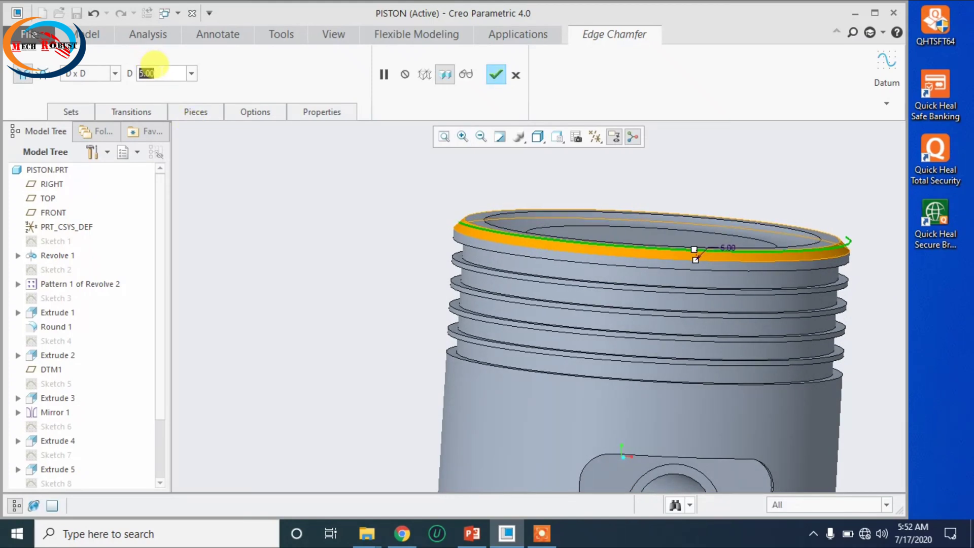
{"action": "left_click", "coordinate": [155, 64]}
{"action": "type", "text": "10"}
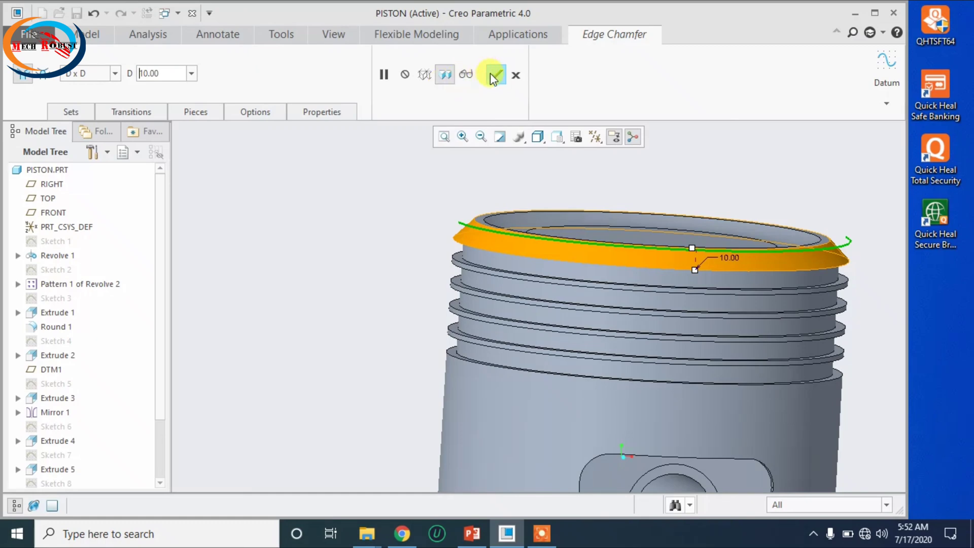
{"action": "left_click", "coordinate": [490, 73]}
- Examine the finished piston from several sides and return it to the standard orientation
{"action": "scroll", "coordinate": [333, 200], "scroll_direction": "down", "scroll_amount": 3}
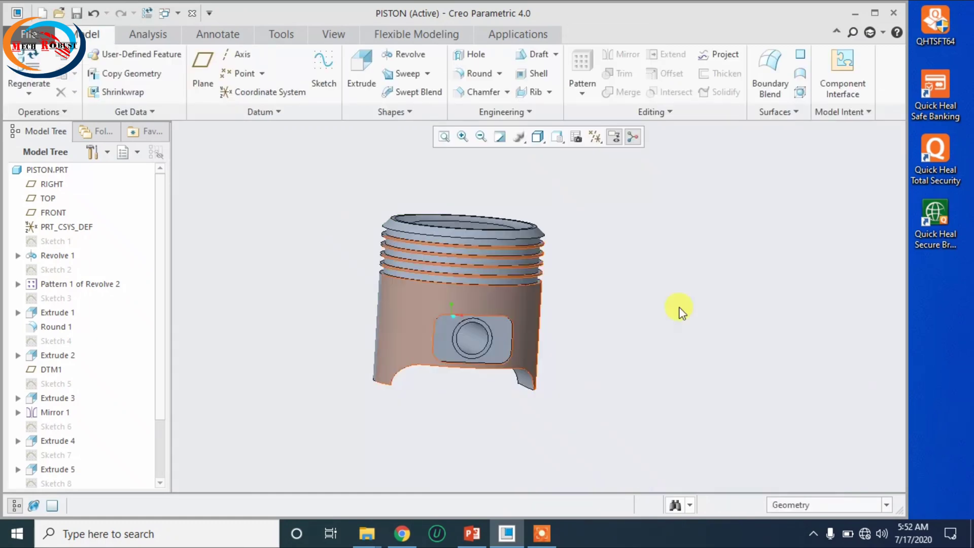
{"action": "middle_click_drag", "start_coordinate": [680, 311], "coordinate": [558, 304]}
{"action": "left_click", "coordinate": [540, 139]}
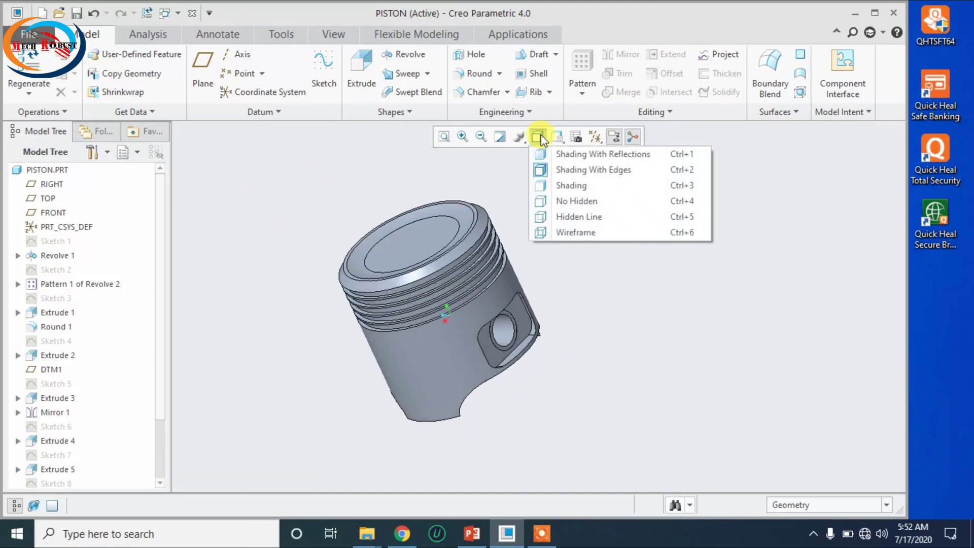
{"action": "left_click", "coordinate": [556, 136]}
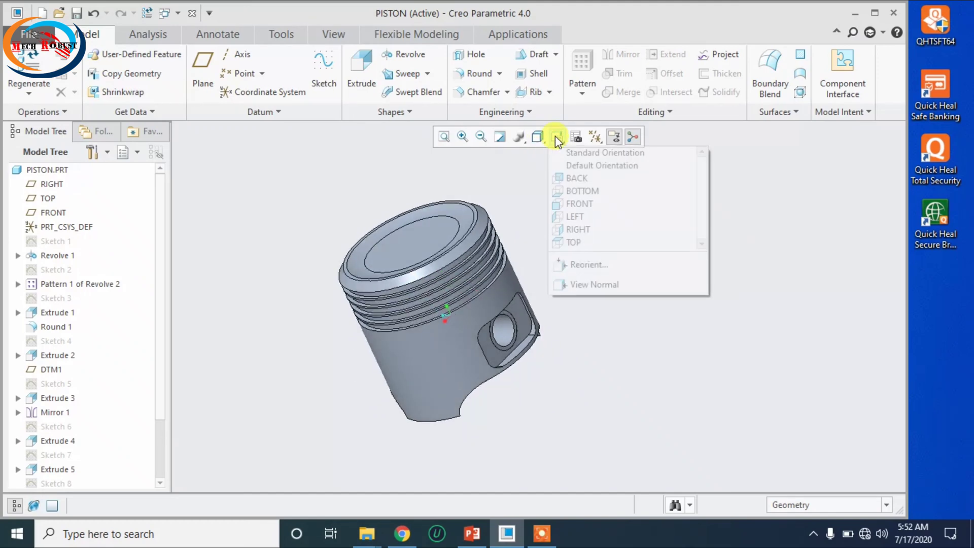
{"action": "left_click", "coordinate": [570, 153]}
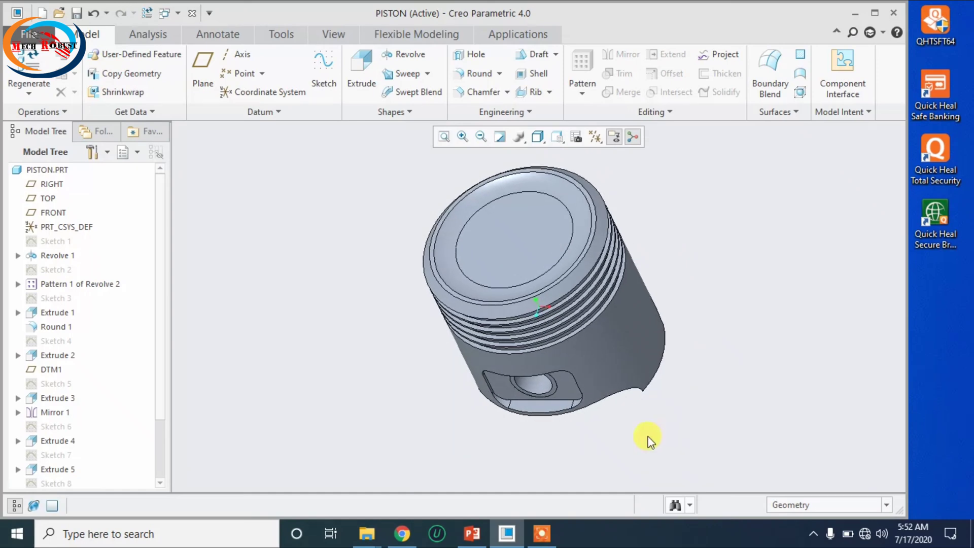
{"action": "middle_click_drag", "start_coordinate": [646, 439], "coordinate": [644, 407]}
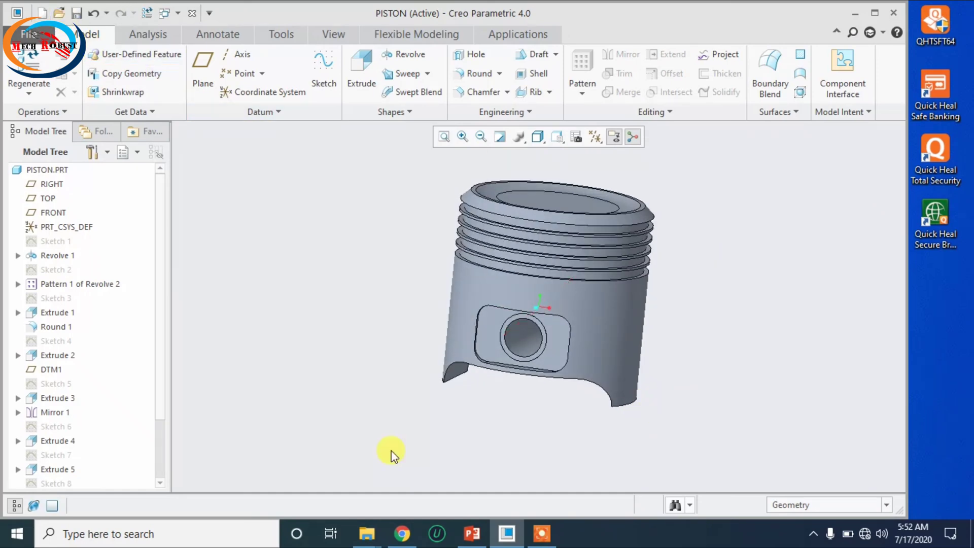
{"action": "left_click", "coordinate": [541, 532]}
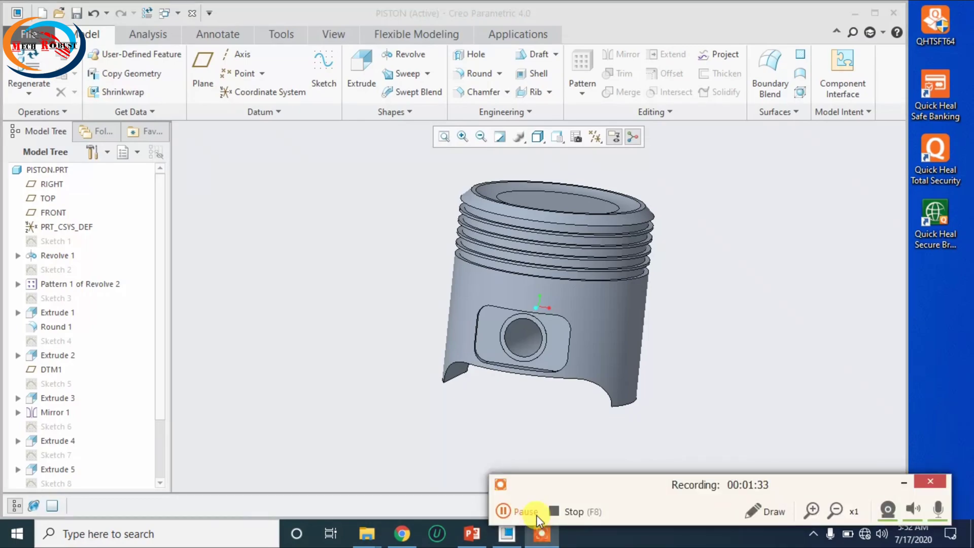